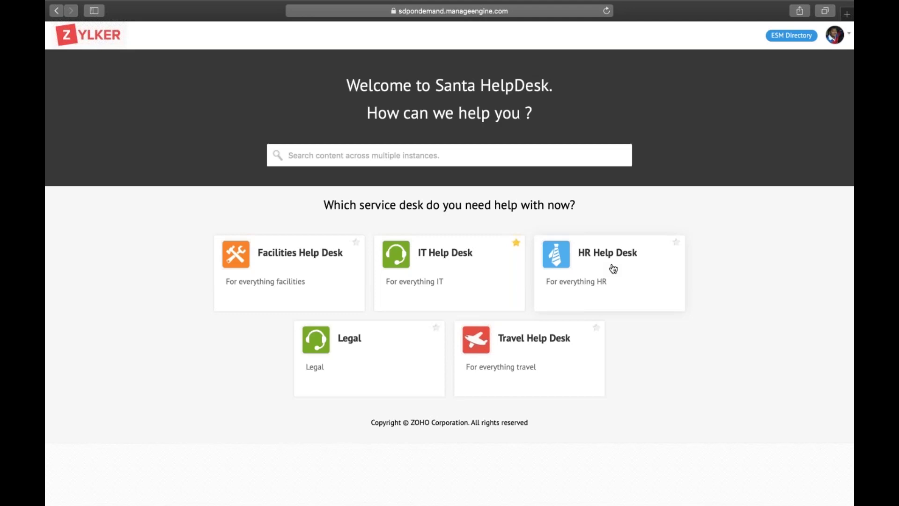
# Enter the HR Help Desk and start a new request from the Employee onboarding template under Human Resource.
pyautogui.click(613, 269)
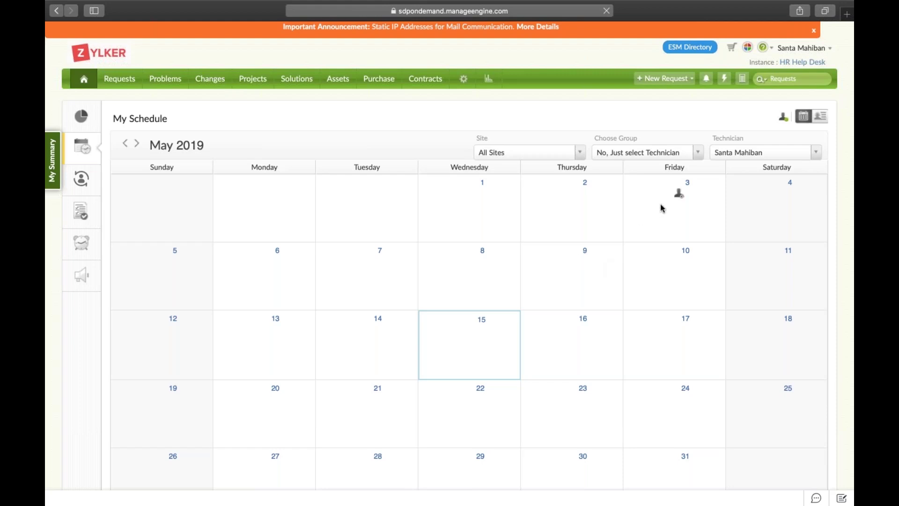
pyautogui.click(690, 82)
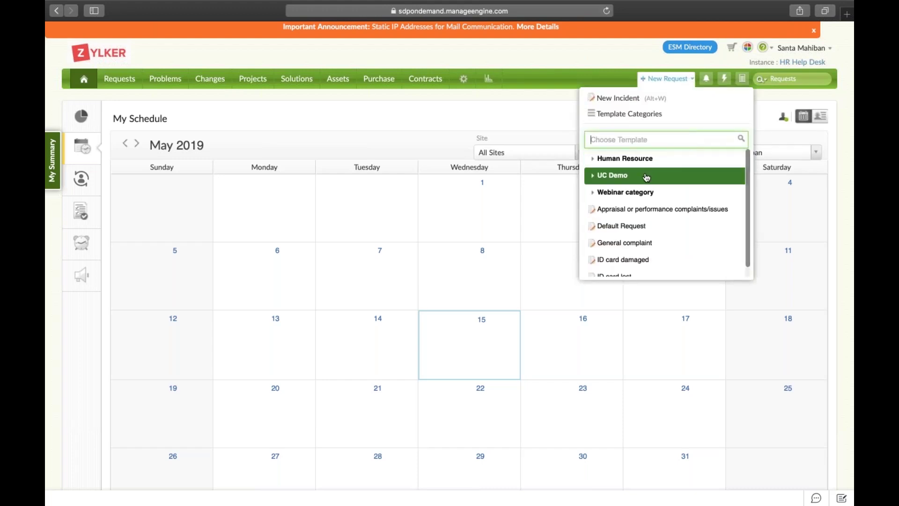
pyautogui.click(593, 160)
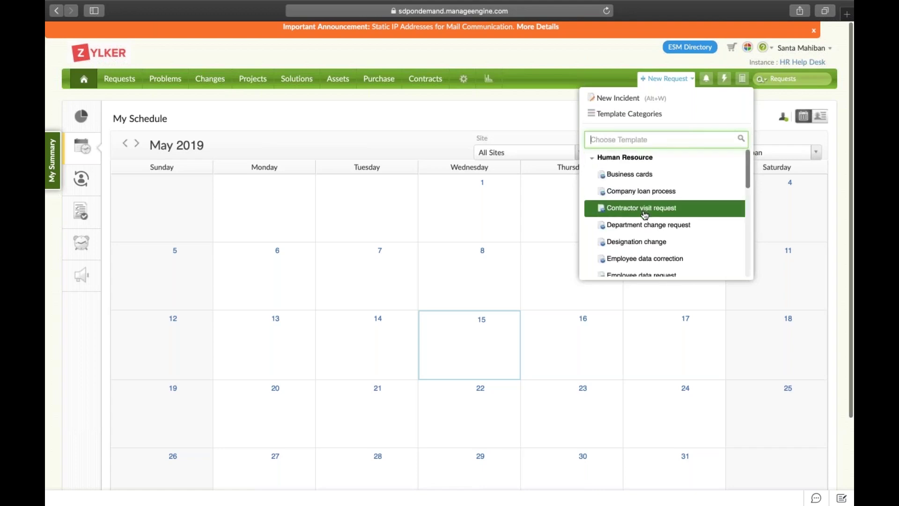
pyautogui.scroll(-3, 665, 195)
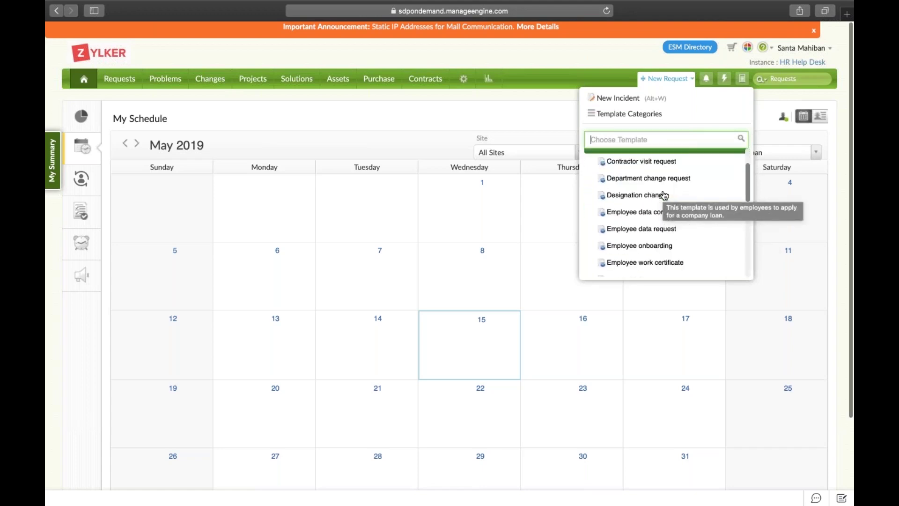
pyautogui.click(641, 248)
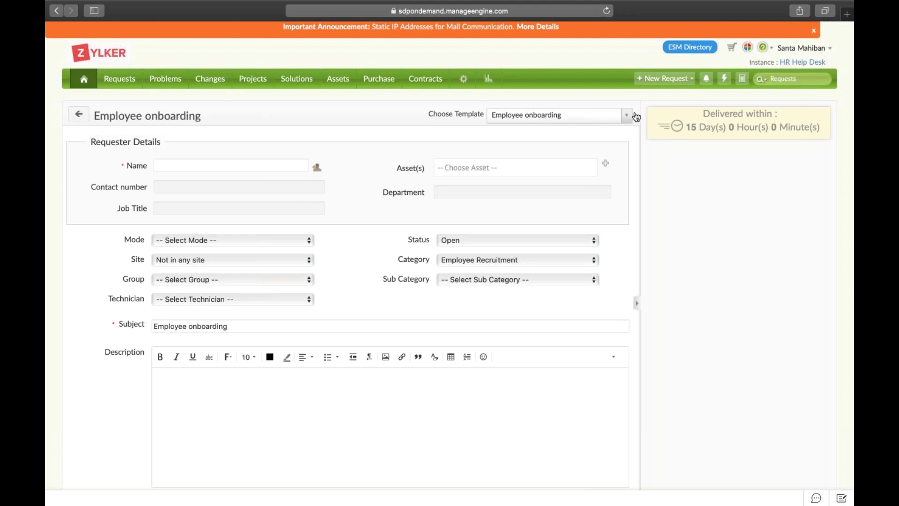
# Open the help desk's Setup page in a separate browser tab and switch to it.
pyautogui.rightClick(465, 82)
pyautogui.click(486, 86)
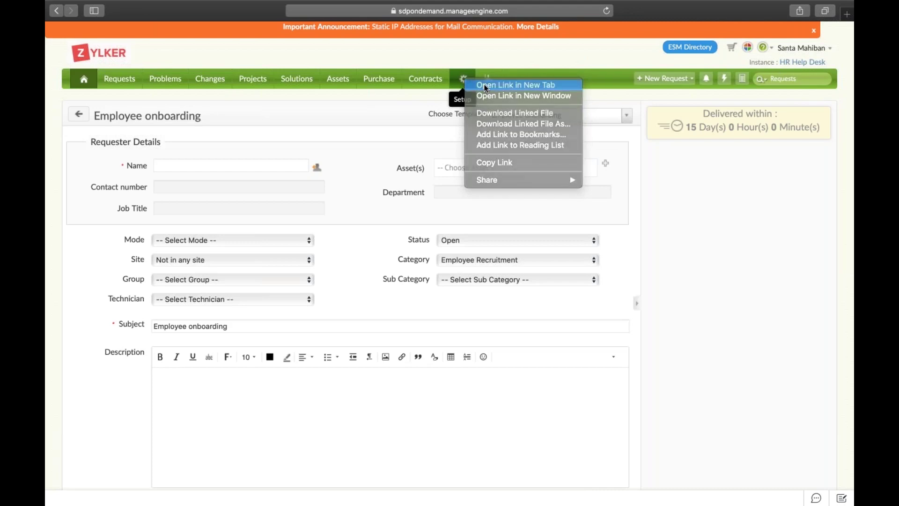
pyautogui.click(547, 23)
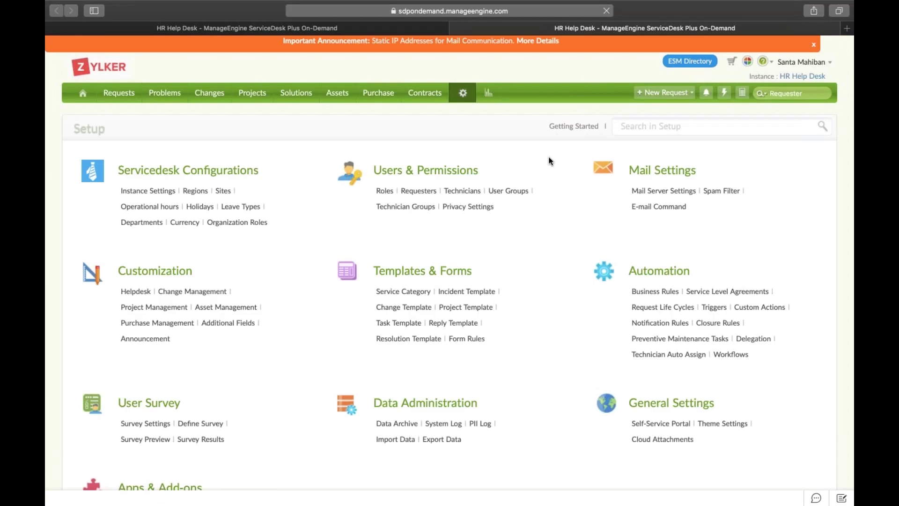
# Search Setup for "serv", open Service Level Agreements and show the Service Request SLA list.
pyautogui.click(658, 125)
pyautogui.write('se')
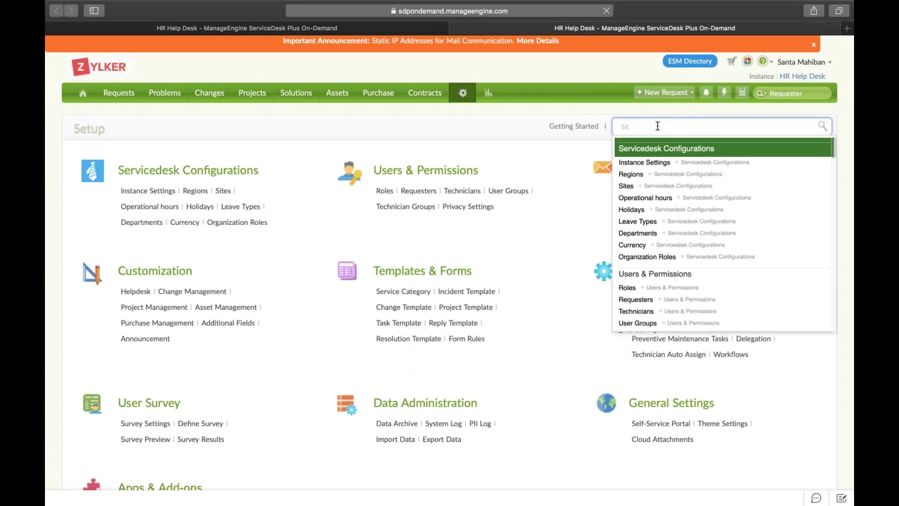
pyautogui.write('rv')
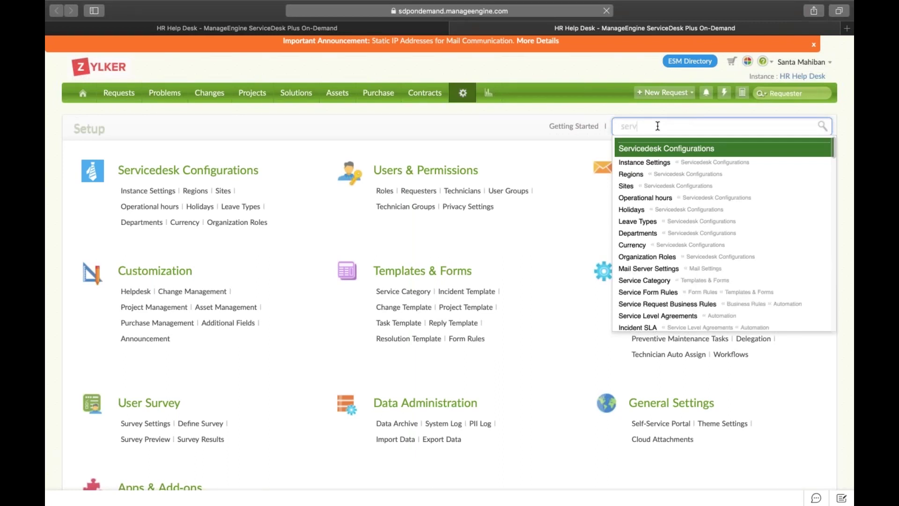
pyautogui.click(660, 319)
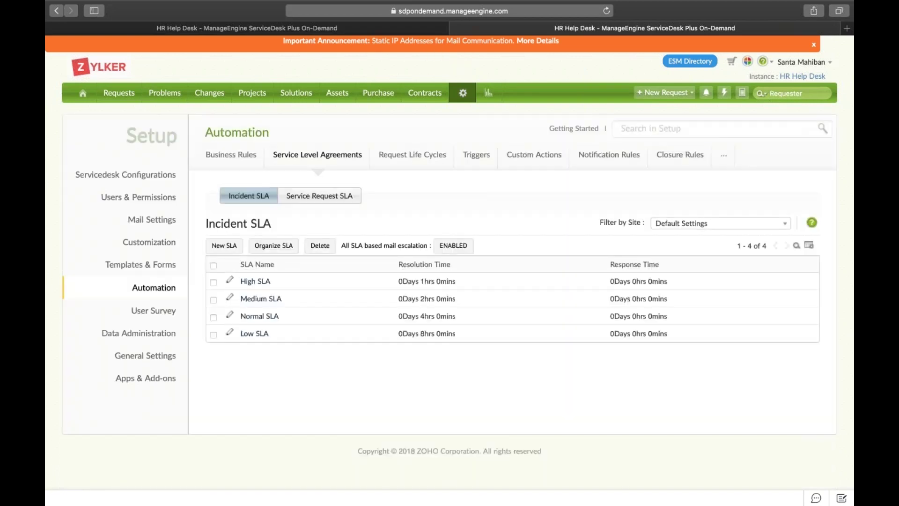
pyautogui.click(313, 206)
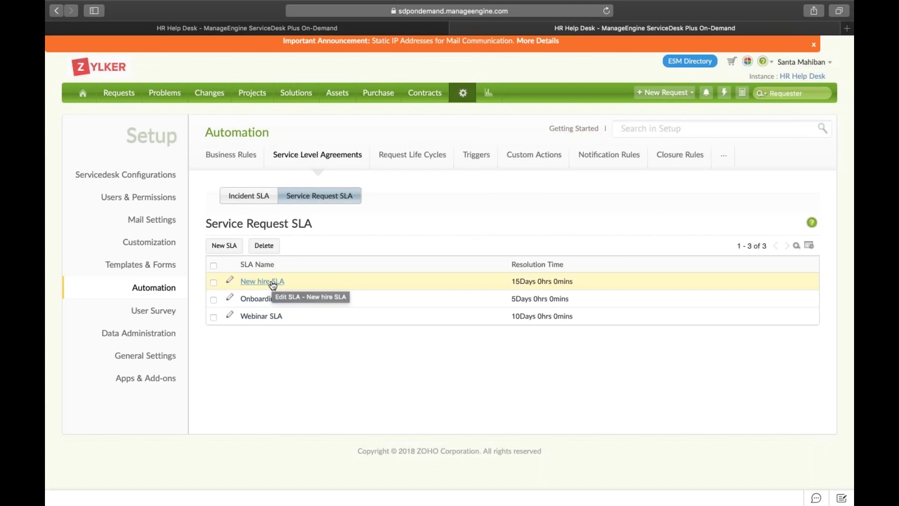
# Start a new service request SLA with fulfillment within 15 days, resolved irrespective of operational hours.
pyautogui.click(225, 246)
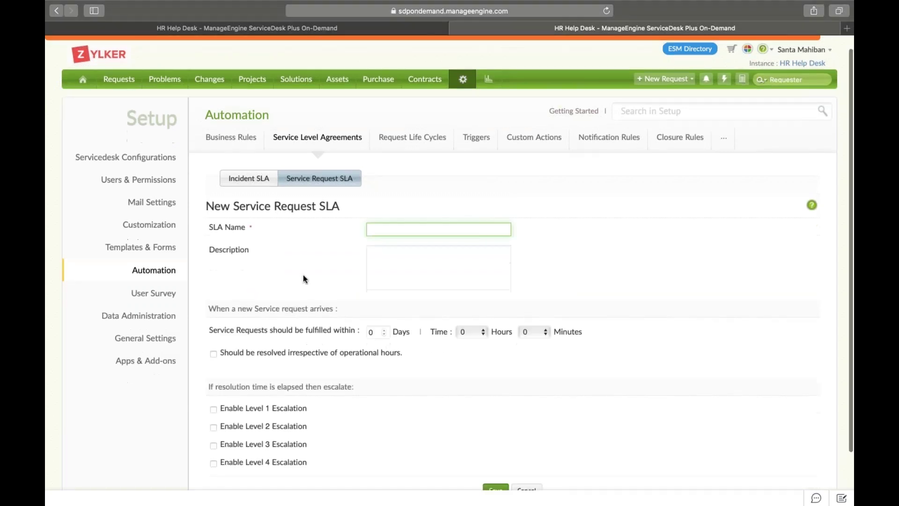
pyautogui.scroll(-2, 302, 274)
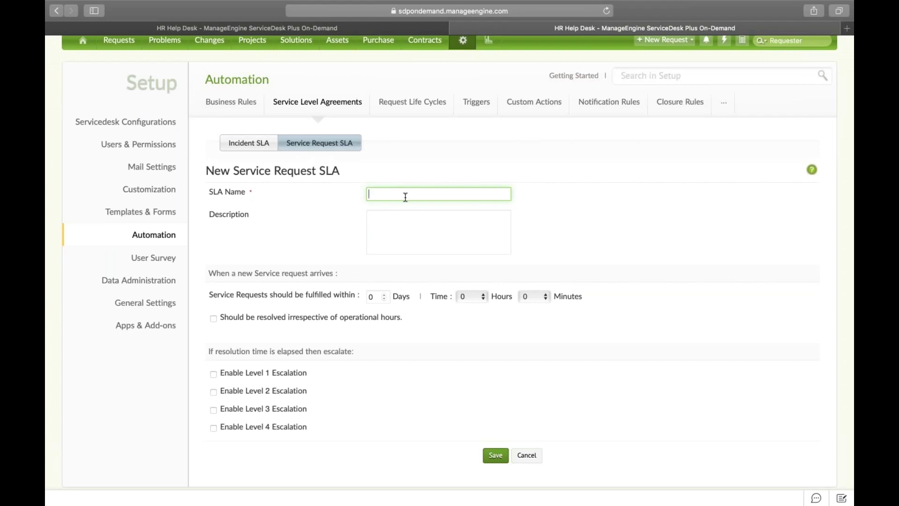
pyautogui.click(378, 296)
pyautogui.write('1')
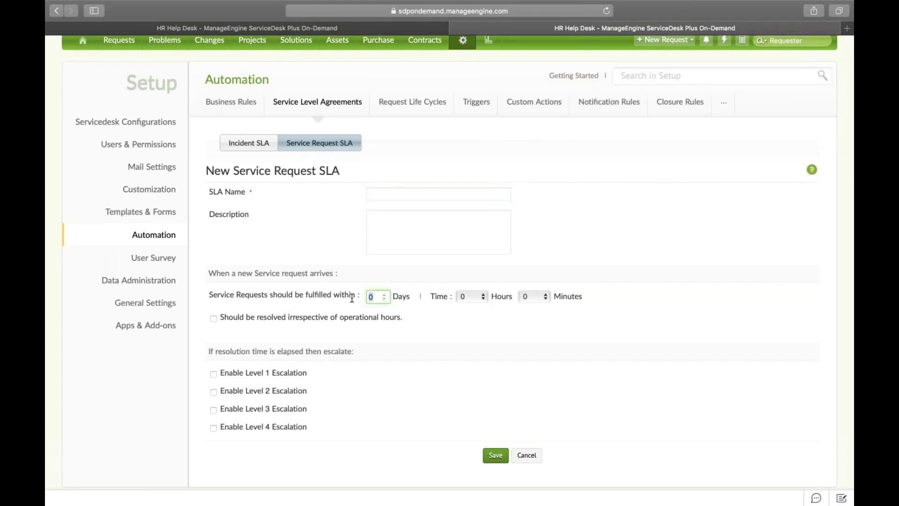
pyautogui.write('5')
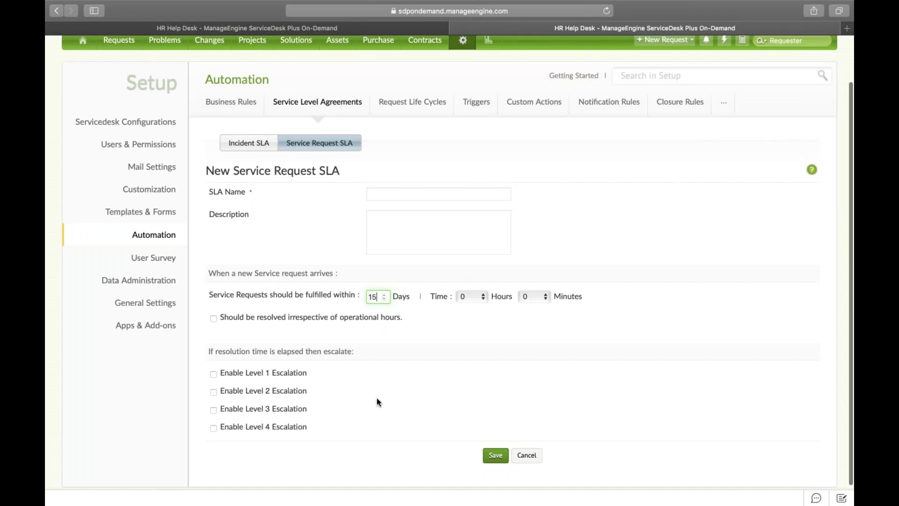
pyautogui.scroll(-1, 379, 401)
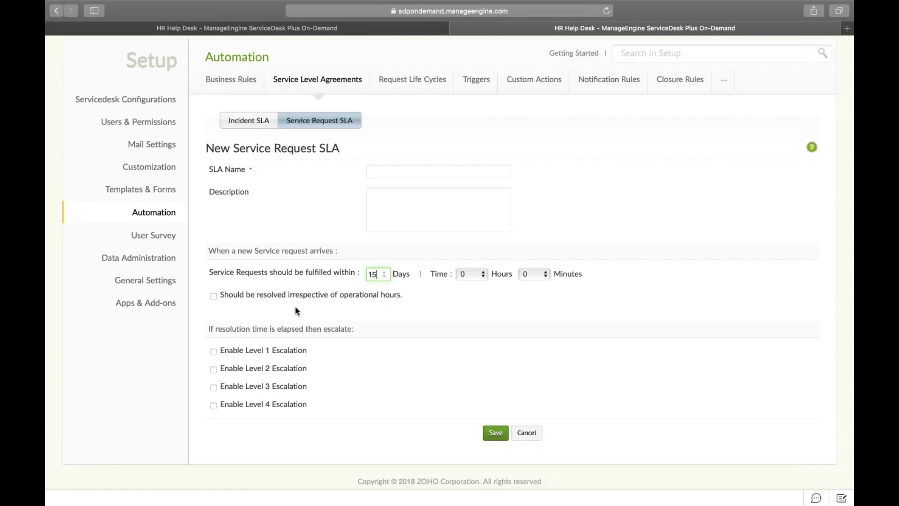
pyautogui.click(214, 296)
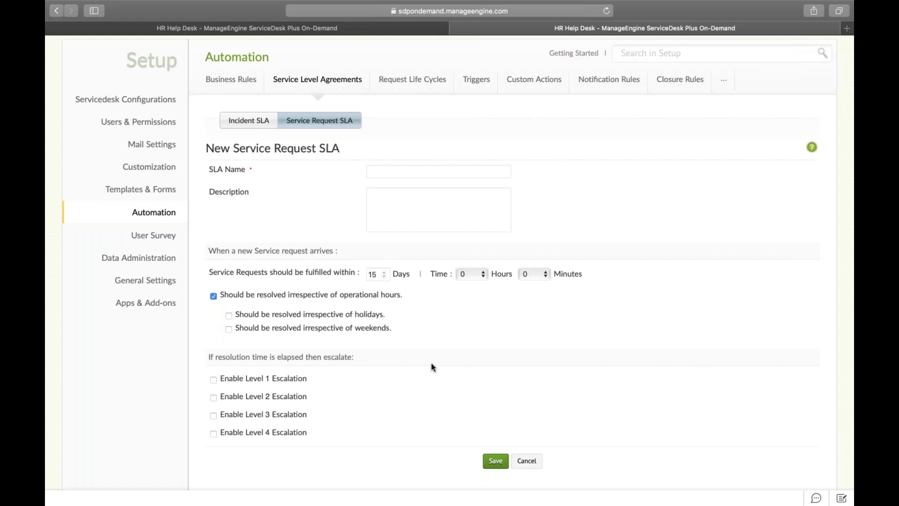
# Enable Level 1 Escalation for the SLA, escalate to the technician entry $Ticket Owner, and keep the timing at Escalate After.
pyautogui.scroll(-1, 432, 367)
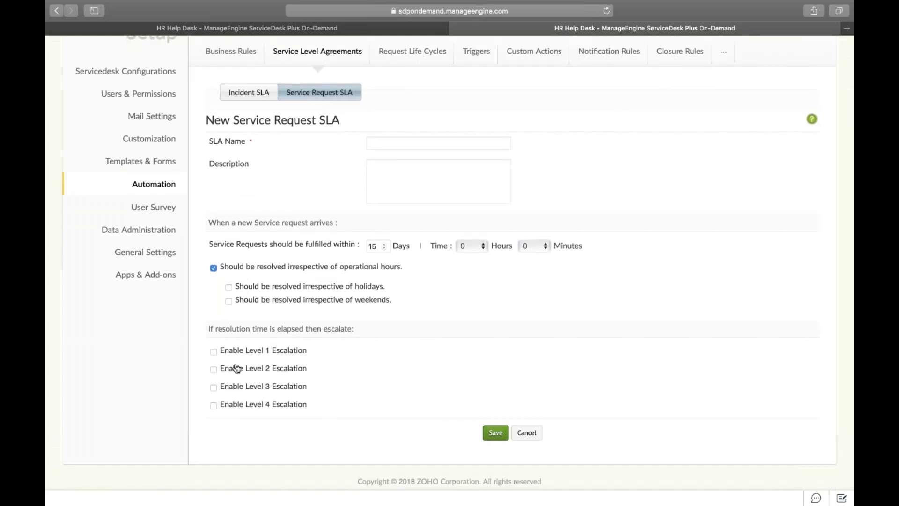
pyautogui.click(215, 350)
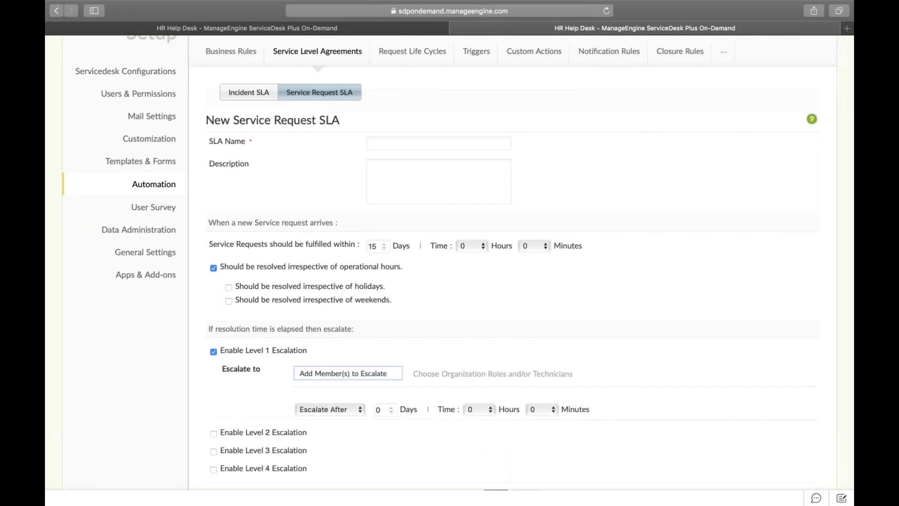
pyautogui.click(332, 371)
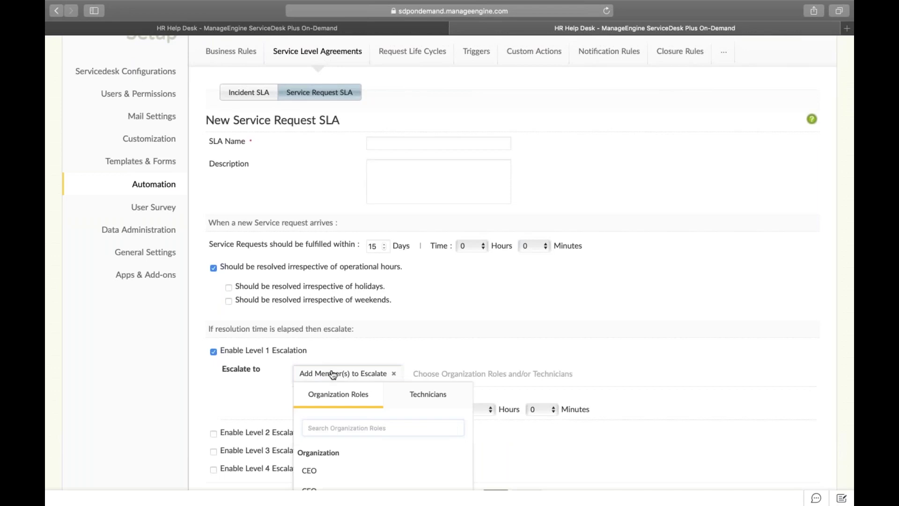
pyautogui.scroll(-2, 333, 374)
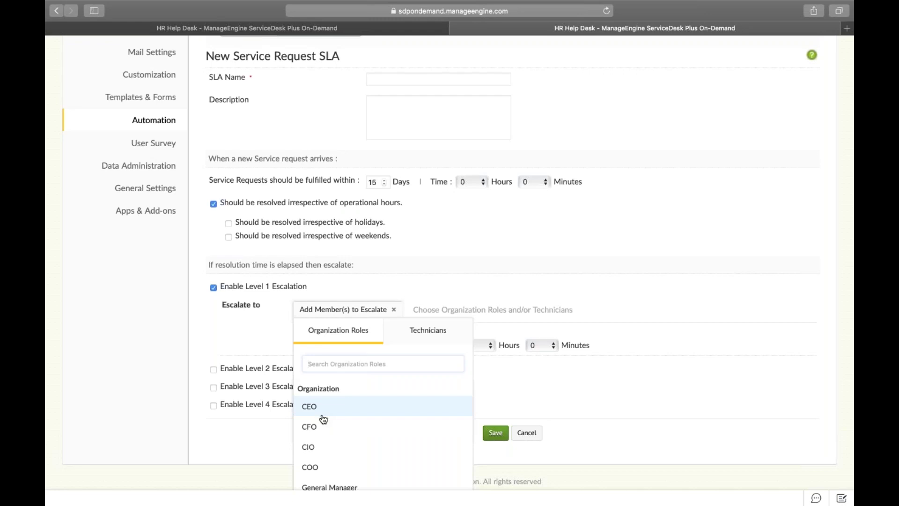
pyautogui.click(429, 335)
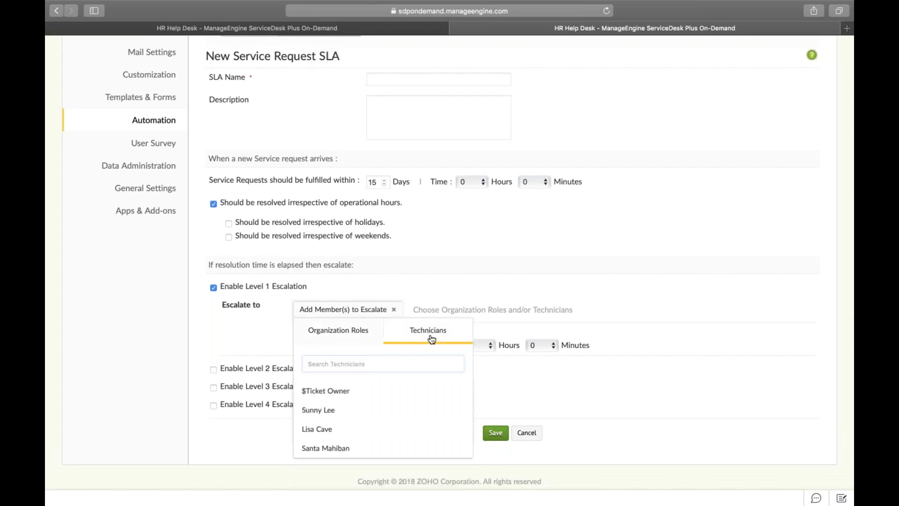
pyautogui.click(367, 398)
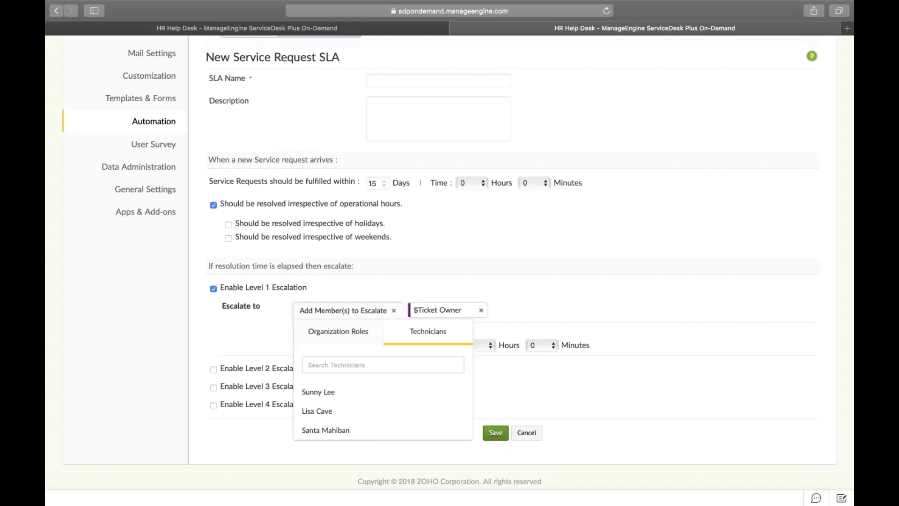
pyautogui.click(273, 354)
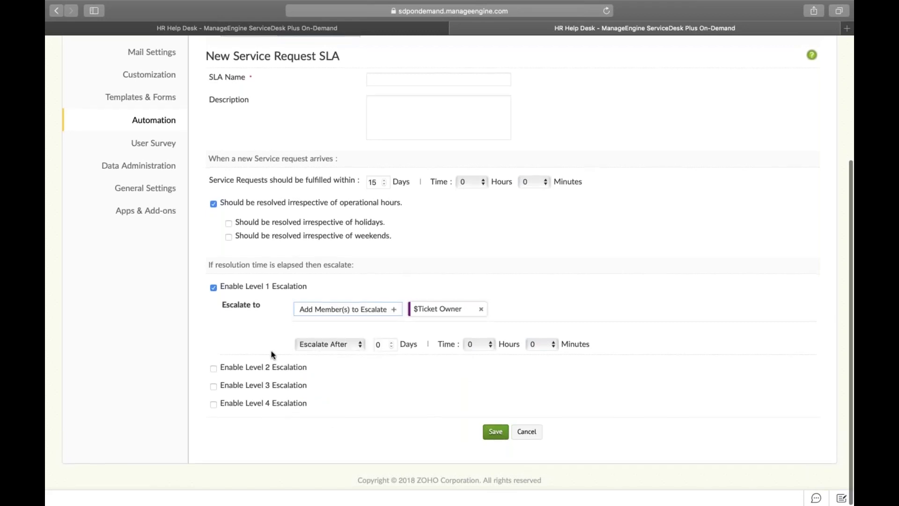
pyautogui.click(337, 345)
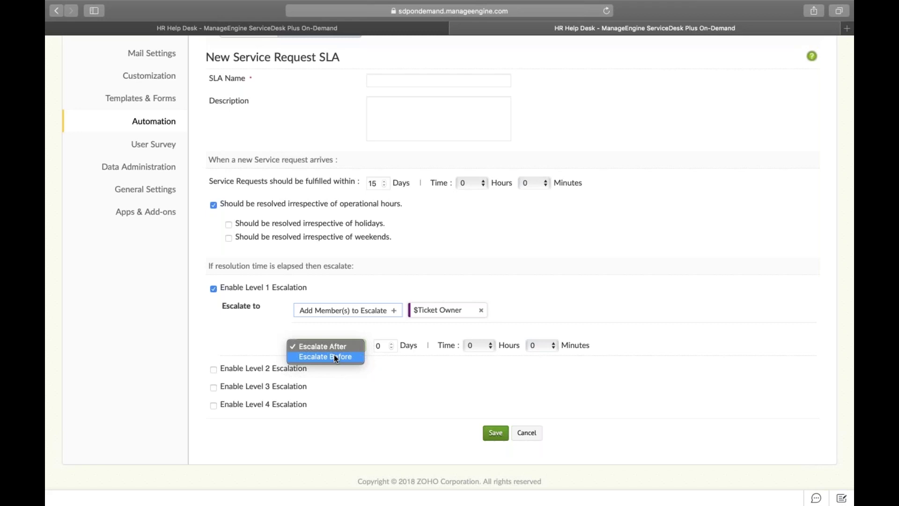
pyautogui.click(233, 339)
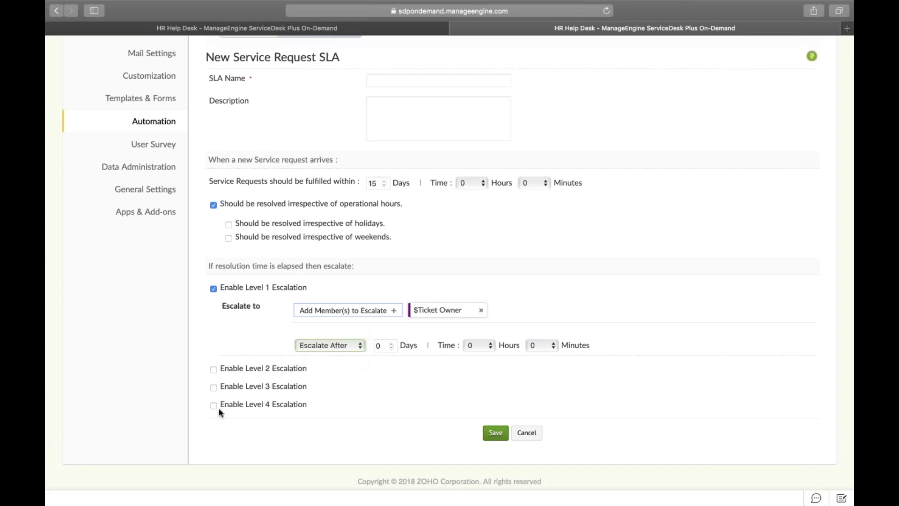
# Return to the Employee onboarding request and fill in the requester's name from the matching suggestions.
pyautogui.scroll(-1, 253, 412)
pyautogui.scroll(10, 253, 412)
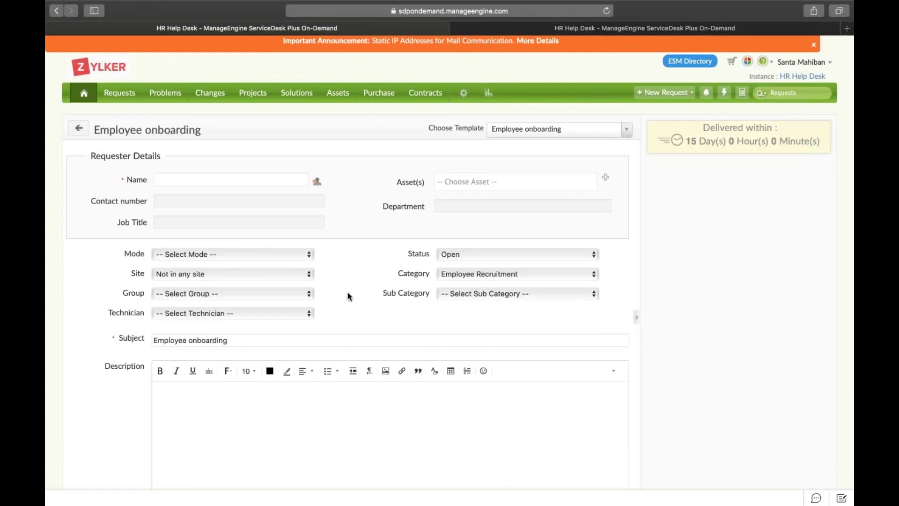
pyautogui.scroll(-2, 347, 293)
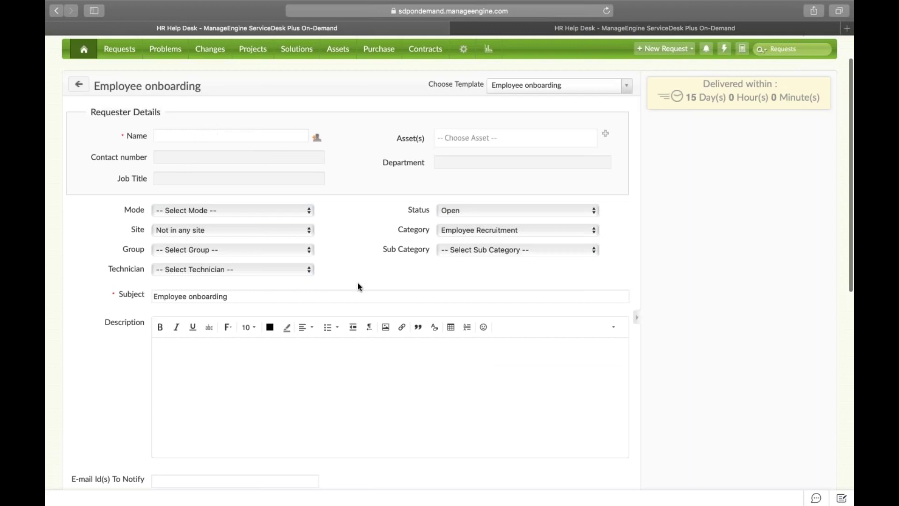
pyautogui.click(229, 135)
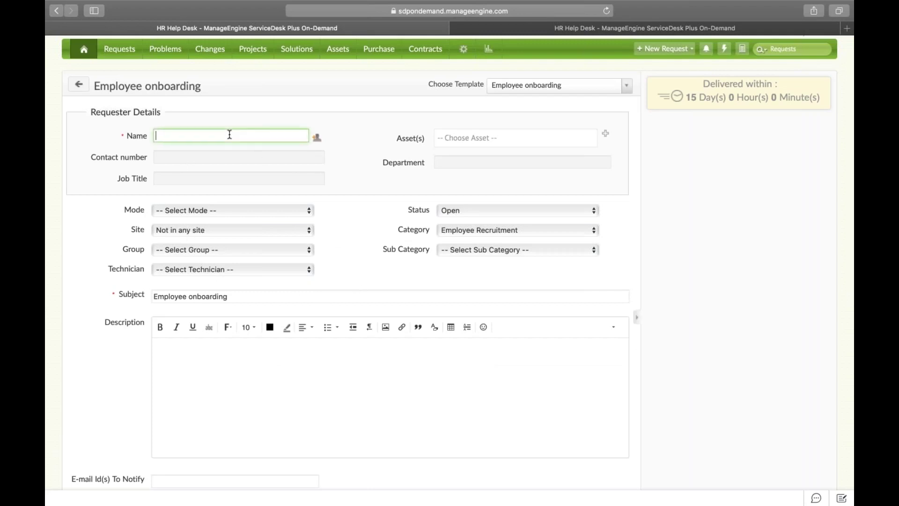
pyautogui.write('sar')
pyautogui.click(217, 156)
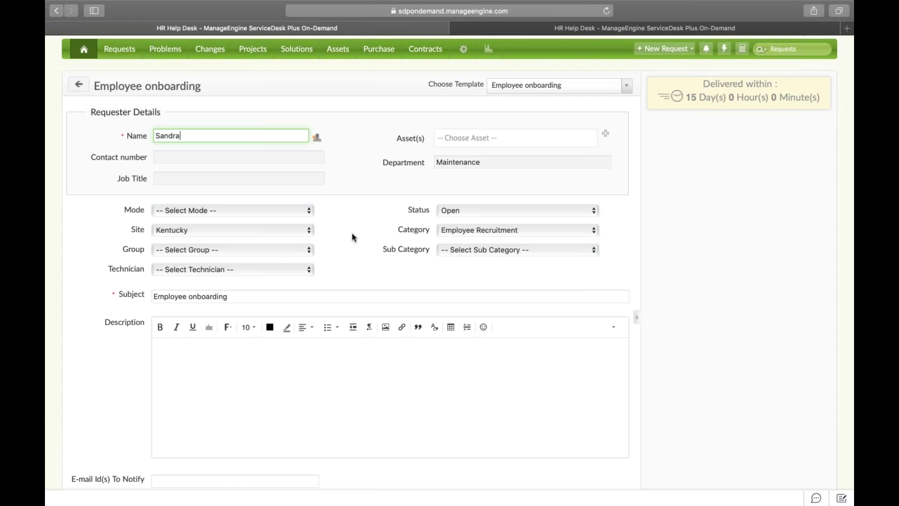
# Set the onboarding request's mode to Web Form and its sub category to Permanent.
pyautogui.scroll(-2, 354, 237)
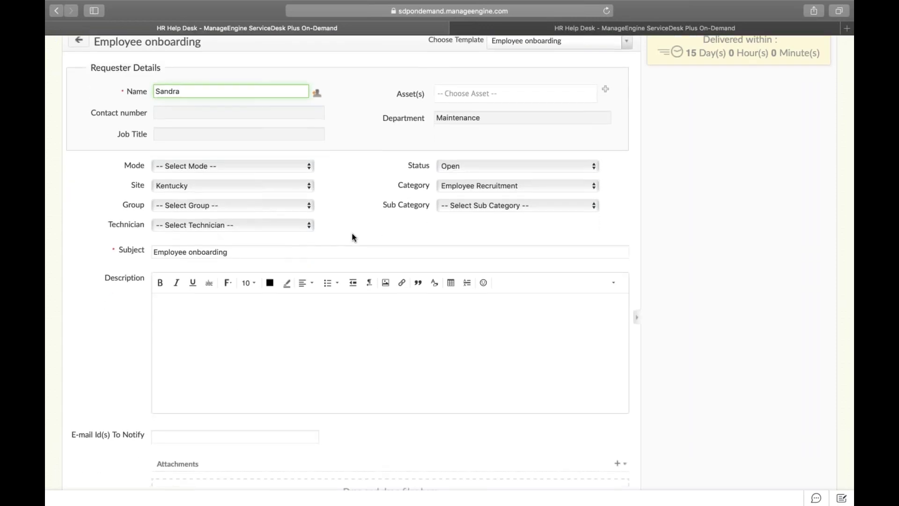
pyautogui.click(288, 165)
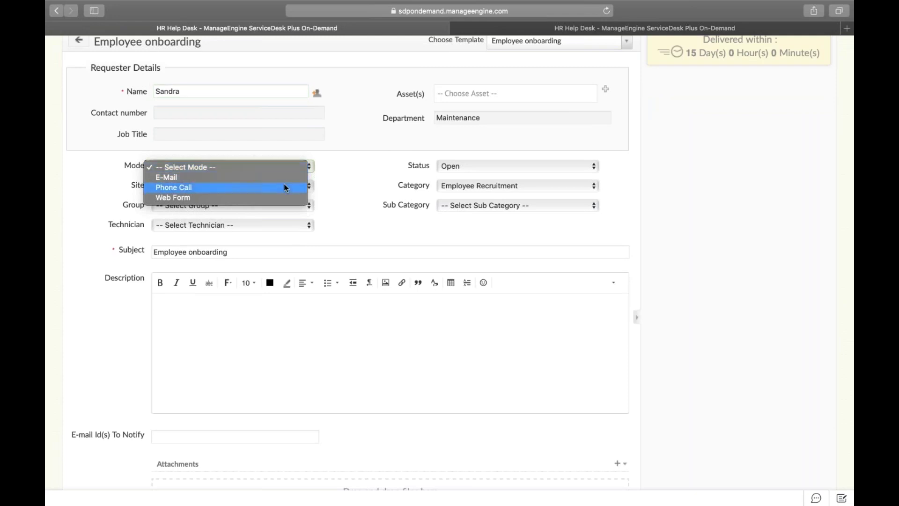
pyautogui.click(277, 197)
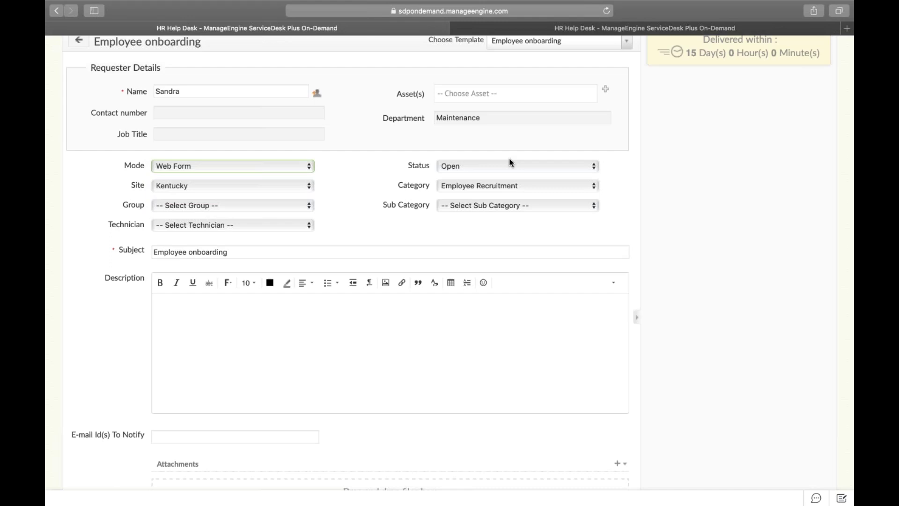
pyautogui.click(488, 206)
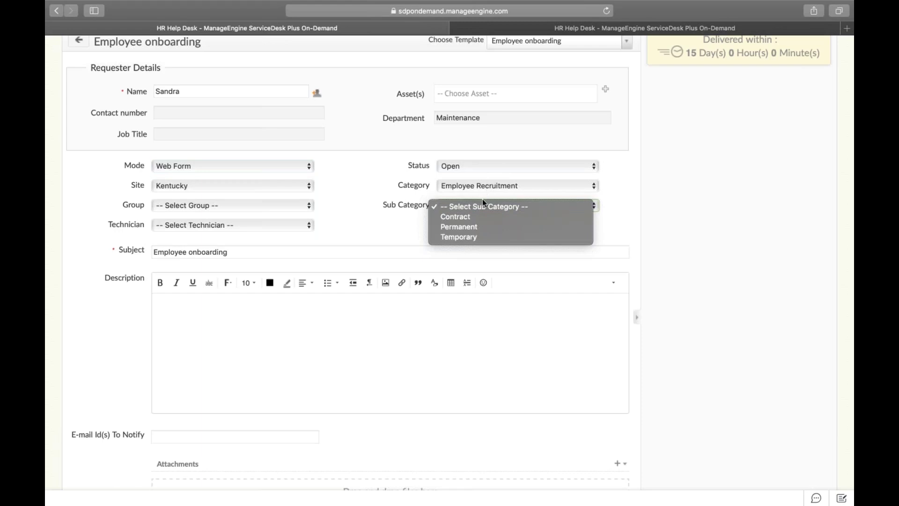
pyautogui.click(475, 233)
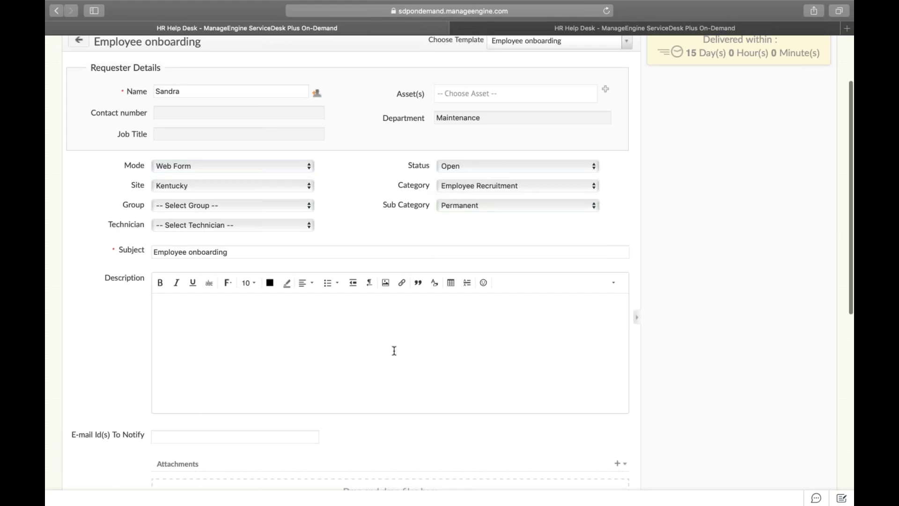
# Review the onboarding form's description, attachments, tasks and resource details sections.
pyautogui.scroll(-3, 393, 351)
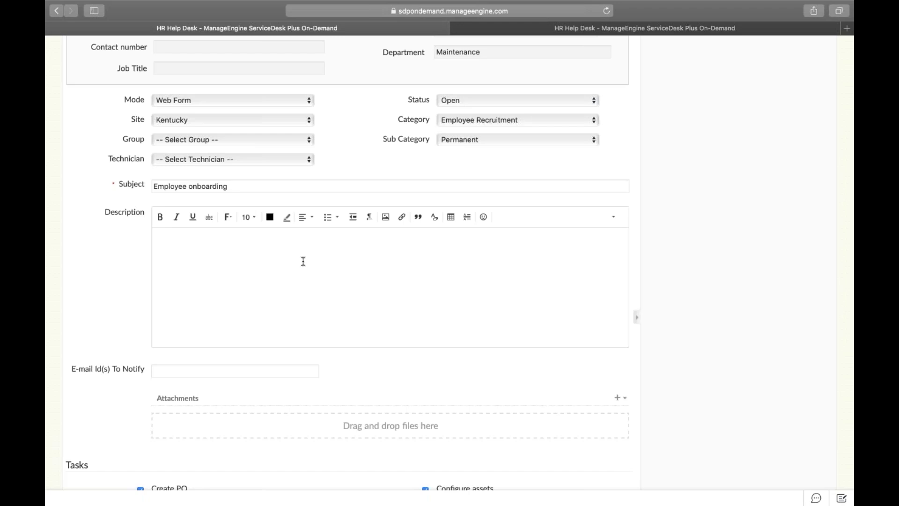
pyautogui.scroll(-2, 304, 261)
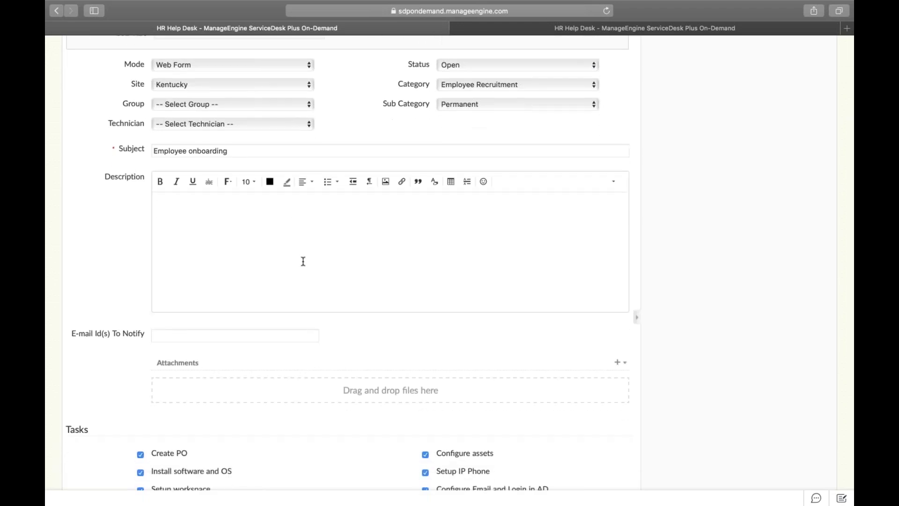
pyautogui.click(255, 241)
pyautogui.scroll(2, 255, 241)
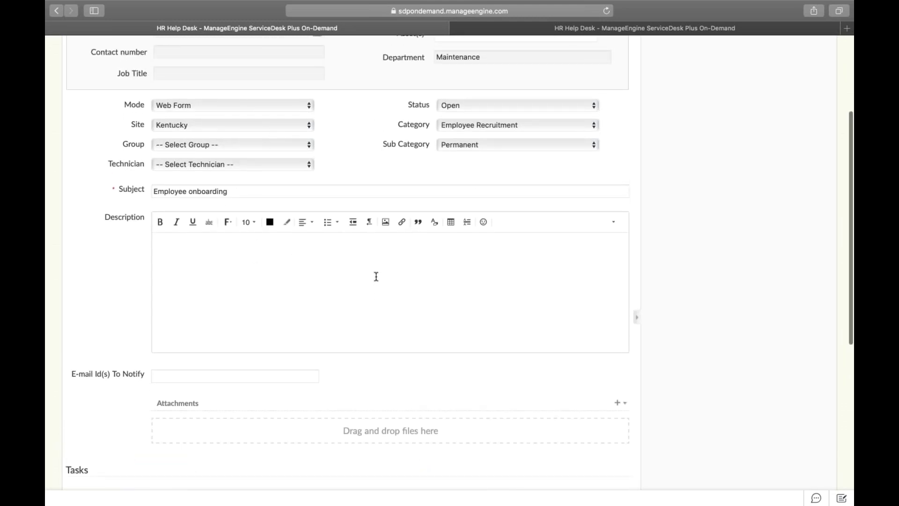
pyautogui.scroll(-5, 376, 276)
pyautogui.scroll(-5, 376, 276)
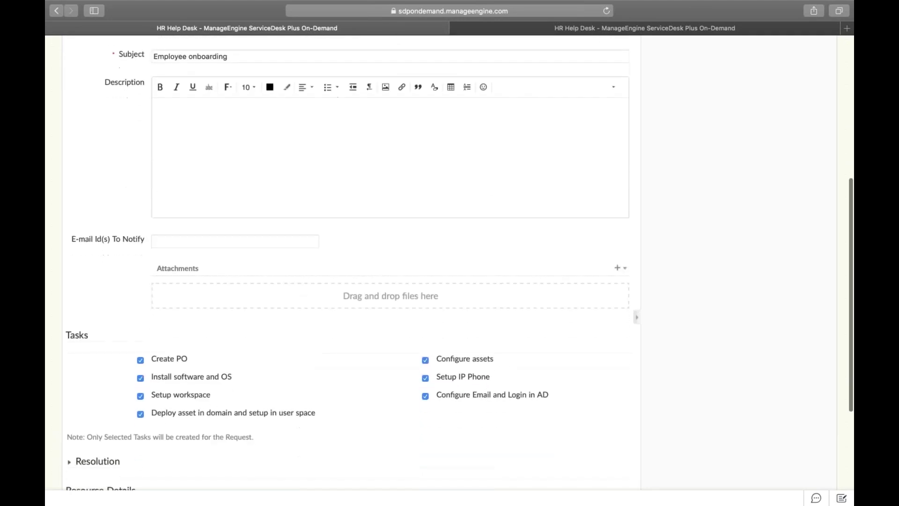
pyautogui.scroll(-3, 450, 262)
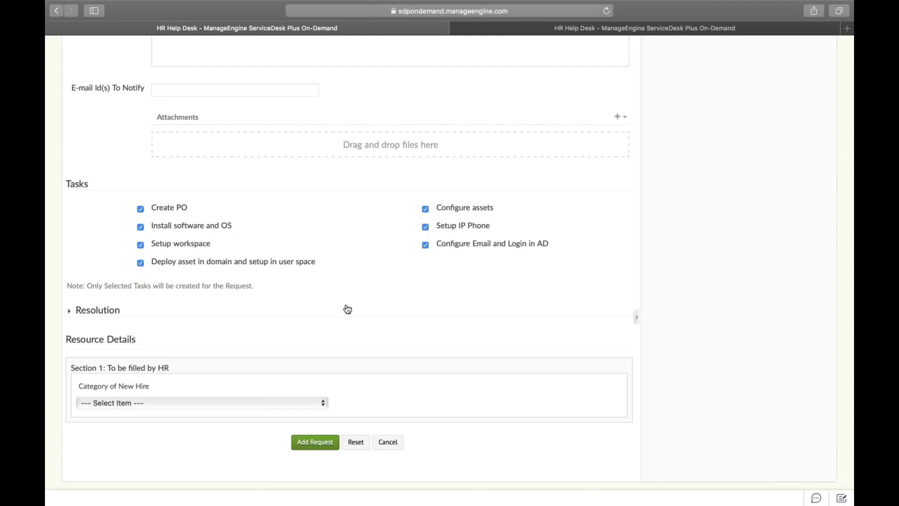
pyautogui.scroll(-2, 347, 309)
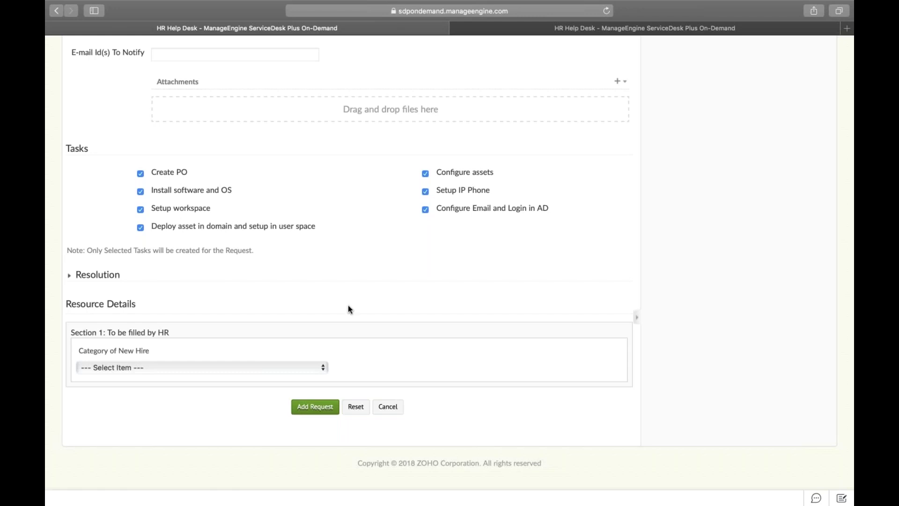
# Set the Category of New Hire to Permanent and enter the hire's name in the personal details.
pyautogui.click(293, 370)
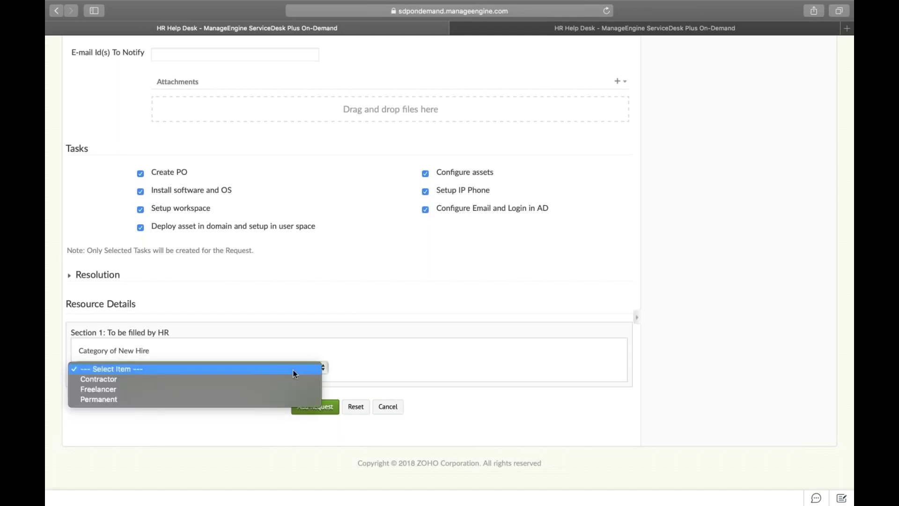
pyautogui.click(284, 399)
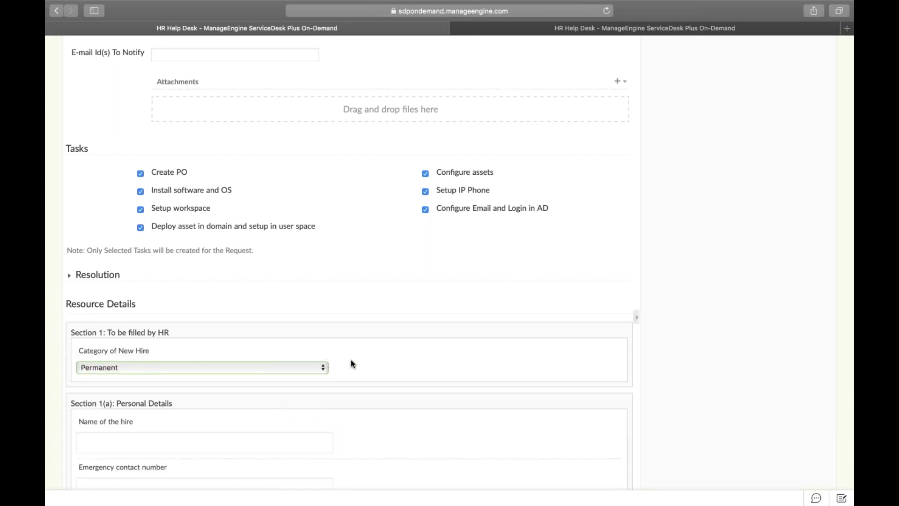
pyautogui.scroll(-2, 375, 374)
pyautogui.scroll(-8, 375, 375)
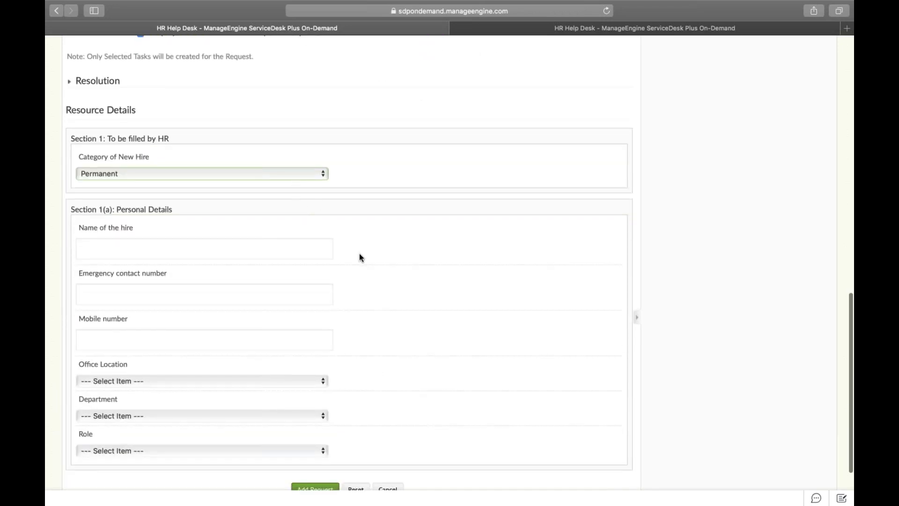
pyautogui.scroll(-2, 360, 255)
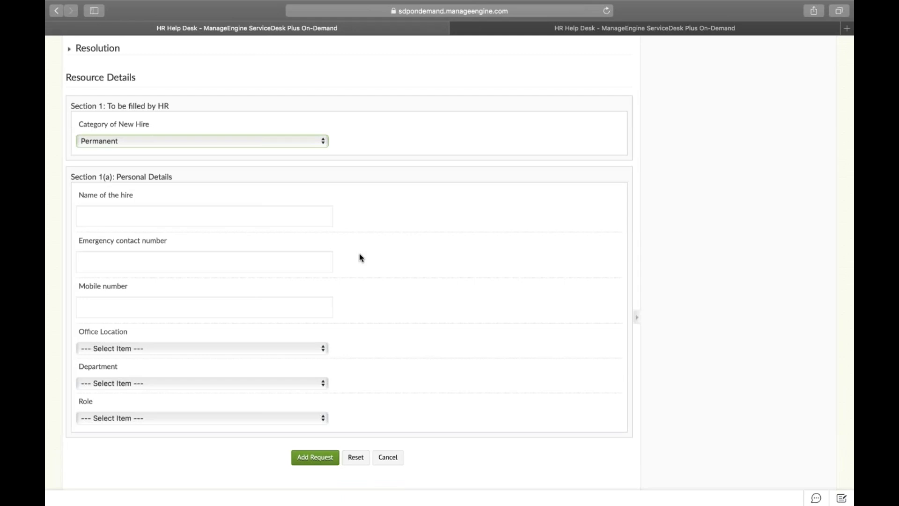
pyautogui.click(169, 221)
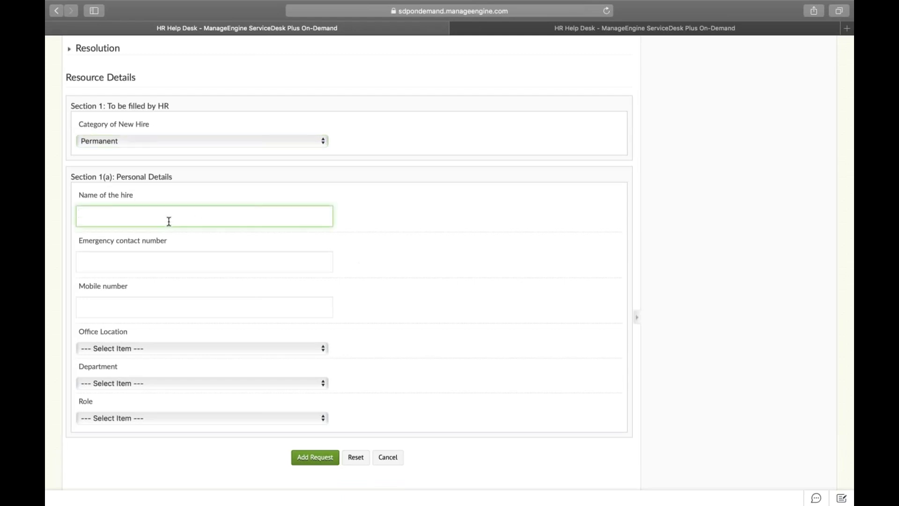
pyautogui.write('Aswini')
pyautogui.click(187, 271)
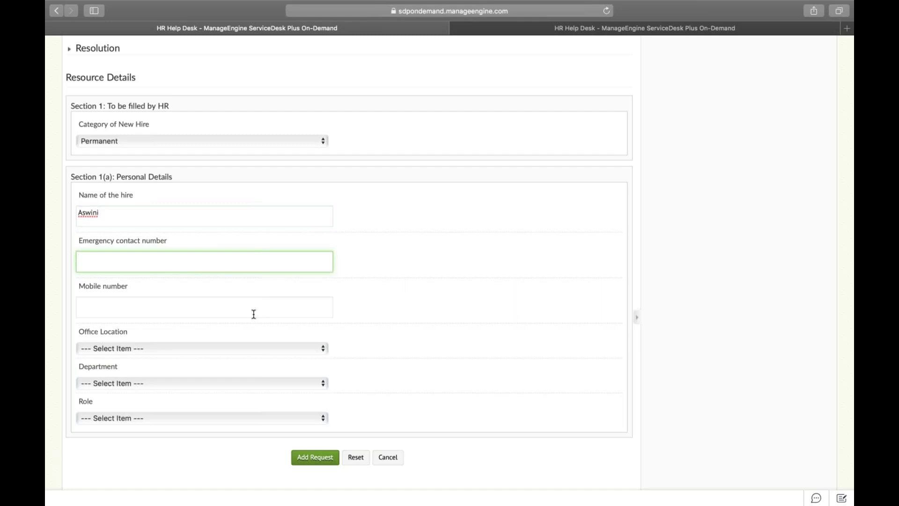
# Set the hire's office location to Los Angeles, department to Developer and role to Regional Sales Manager.
pyautogui.scroll(-3, 253, 312)
pyautogui.click(222, 304)
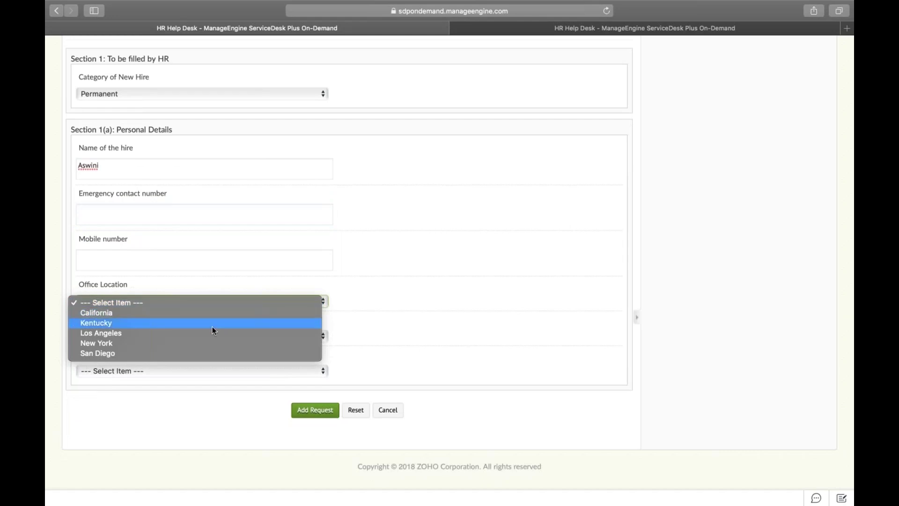
pyautogui.press('Escape')
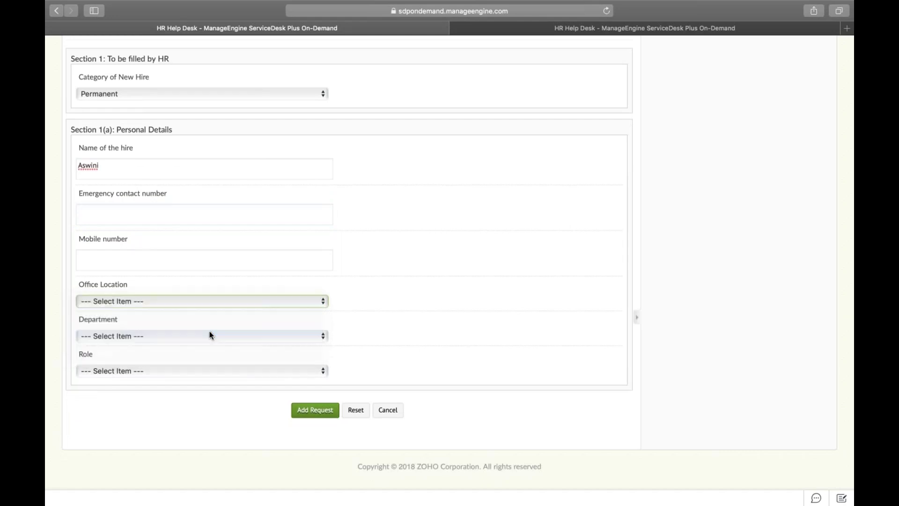
pyautogui.click(209, 335)
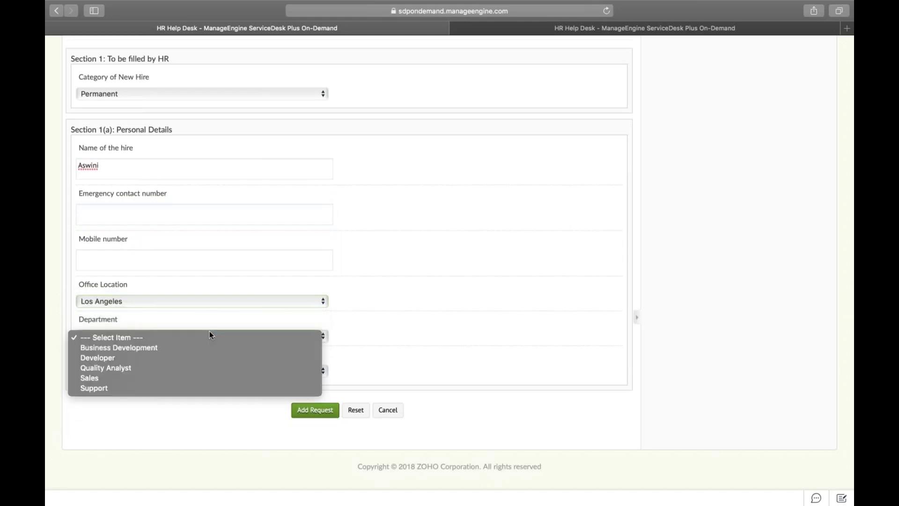
pyautogui.click(200, 358)
pyautogui.click(196, 371)
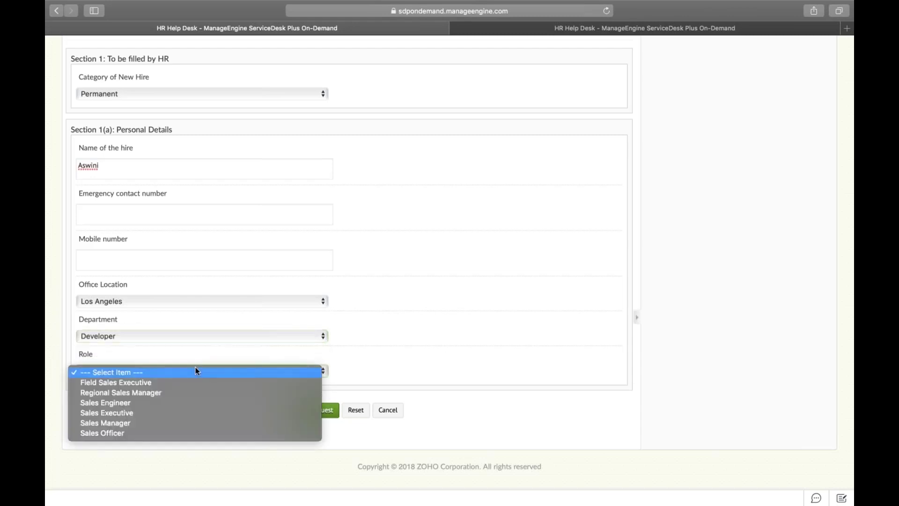
pyautogui.click(187, 391)
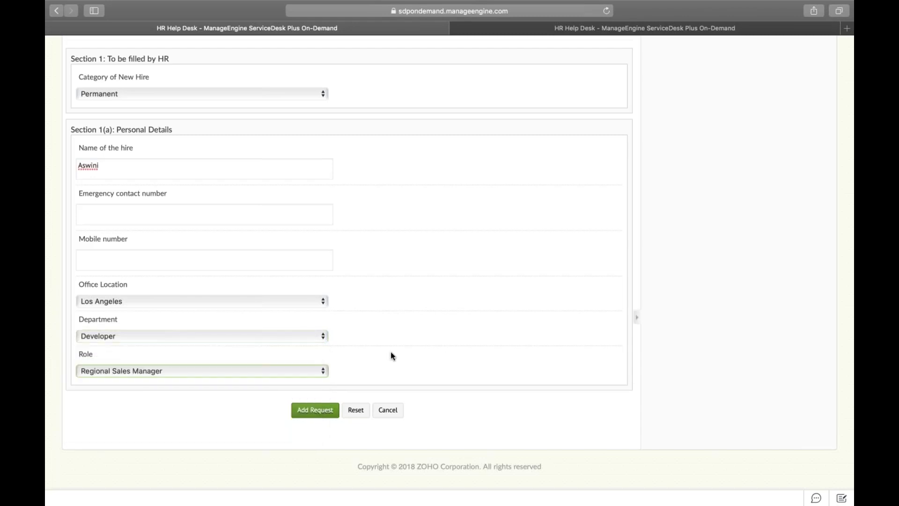
# Check the completed resource details and submit the employee onboarding request.
pyautogui.scroll(2, 398, 358)
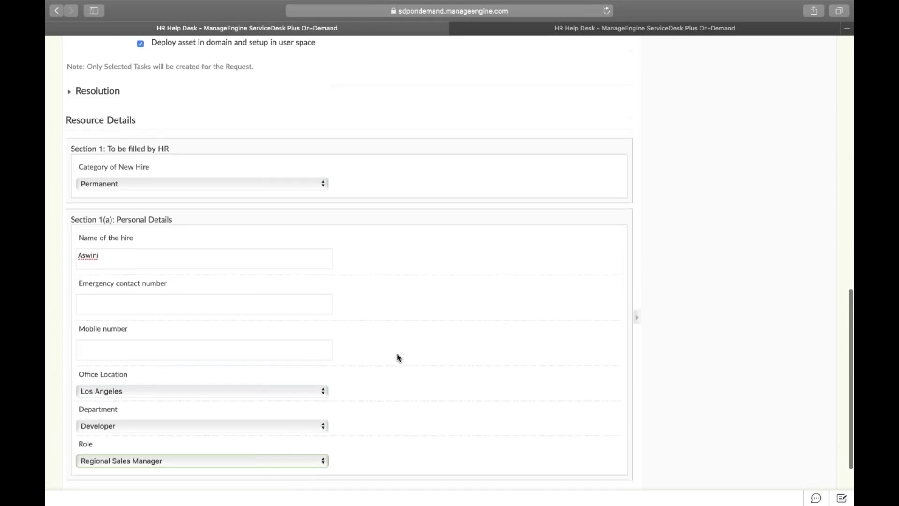
pyautogui.scroll(-2, 398, 358)
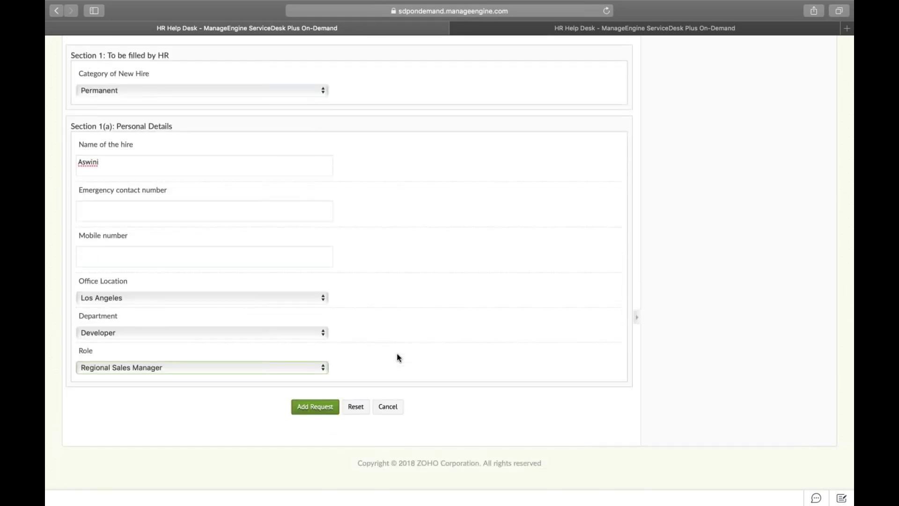
pyautogui.click(323, 411)
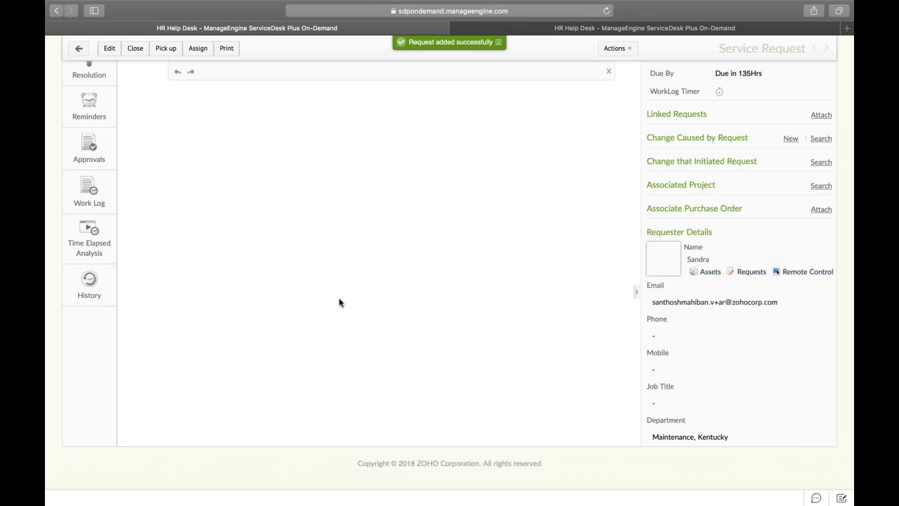
# Review the new onboarding request's details and its list of tasks.
pyautogui.scroll(10, 339, 299)
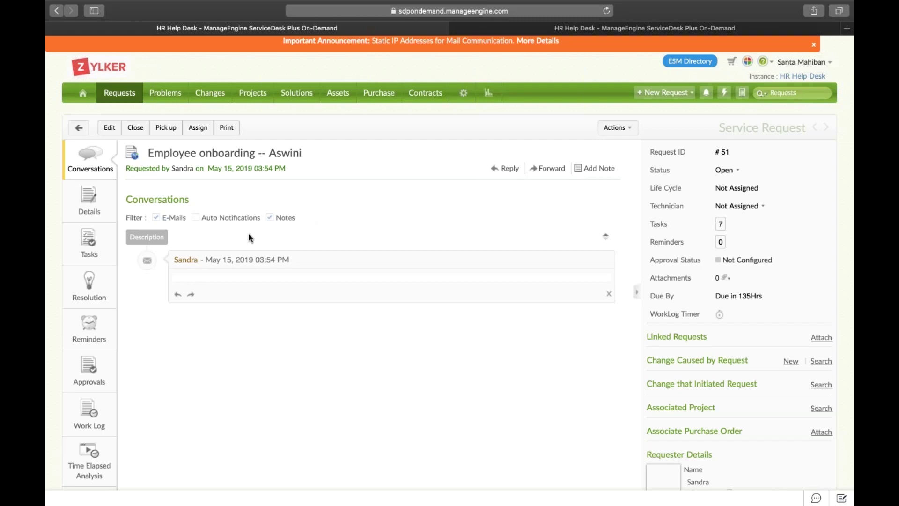
pyautogui.click(93, 212)
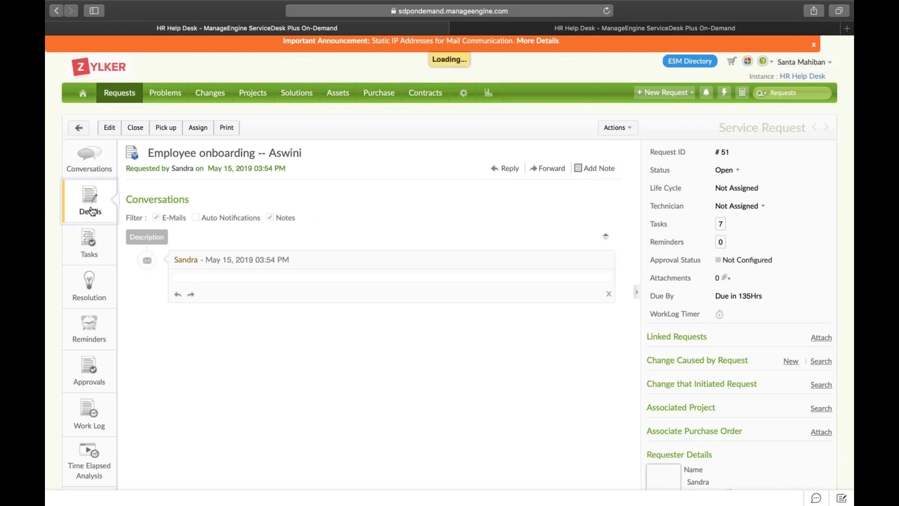
pyautogui.scroll(-3, 285, 188)
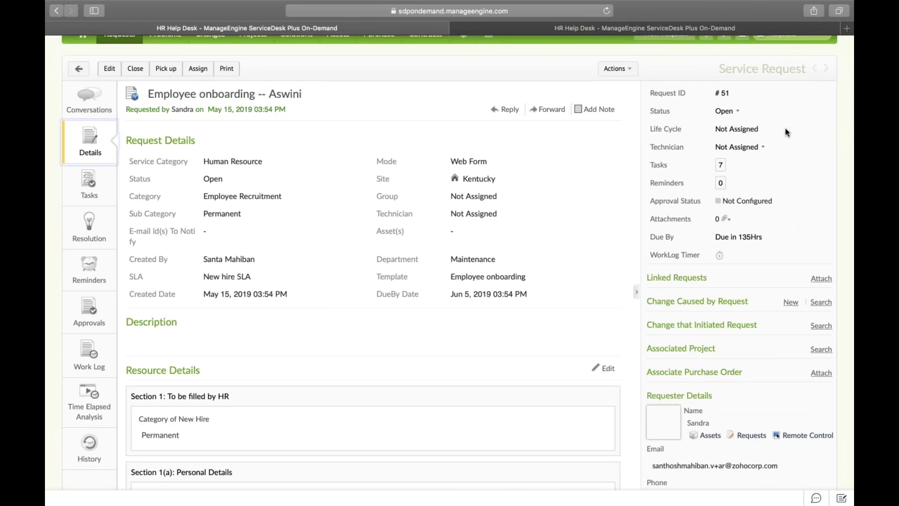
pyautogui.click(93, 190)
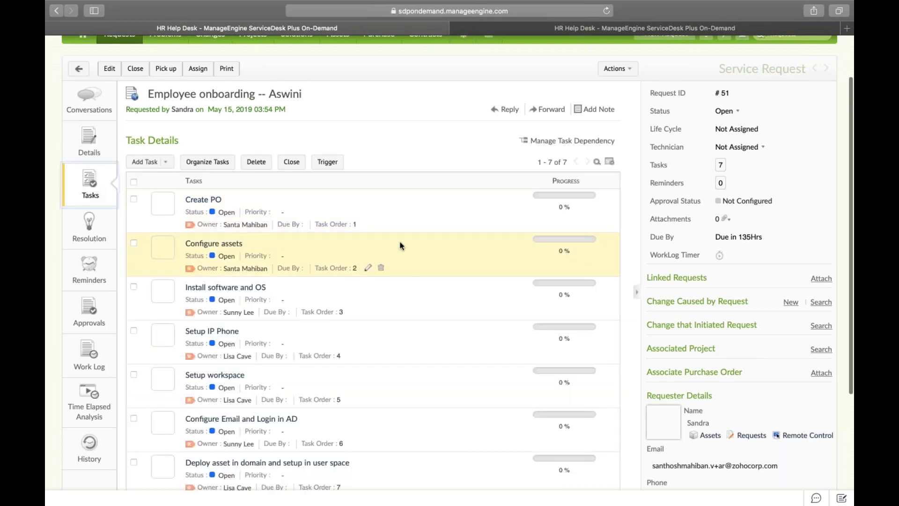
pyautogui.scroll(-3, 400, 245)
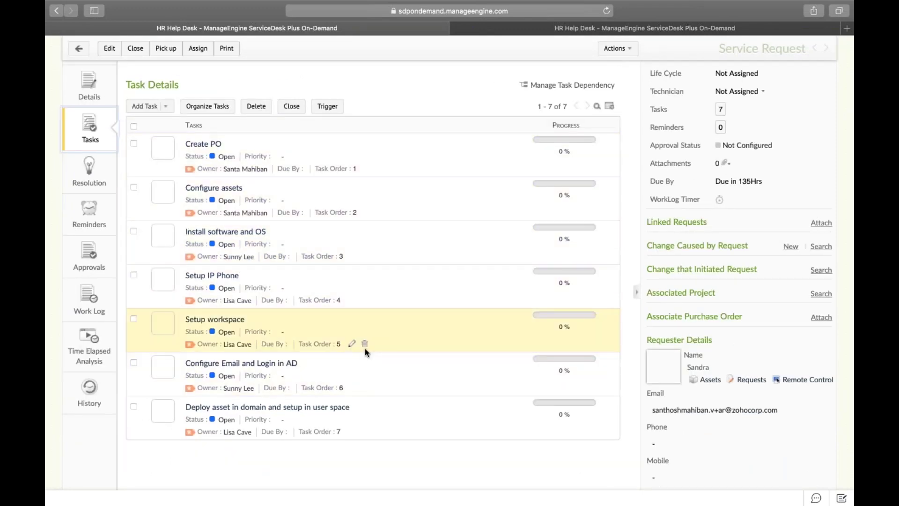
# Examine the dependency map of the onboarding request's tasks, then close it.
pyautogui.click(567, 87)
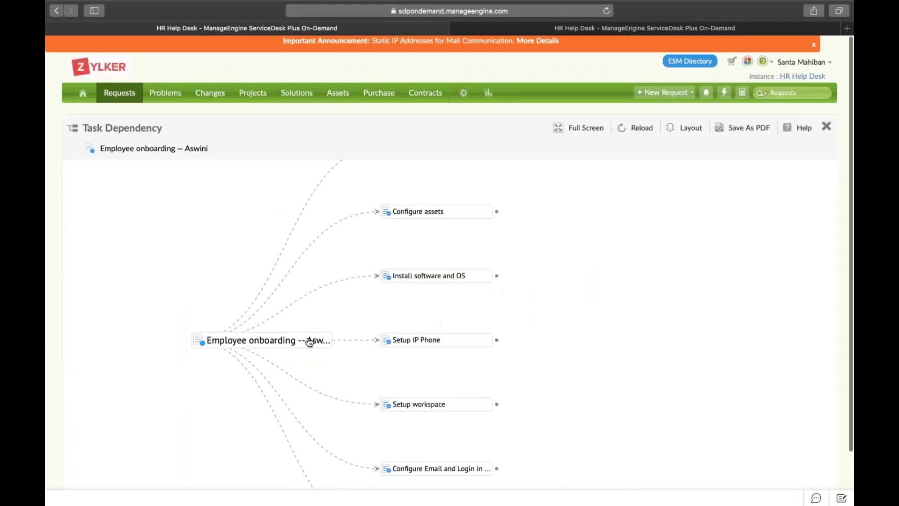
pyautogui.moveTo(305, 340)
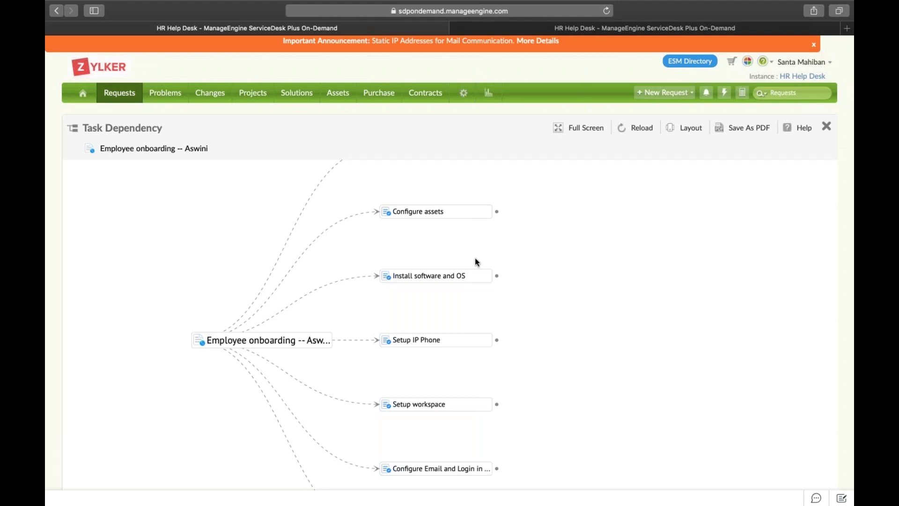
pyautogui.click(826, 127)
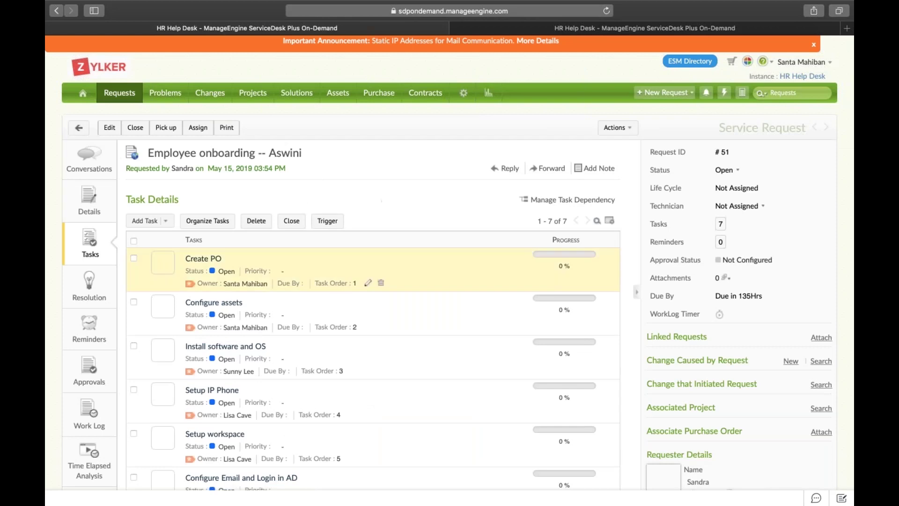
# Examine the approvals section of the onboarding request.
pyautogui.scroll(-2, 228, 290)
pyautogui.scroll(-1, 228, 305)
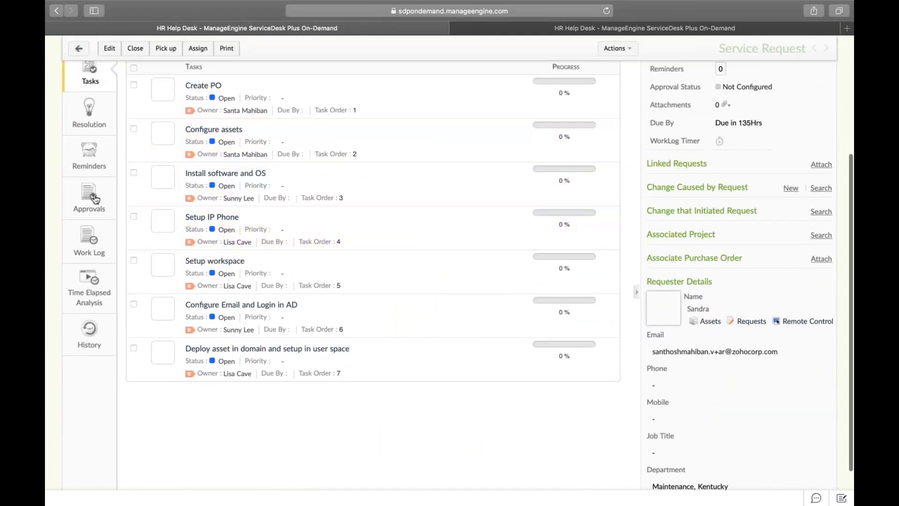
pyautogui.click(95, 199)
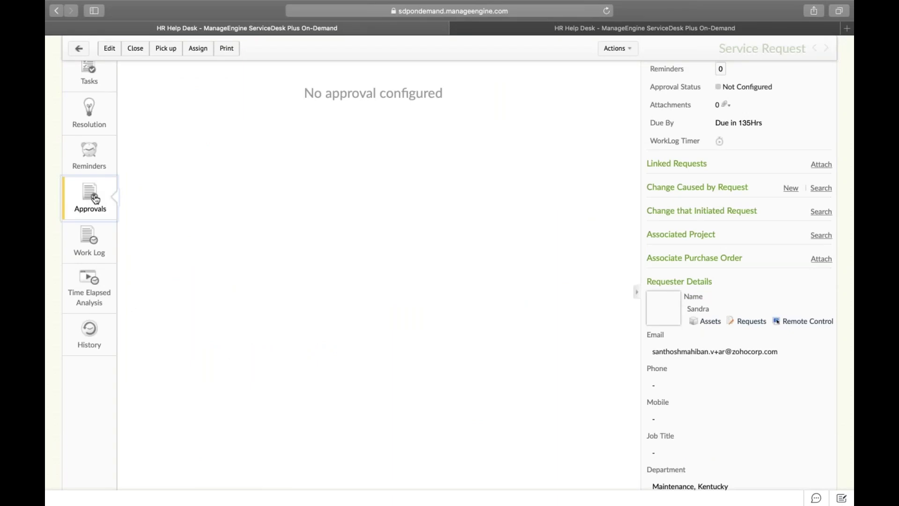
pyautogui.scroll(2, 95, 199)
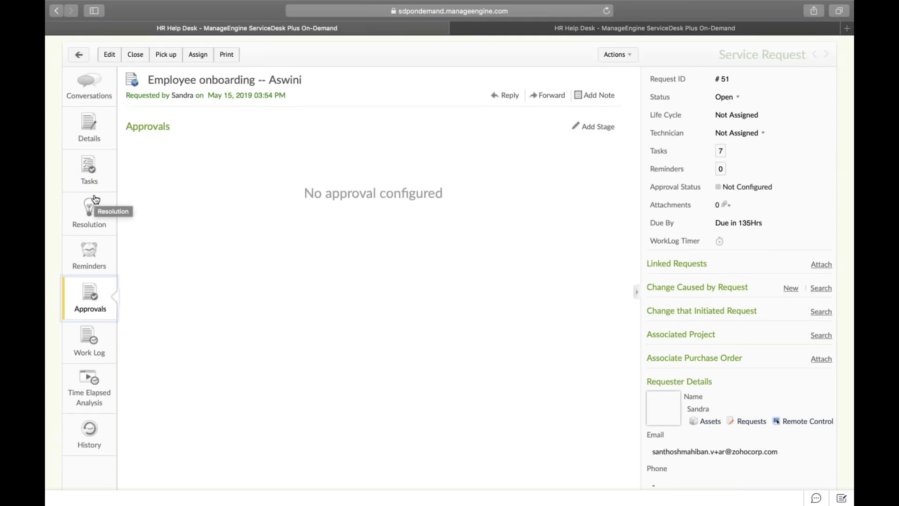
pyautogui.scroll(2, 95, 199)
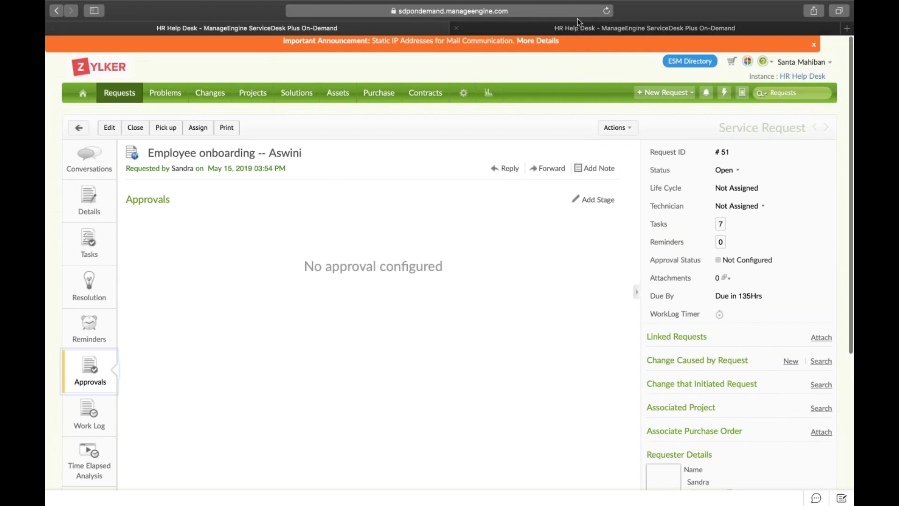
# Switch to the browser page with the new service request SLA and open the Setup overview.
pyautogui.click(566, 27)
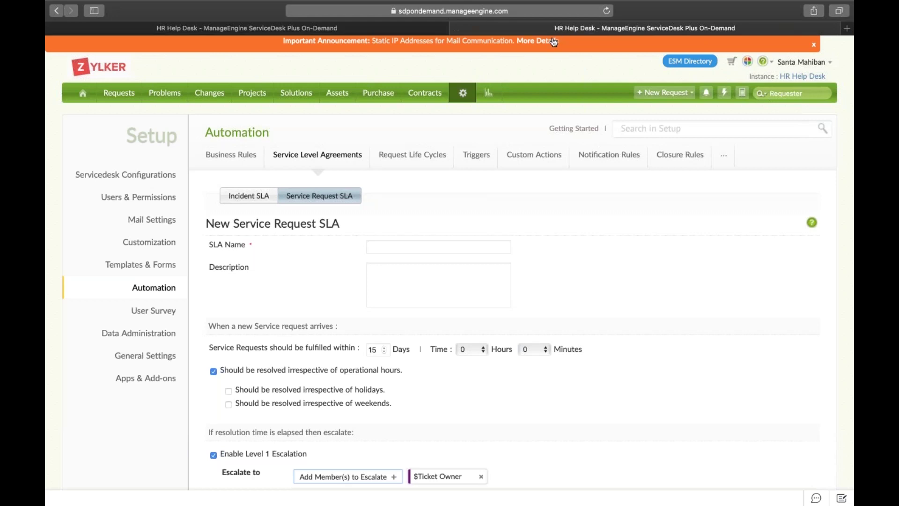
pyautogui.click(465, 95)
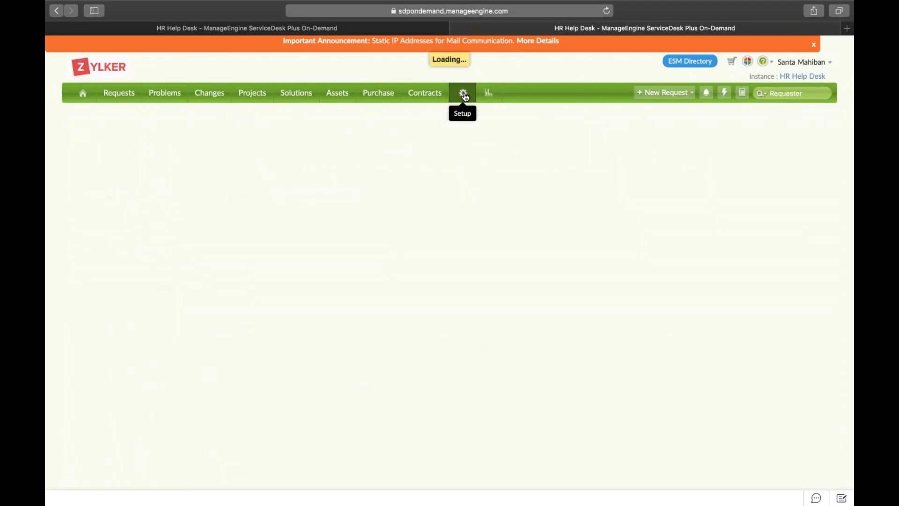
pyautogui.scroll(-1, 506, 200)
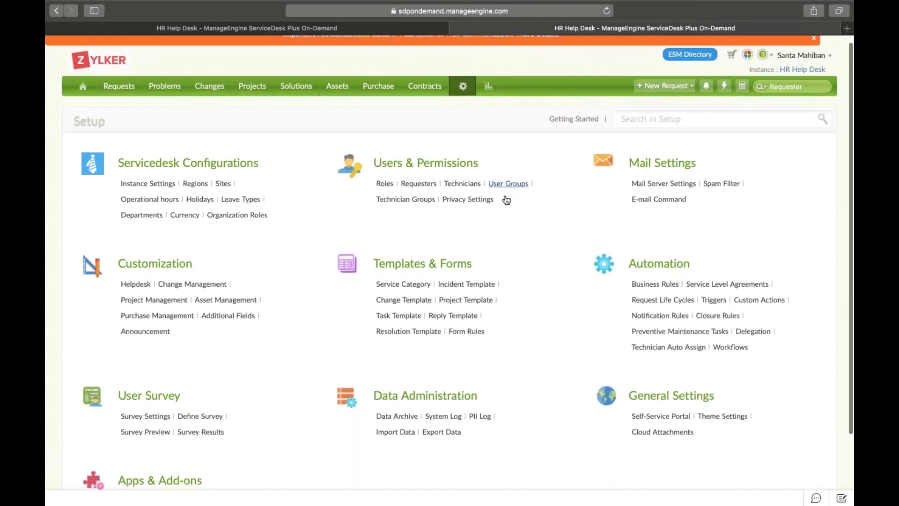
# Open the Employee onboarding service template of the Human Resource service category for editing.
pyautogui.scroll(-5, 477, 206)
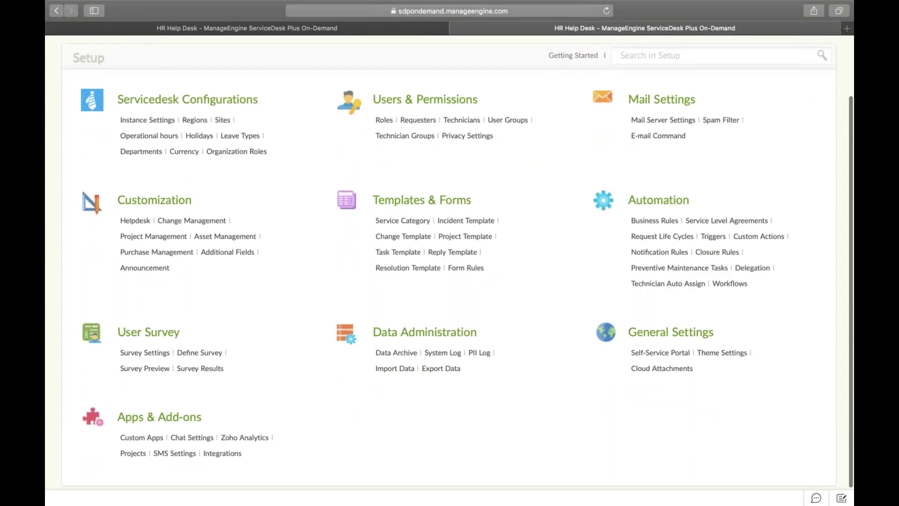
pyautogui.click(413, 214)
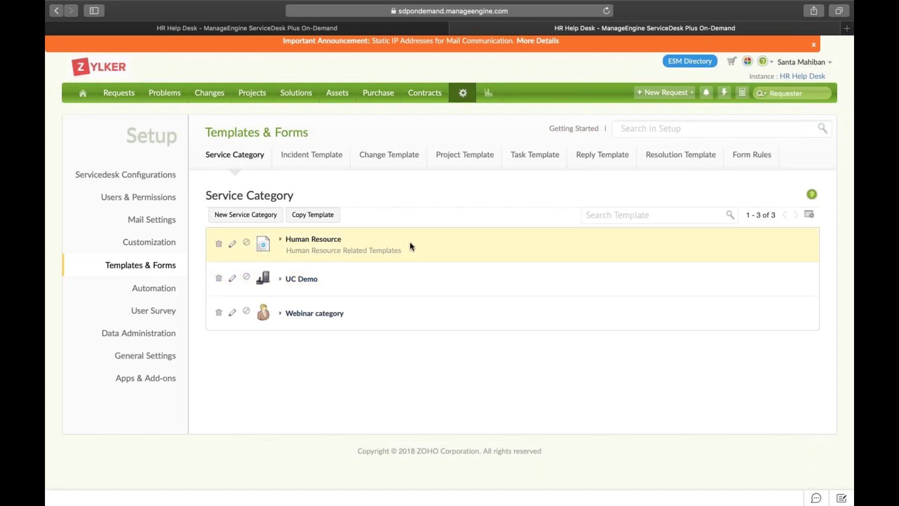
pyautogui.click(280, 239)
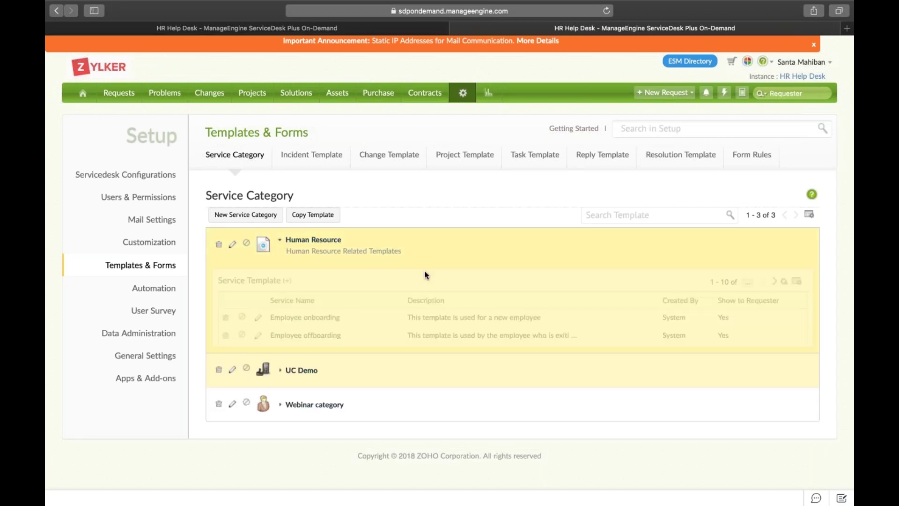
pyautogui.scroll(-2, 394, 358)
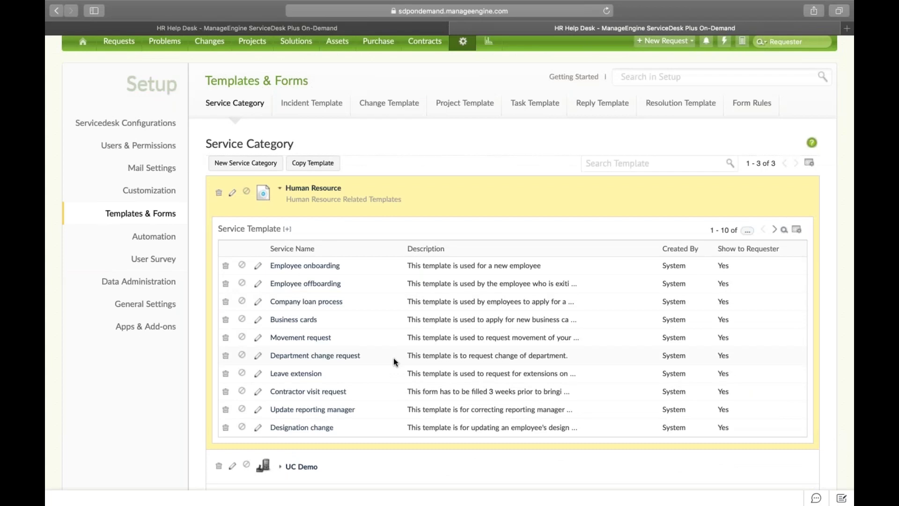
pyautogui.click(259, 268)
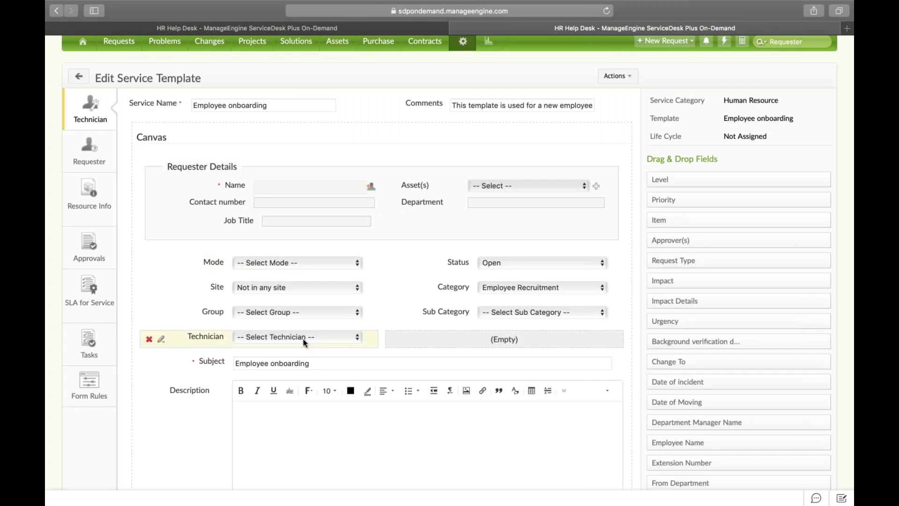
# Add the Level field to the template canvas between Mode and Site.
pyautogui.scroll(-1, 303, 338)
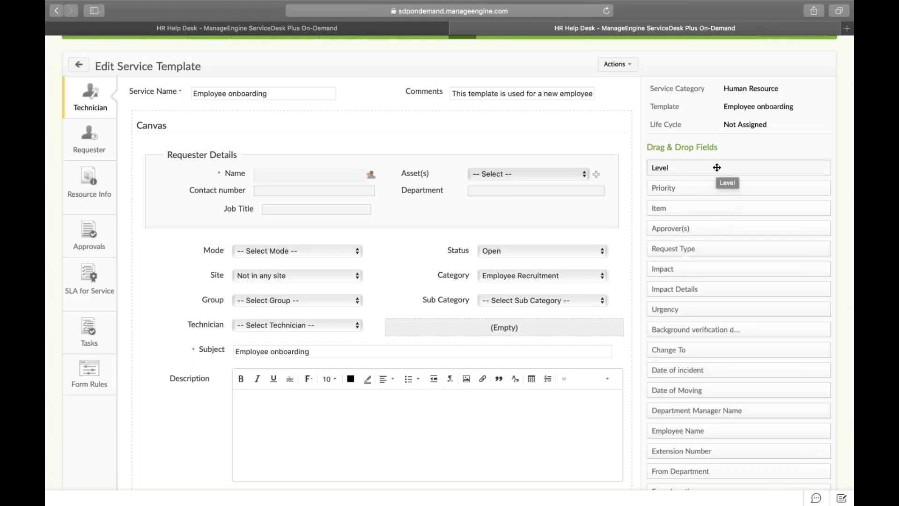
pyautogui.moveTo(717, 167); pyautogui.dragTo(300, 269)
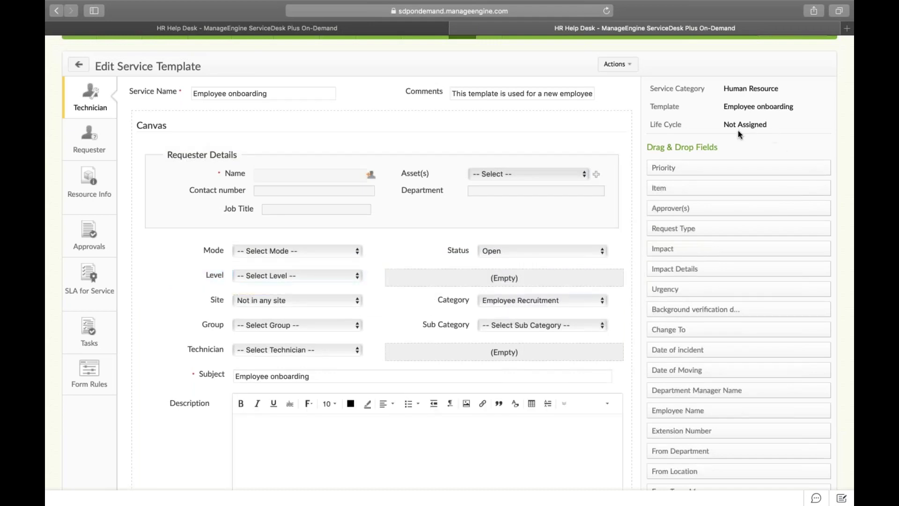
# Start a new custom field in the empty canvas slot beside E-mail Id(s) To Notify.
pyautogui.scroll(-1, 745, 280)
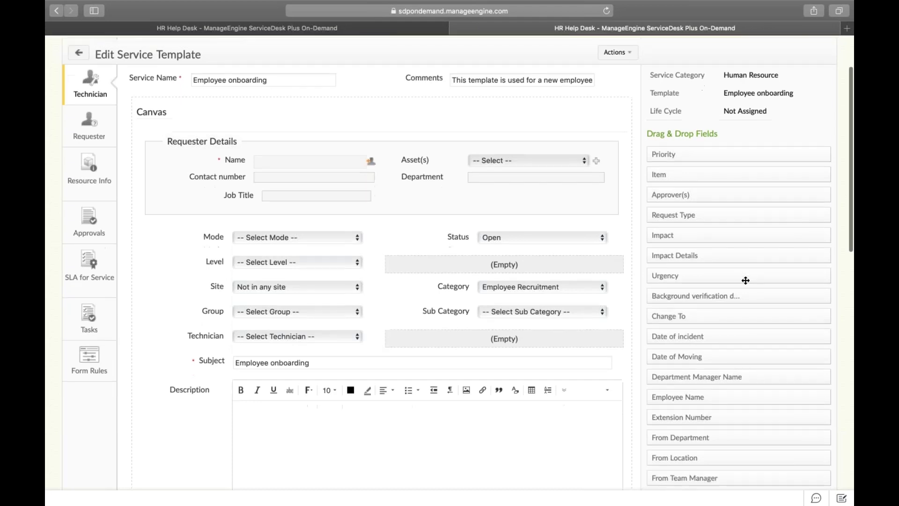
pyautogui.scroll(-2, 746, 280)
pyautogui.scroll(3, 745, 280)
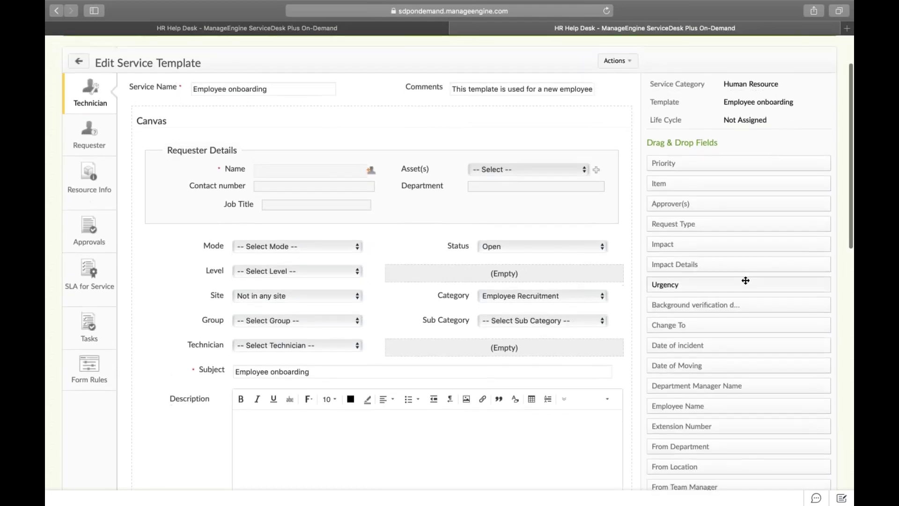
pyautogui.scroll(-10, 745, 280)
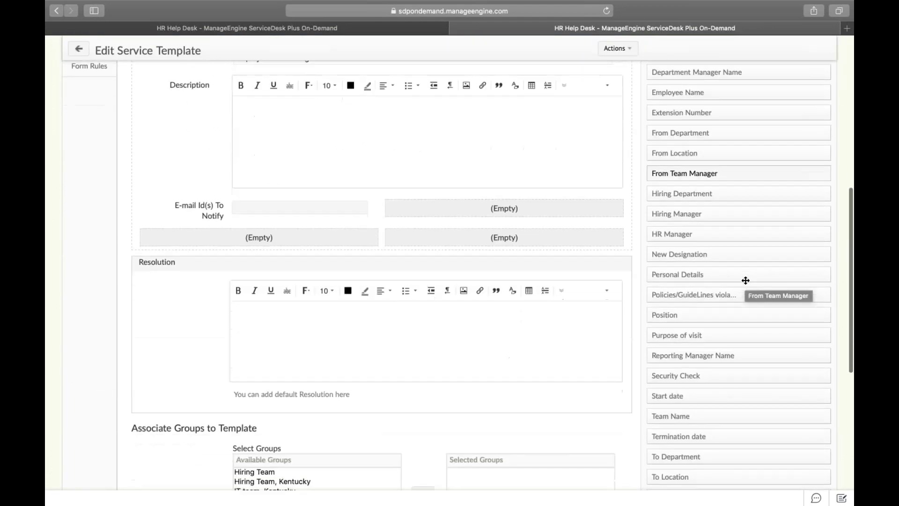
pyautogui.scroll(-8, 745, 280)
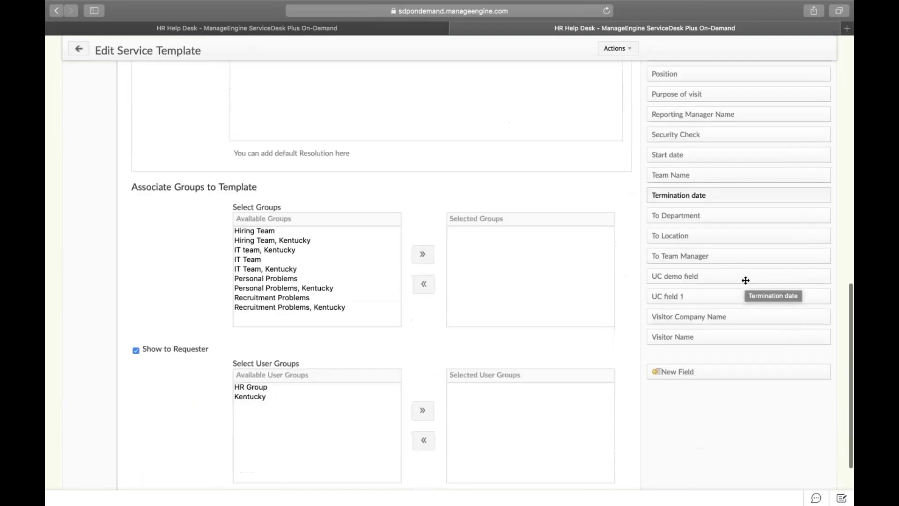
pyautogui.scroll(-2, 745, 280)
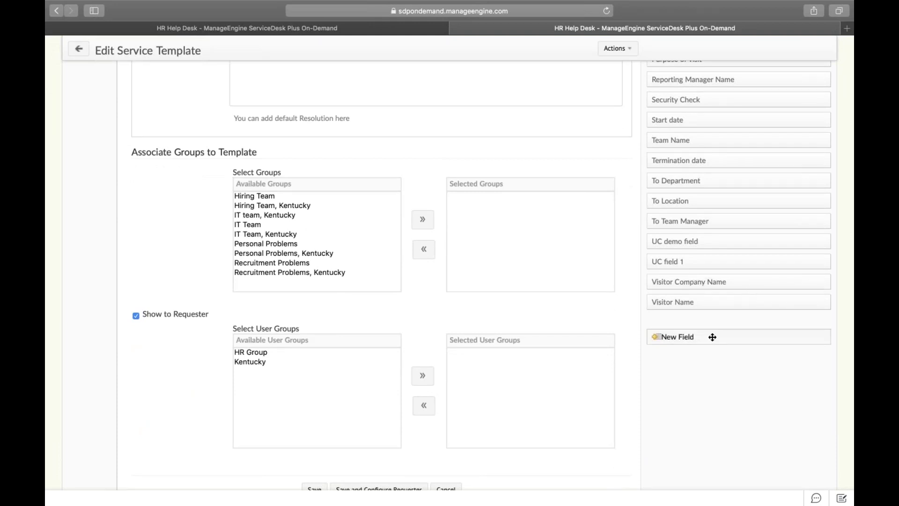
pyautogui.moveTo(697, 337); pyautogui.dragTo(328, 122)
pyautogui.scroll(-3, 538, 195)
pyautogui.scroll(10, 537, 196)
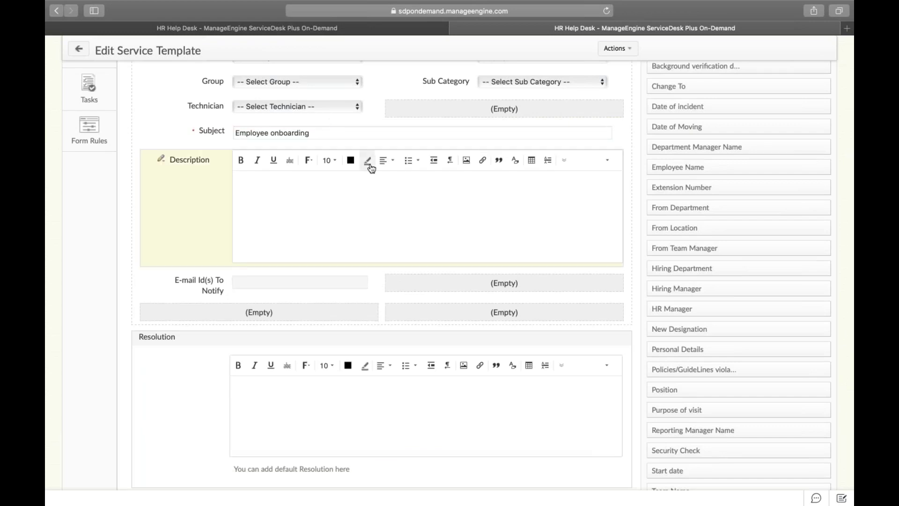
pyautogui.scroll(4, 371, 169)
pyautogui.scroll(-3, 372, 168)
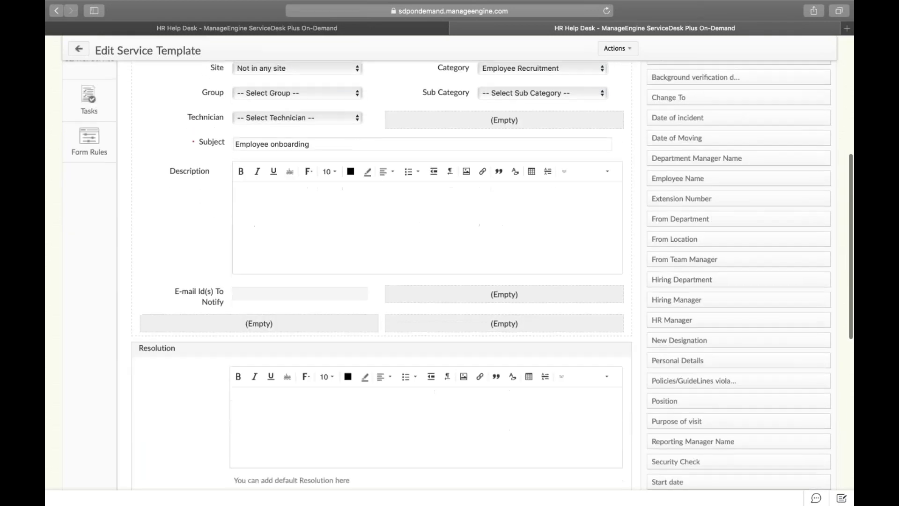
pyautogui.scroll(-6, 683, 418)
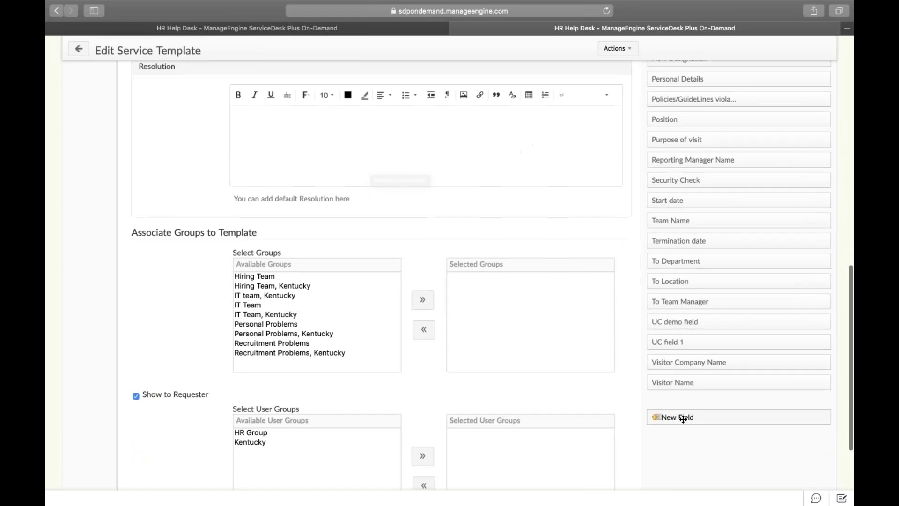
pyautogui.moveTo(683, 418); pyautogui.dragTo(480, 371)
pyautogui.scroll(3, 511, 249)
pyautogui.scroll(5, 510, 246)
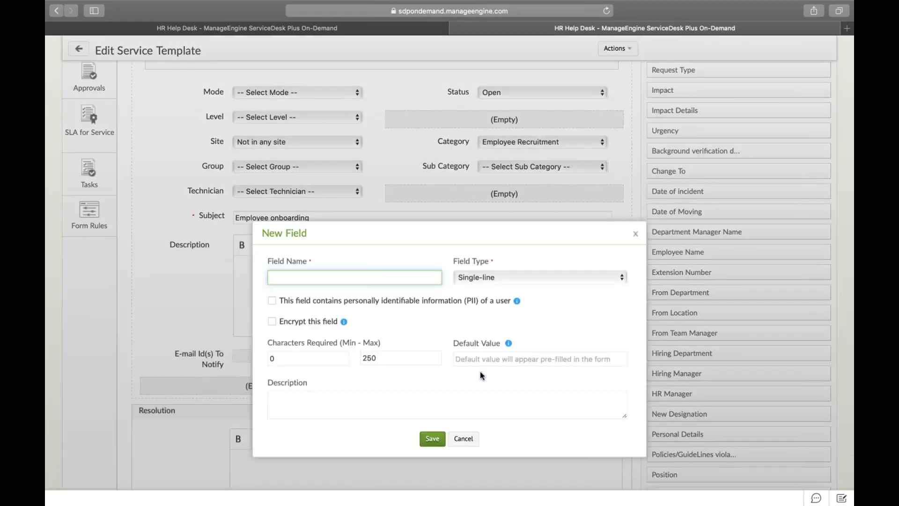
# Check the available field types, try the PII and encryption options, and discard the new field without saving.
pyautogui.click(542, 279)
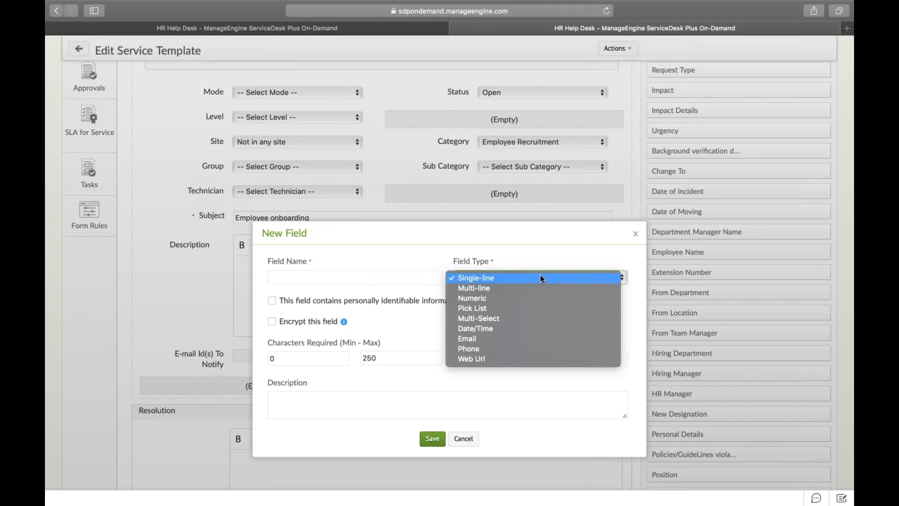
pyautogui.click(396, 319)
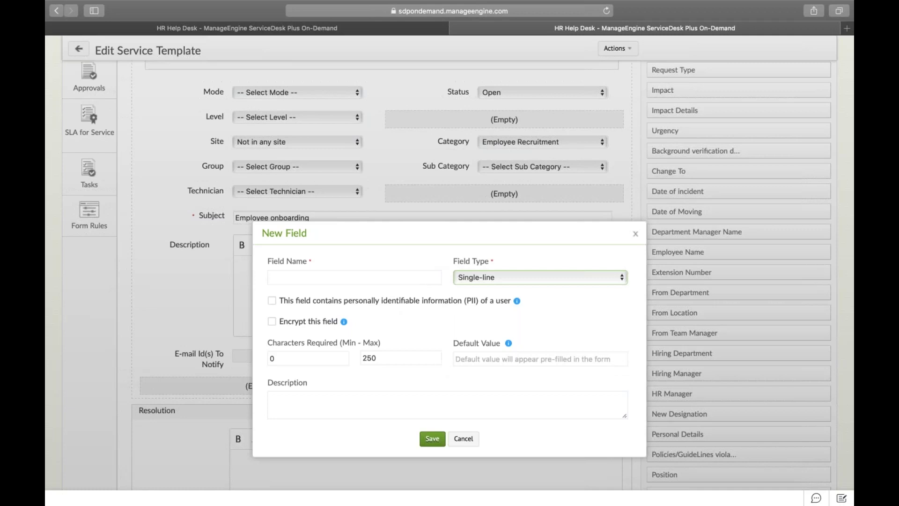
pyautogui.click(272, 302)
pyautogui.click(272, 302)
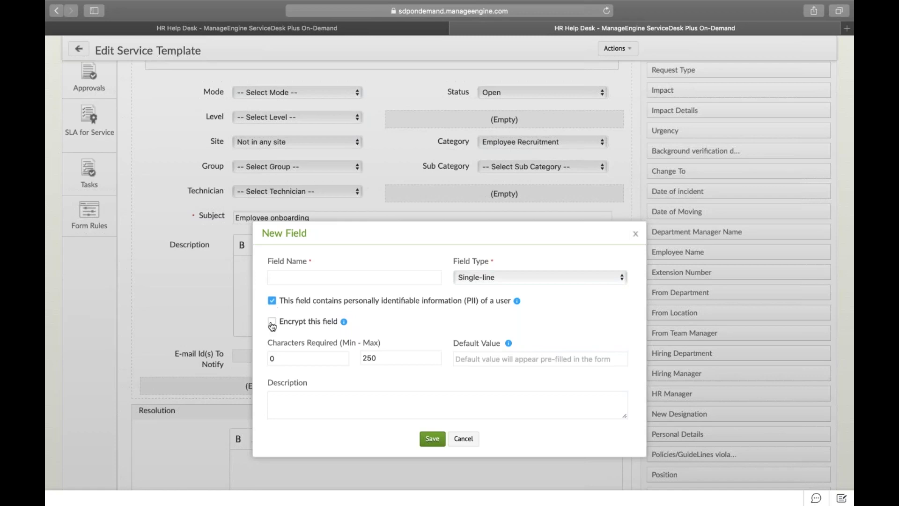
pyautogui.click(272, 322)
pyautogui.click(633, 235)
# Examine the template's associated groups and the user groups it can be shown to.
pyautogui.scroll(-3, 563, 234)
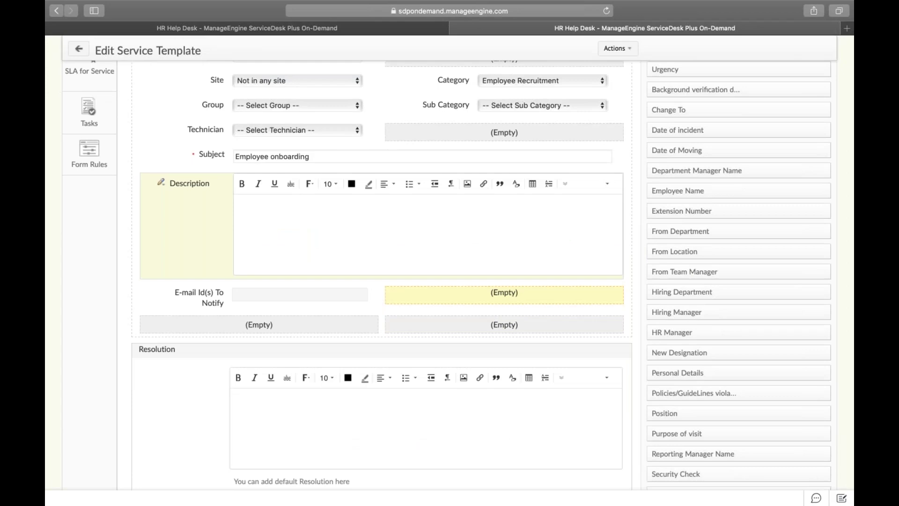
pyautogui.scroll(-5, 346, 275)
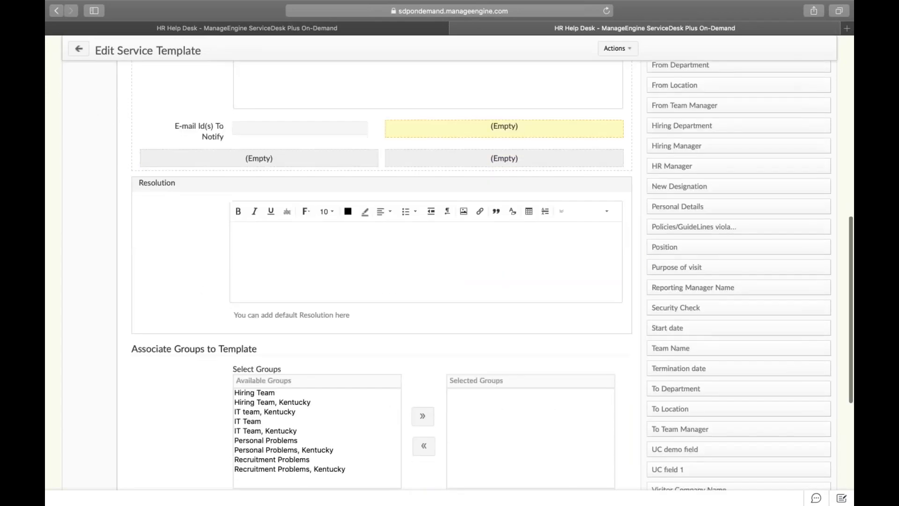
pyautogui.scroll(-5, 347, 275)
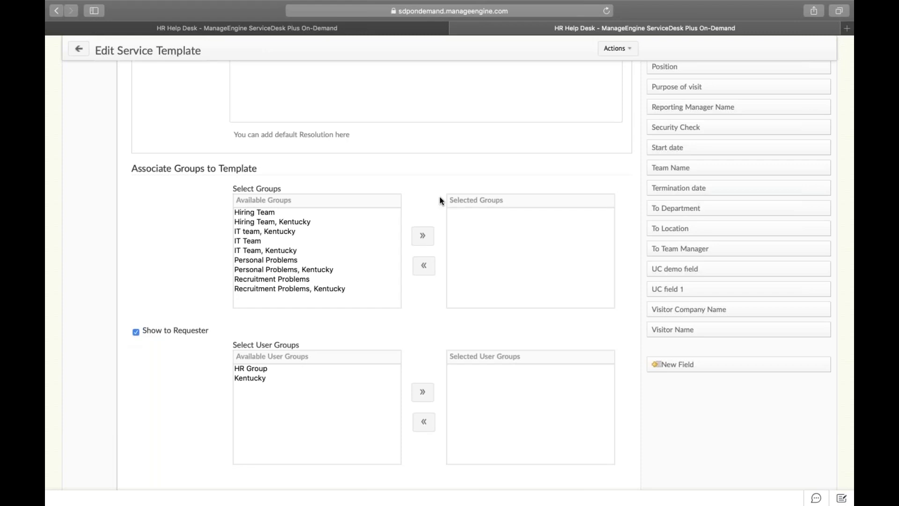
# Open Setup in a separate browser tab, search it for "user" and go to the User Groups settings.
pyautogui.scroll(15, 440, 200)
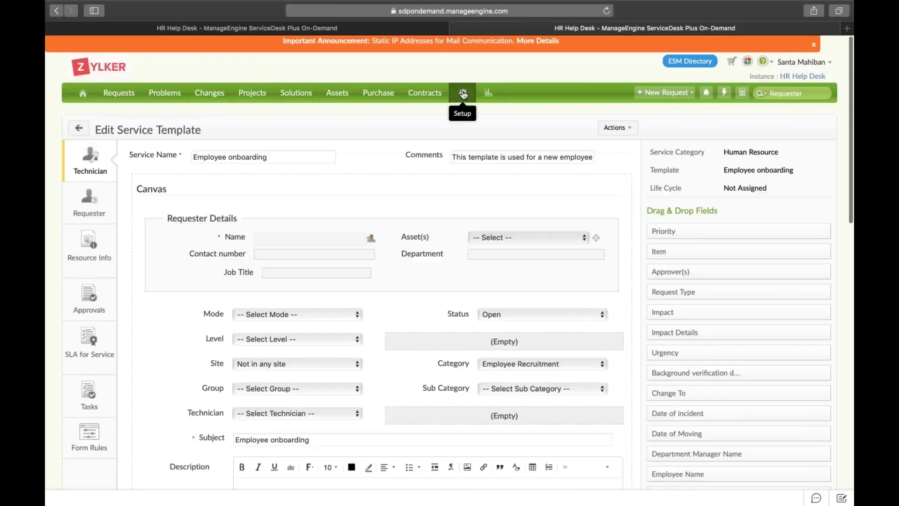
pyautogui.rightClick(473, 94)
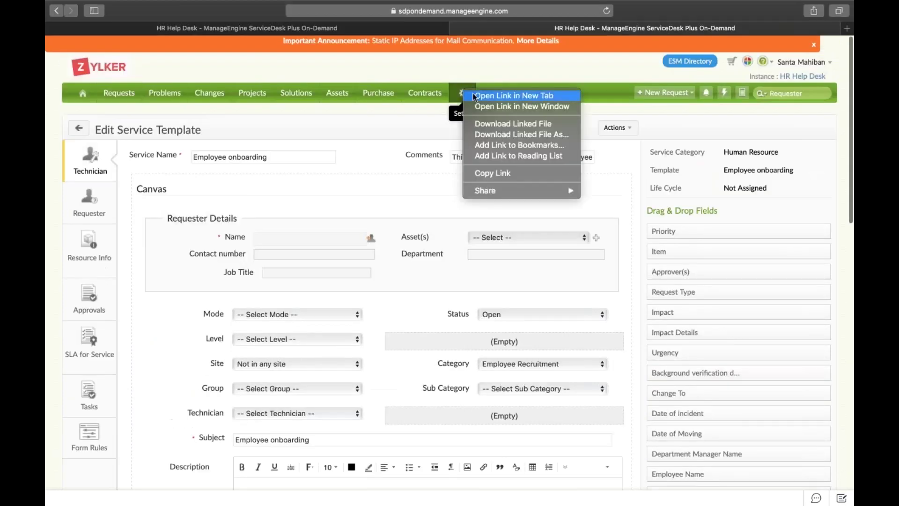
pyautogui.click(481, 95)
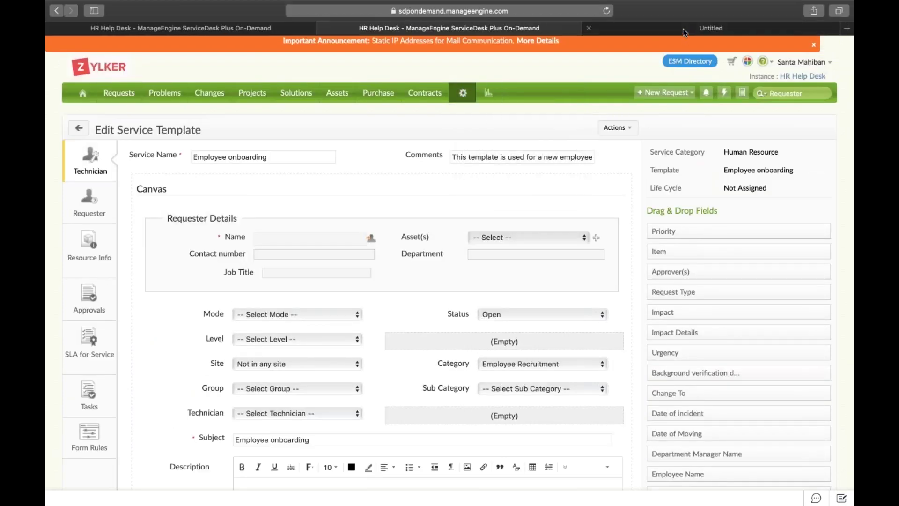
pyautogui.click(682, 29)
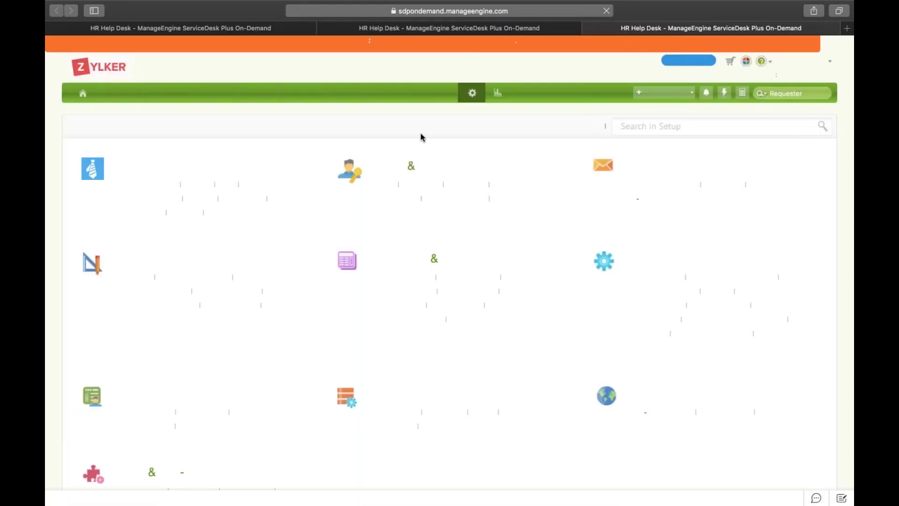
pyautogui.click(685, 125)
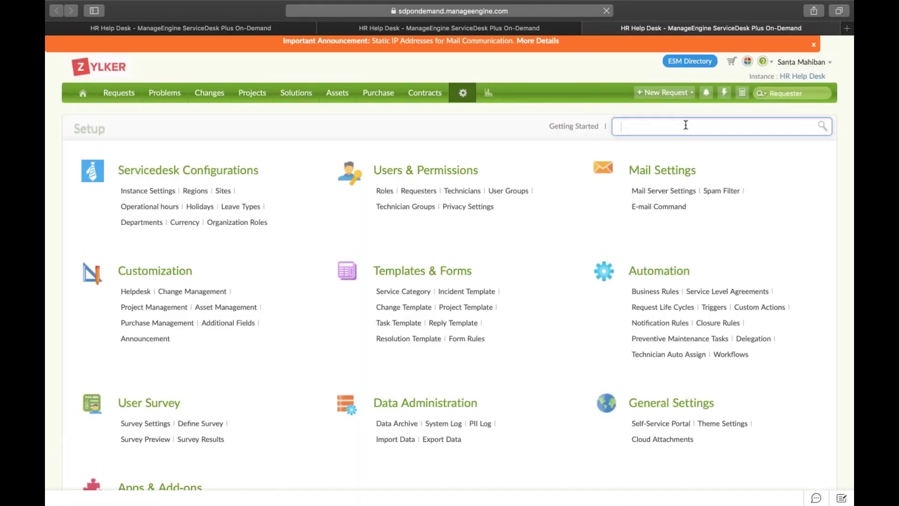
pyautogui.write('user')
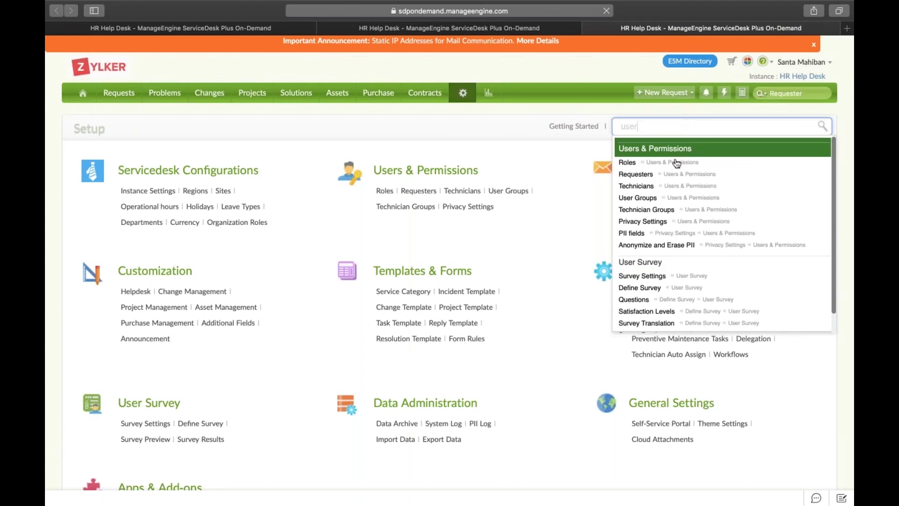
pyautogui.click(658, 200)
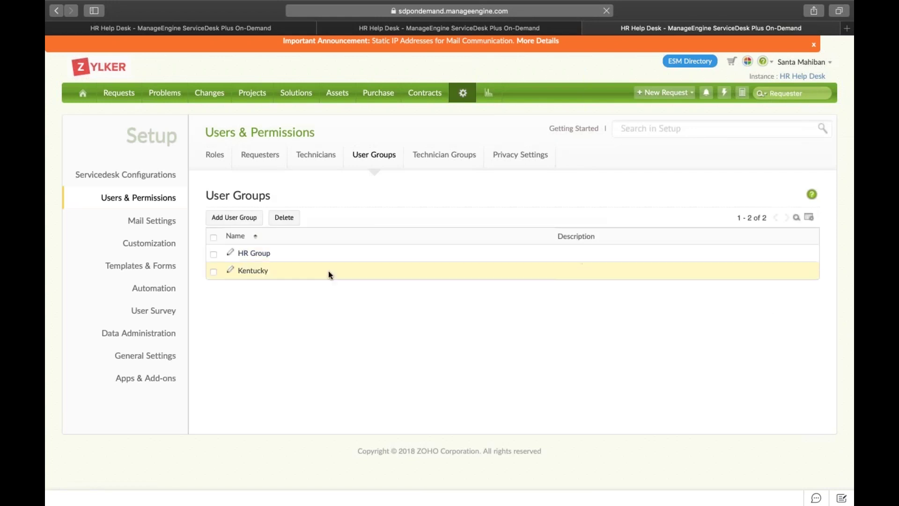
# Draft a user group named Managers with the filter Job Title contains, then abandon it unsaved and return to the onboarding template.
pyautogui.click(242, 220)
pyautogui.write('Managers')
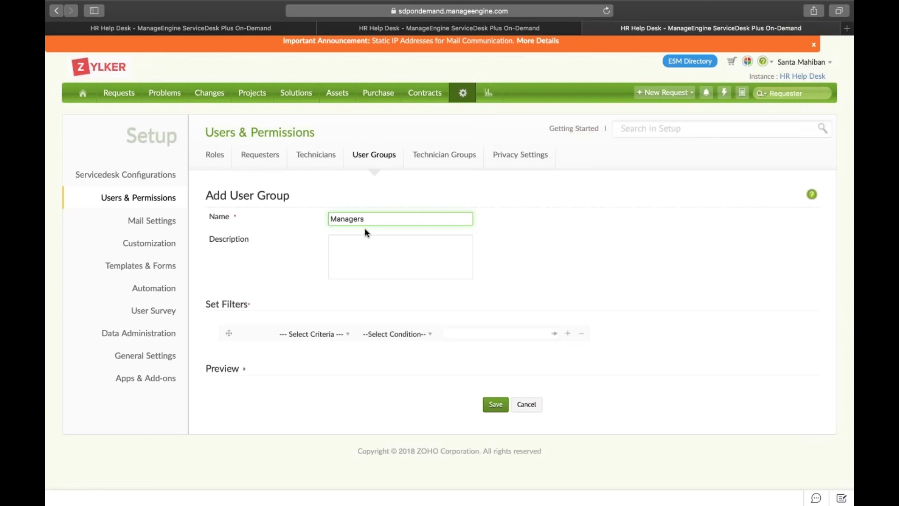
pyautogui.click(329, 335)
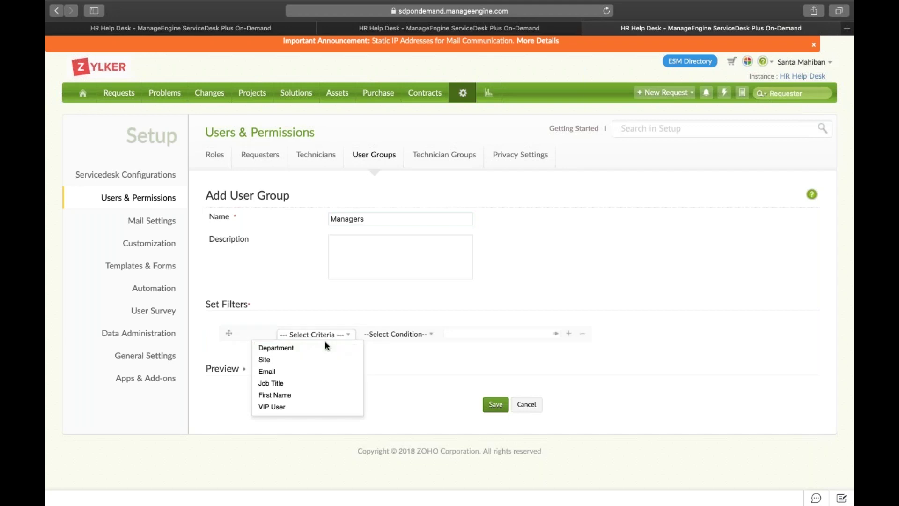
pyautogui.click(293, 387)
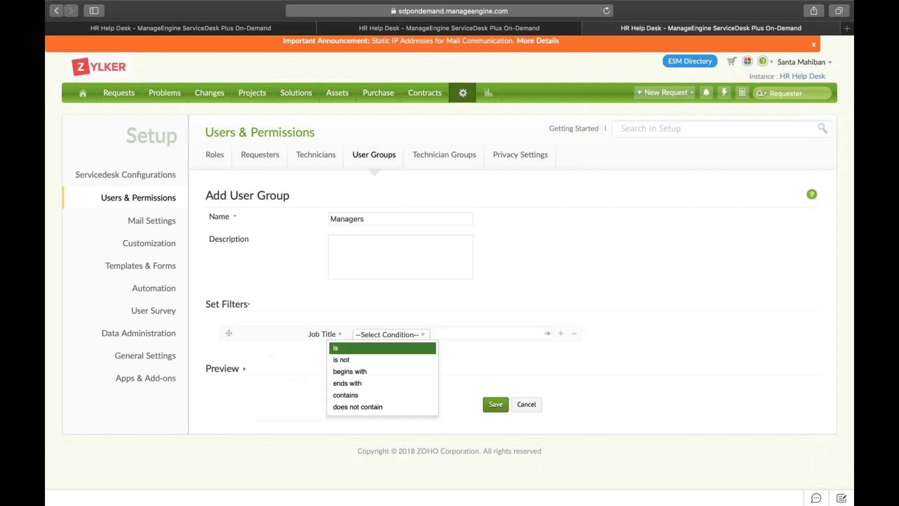
pyautogui.click(387, 397)
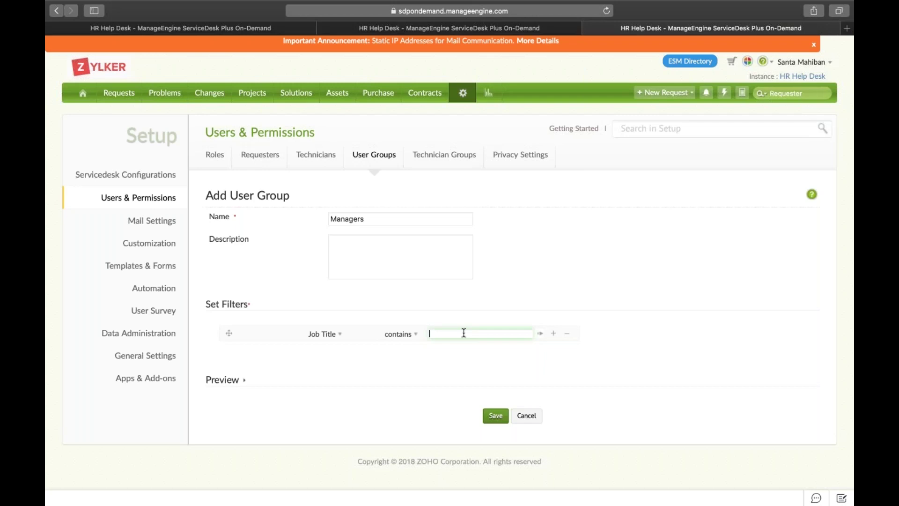
pyautogui.click(586, 26)
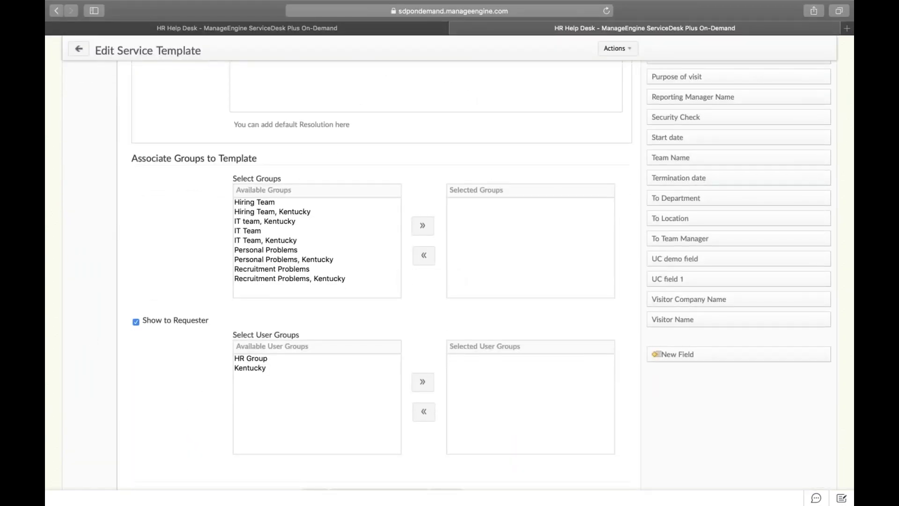
pyautogui.scroll(15, 450, 276)
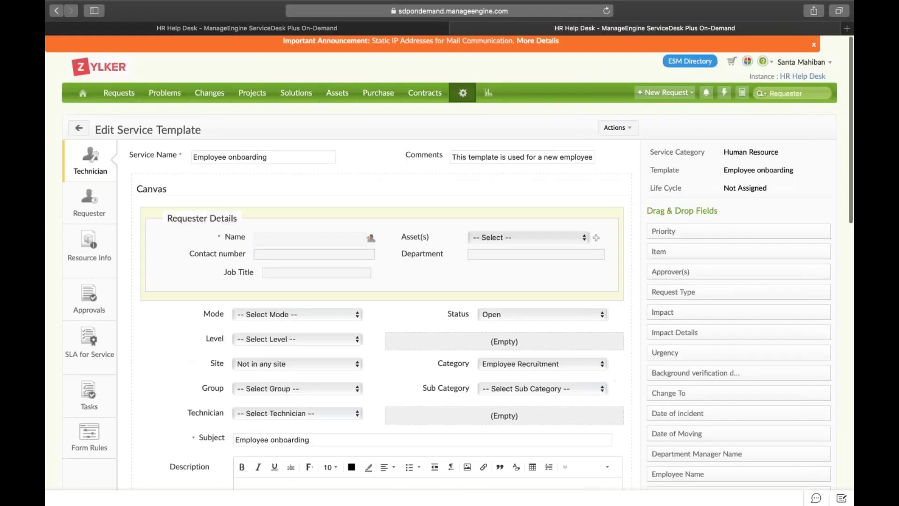
# Save the onboarding template's layout changes while switching to its resource information.
pyautogui.scroll(-1, 449, 276)
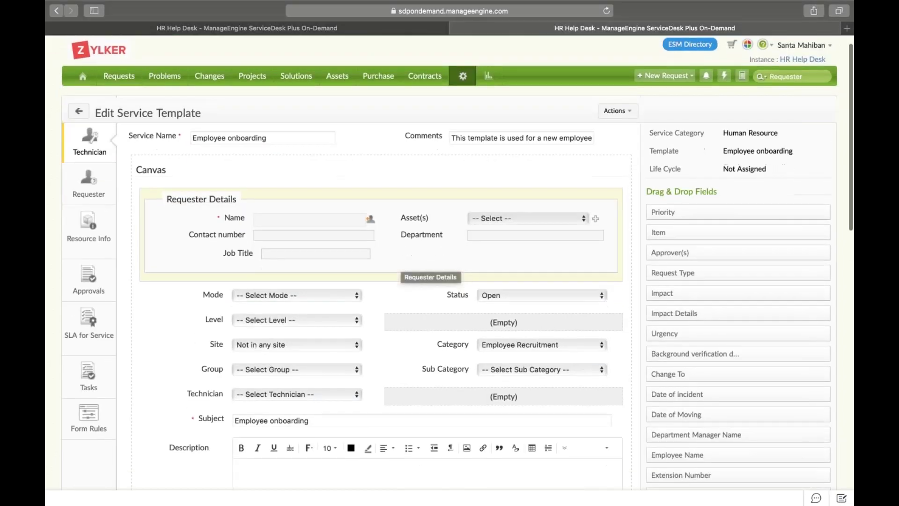
pyautogui.scroll(-1, 449, 276)
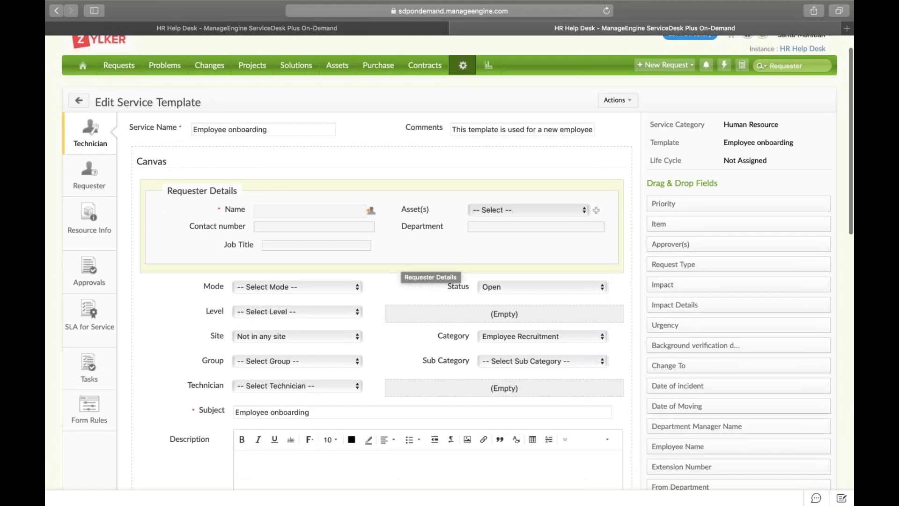
pyautogui.scroll(-1, 450, 277)
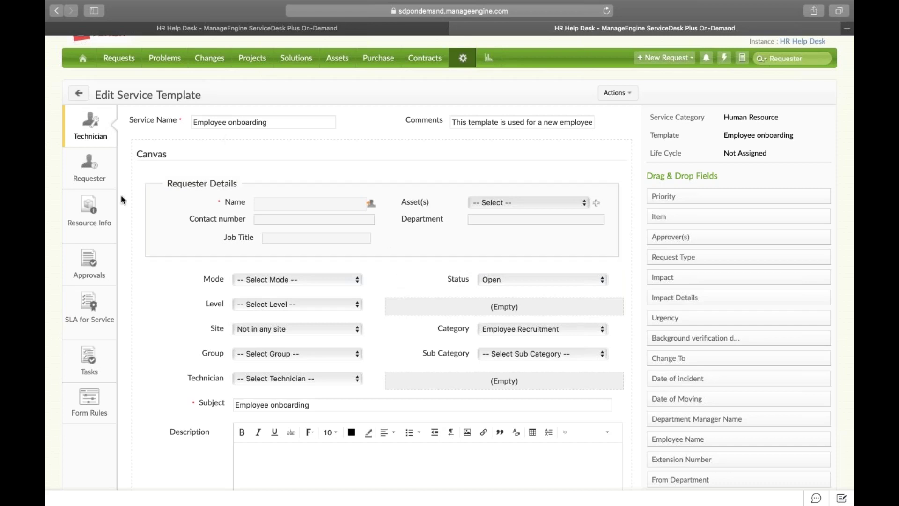
pyautogui.click(96, 211)
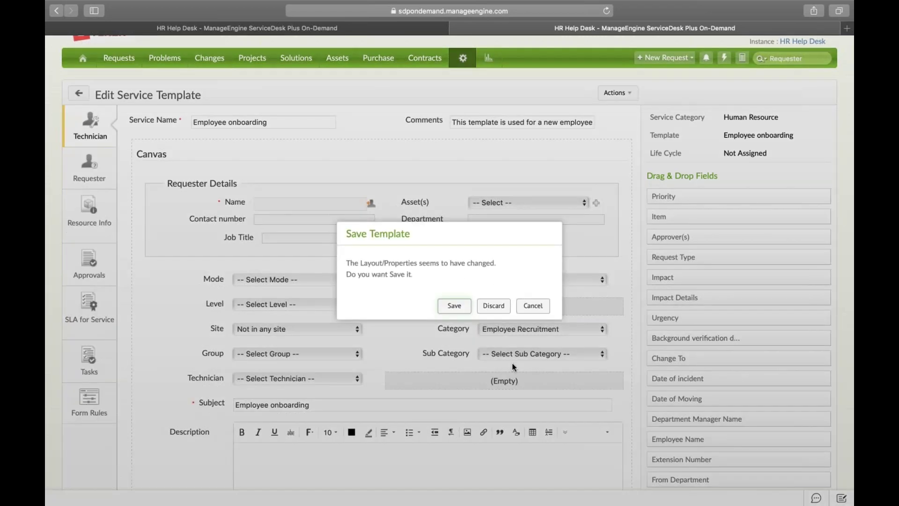
pyautogui.click(454, 306)
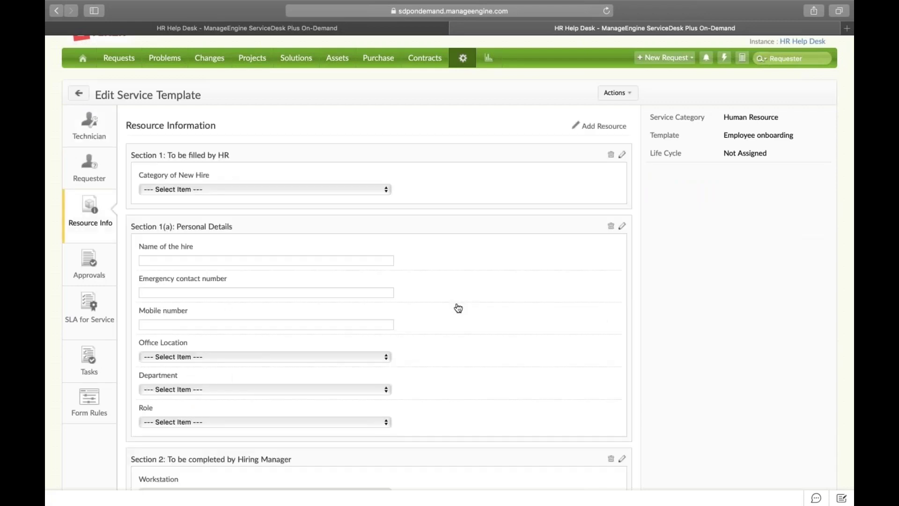
# Examine the template's resource sections for HR, the hire's personal details and the hiring manager.
pyautogui.scroll(-2, 459, 308)
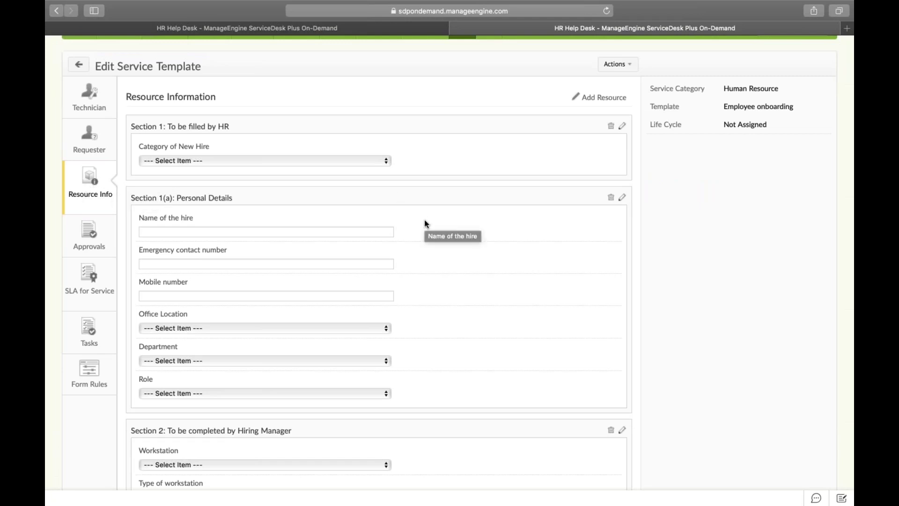
pyautogui.scroll(-2, 426, 223)
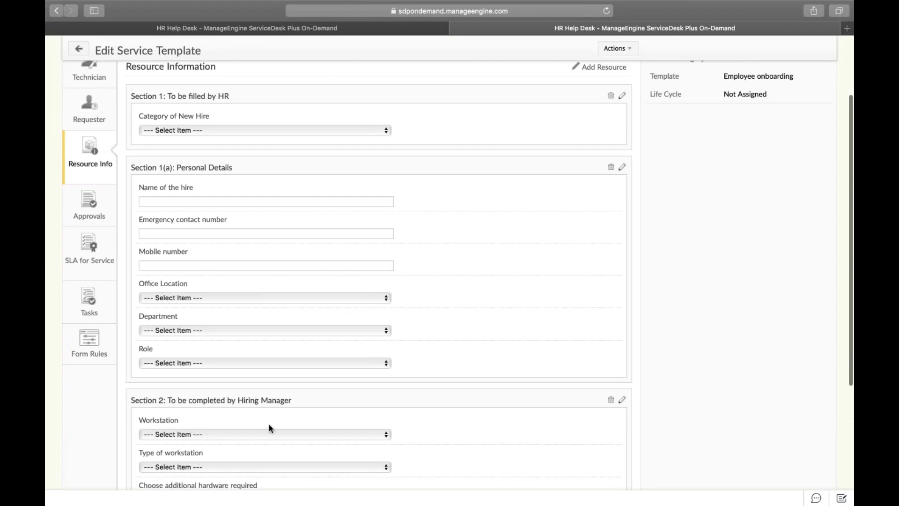
pyautogui.scroll(-5, 268, 424)
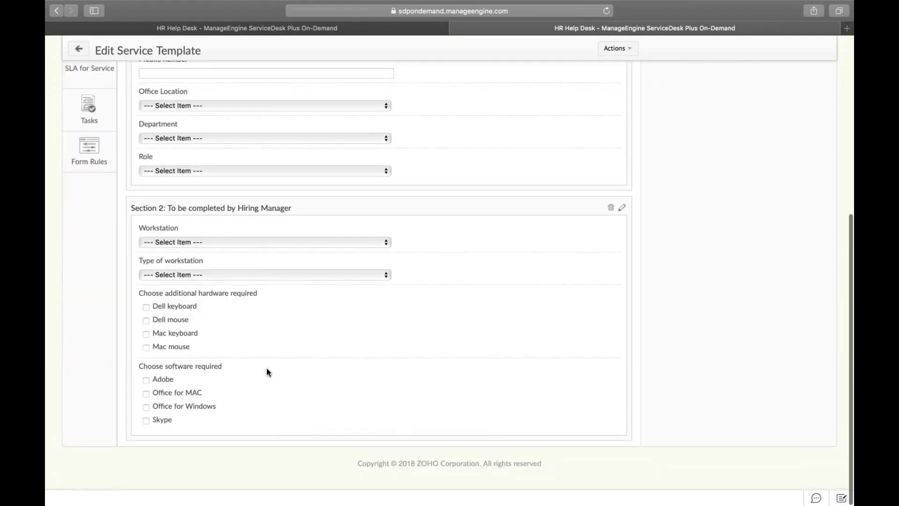
pyautogui.scroll(7, 271, 389)
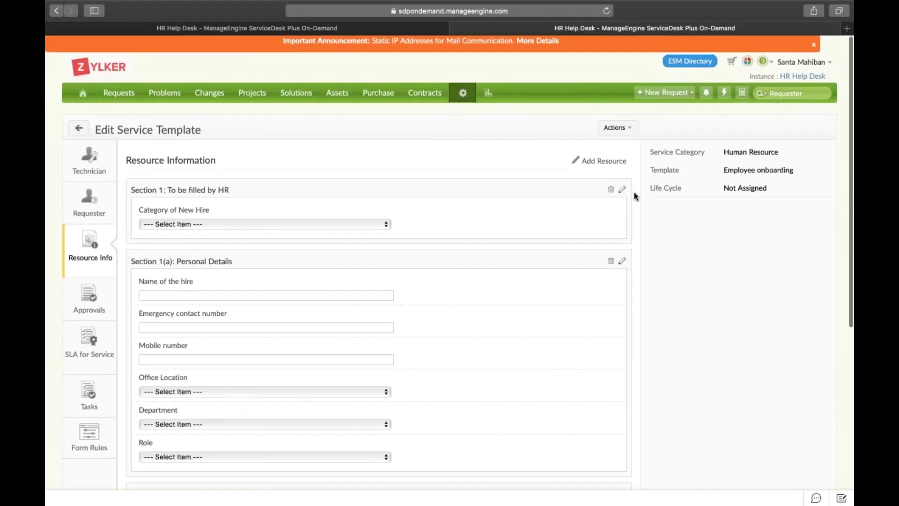
# Start a new resource titled Finacials and look through the existing questions that can be reused in it.
pyautogui.click(602, 162)
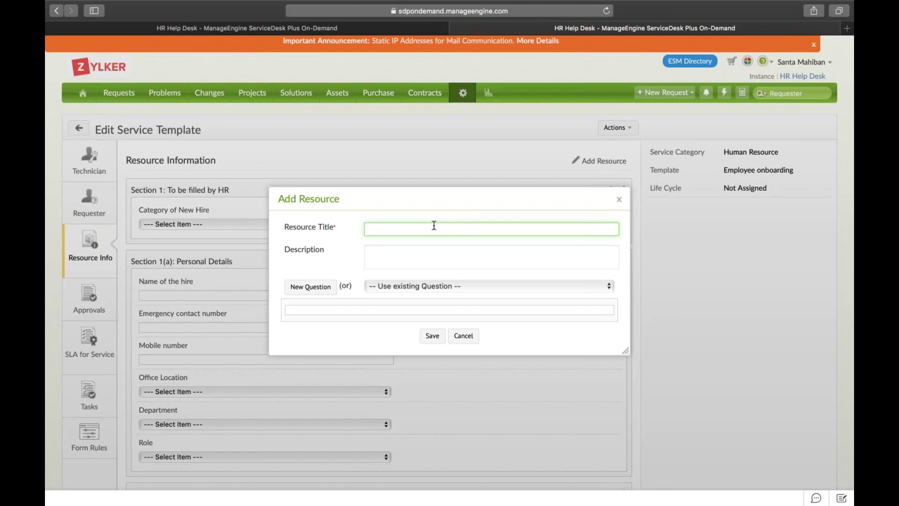
pyautogui.write('Finacials')
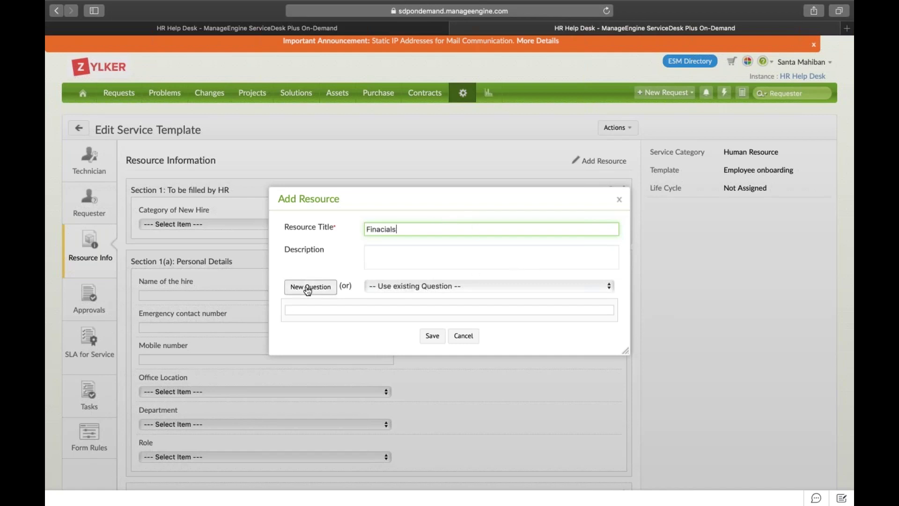
pyautogui.click(417, 283)
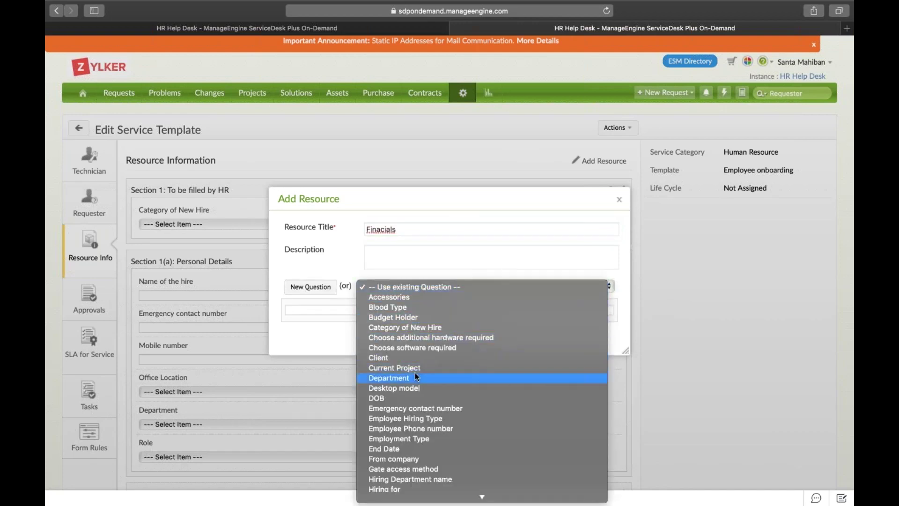
pyautogui.scroll(-5, 416, 377)
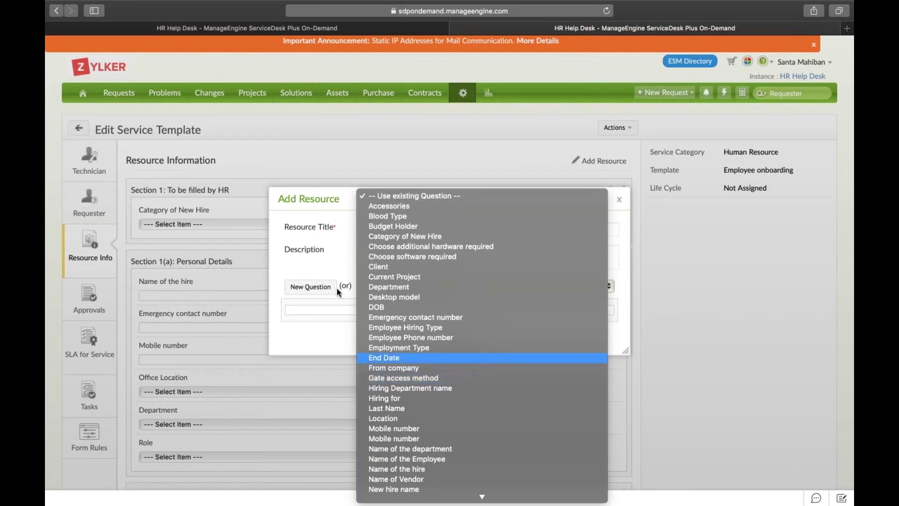
pyautogui.click(320, 290)
# Start a new question for the resource, check the available question types, and discard the resource without saving.
pyautogui.click(319, 292)
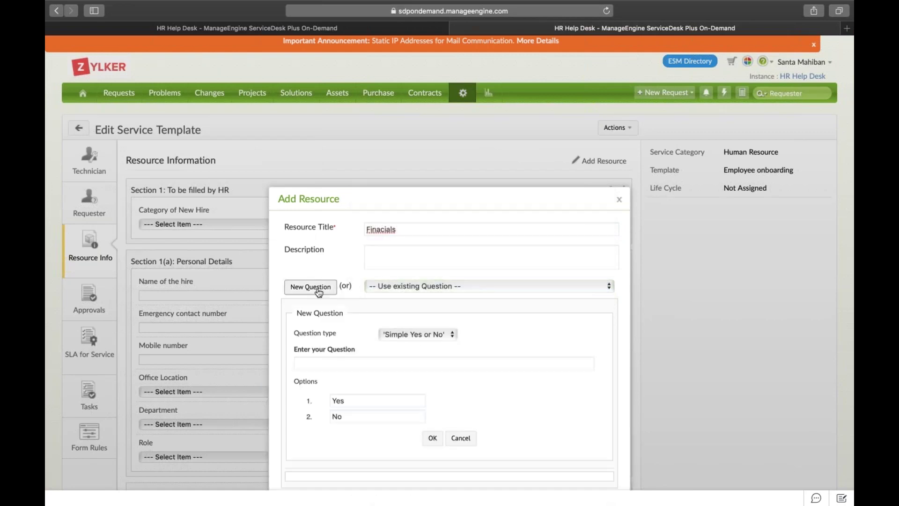
pyautogui.scroll(-2, 393, 329)
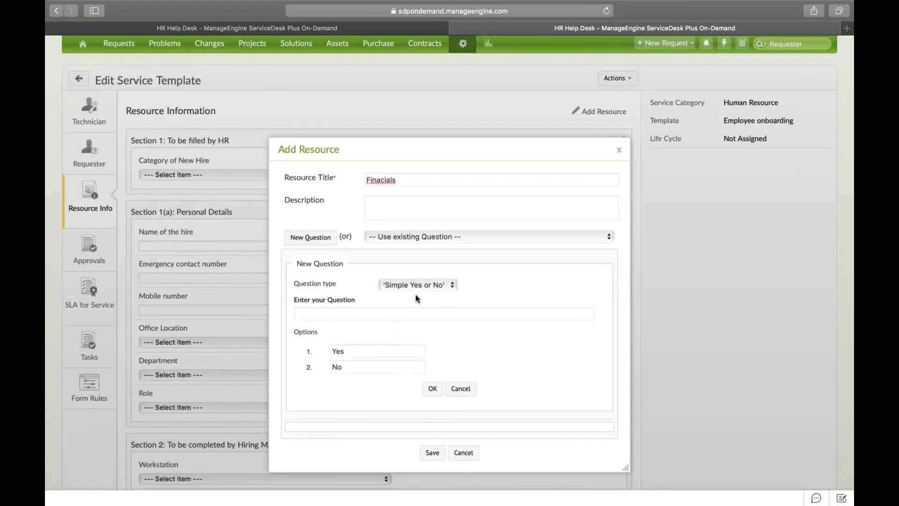
pyautogui.click(424, 287)
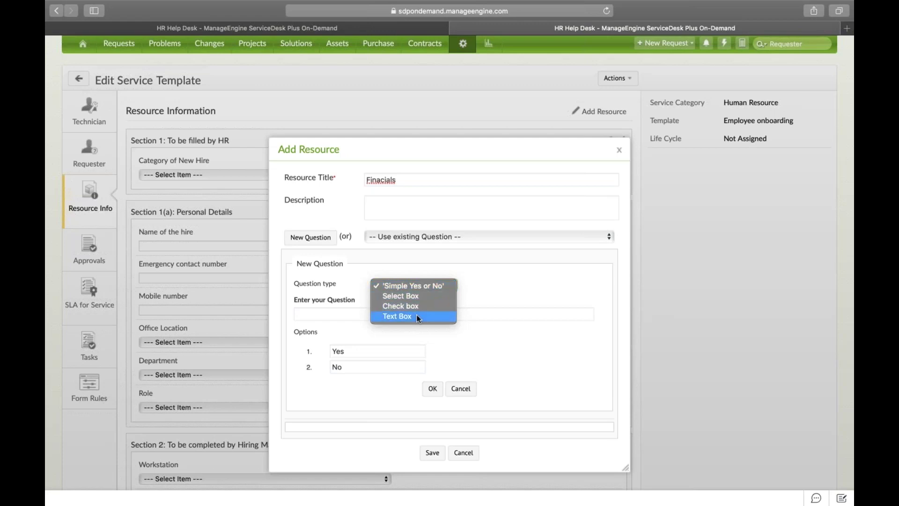
pyautogui.click(465, 334)
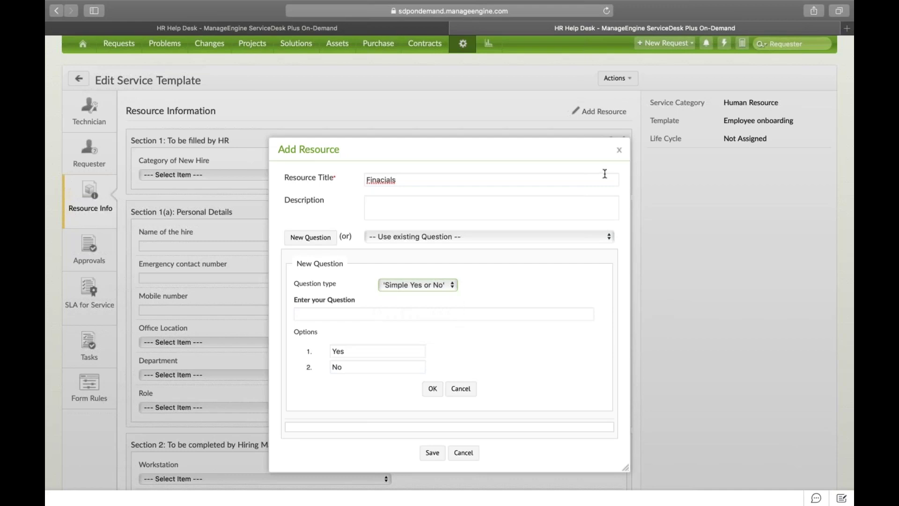
pyautogui.click(619, 151)
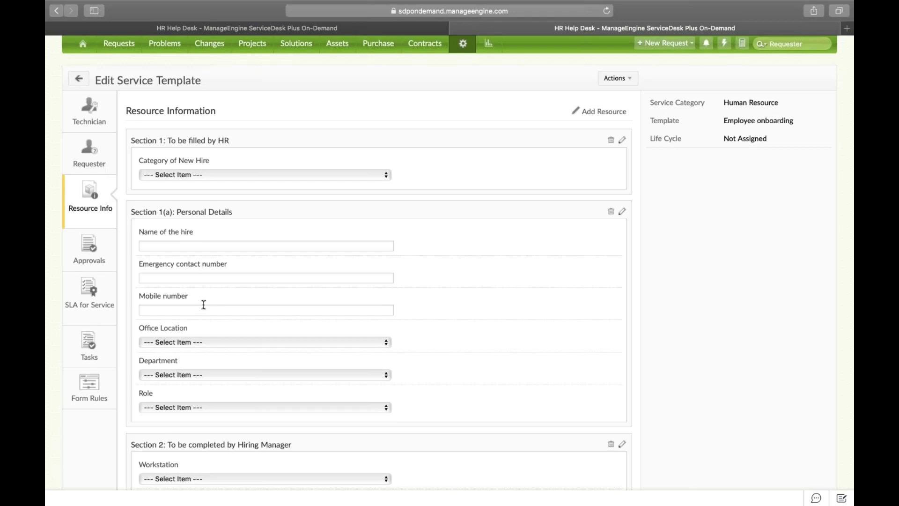
# Start configuring the onboarding template's approvals and add a second approval stage.
pyautogui.click(91, 250)
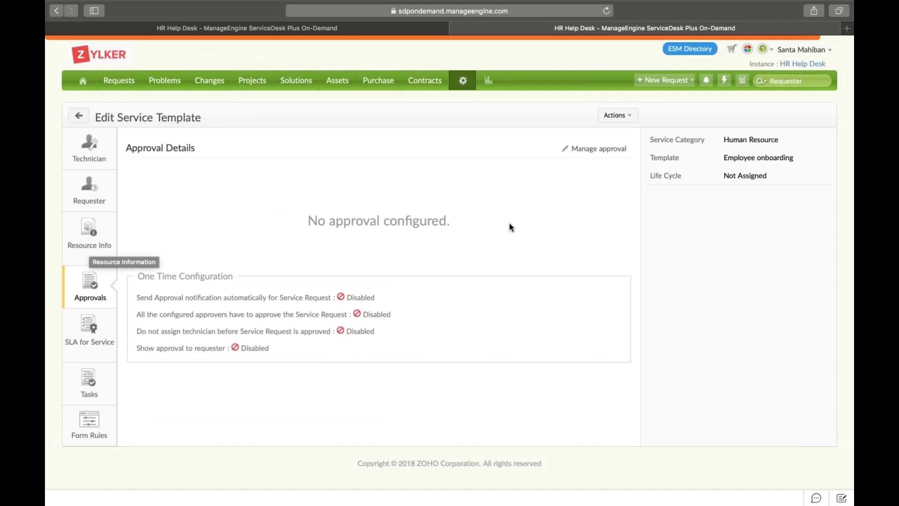
pyautogui.click(627, 118)
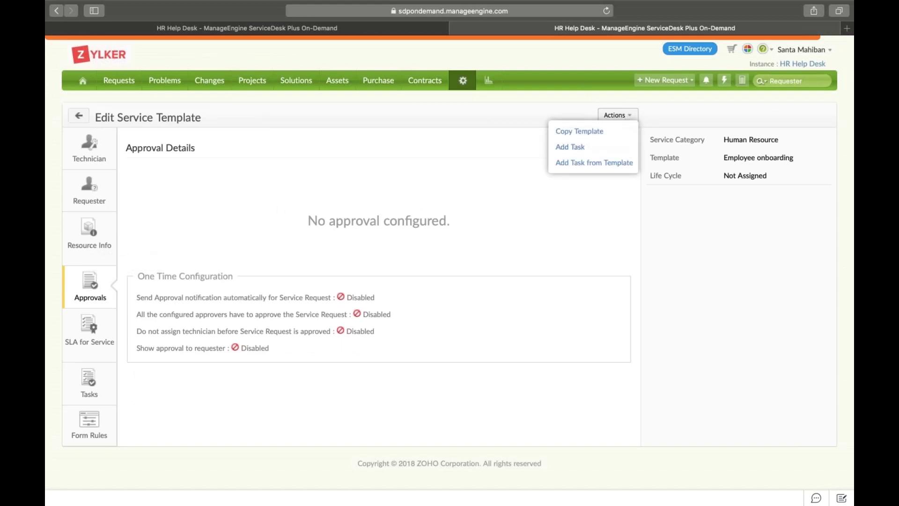
pyautogui.click(610, 164)
pyautogui.click(599, 150)
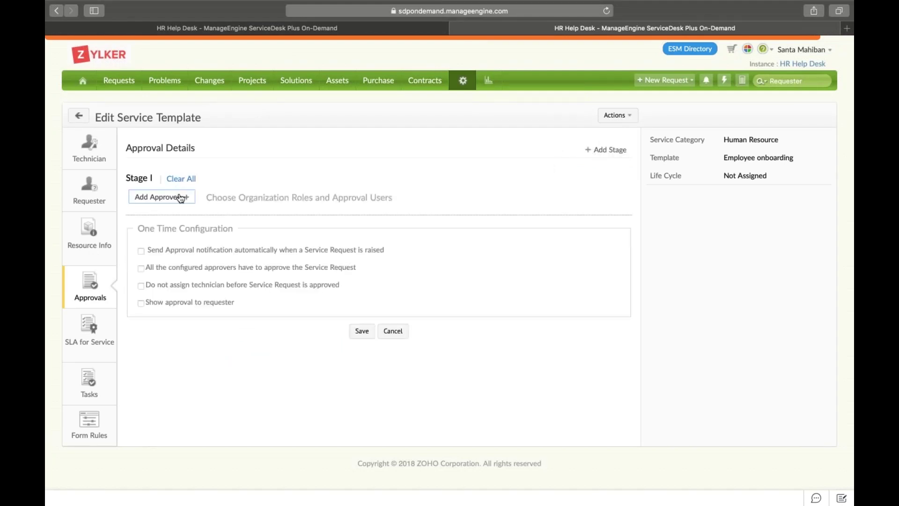
pyautogui.click(602, 150)
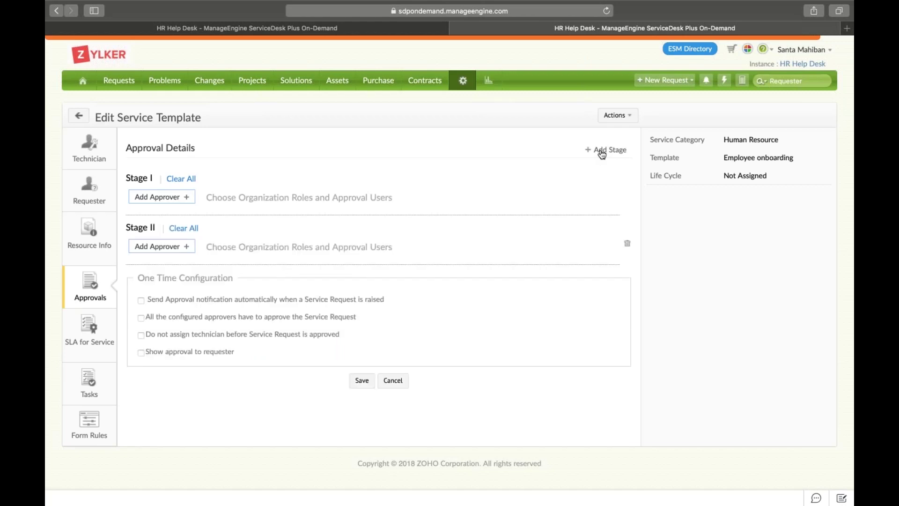
# Examine the organization roles that can be chosen as Stage I approvers.
pyautogui.click(183, 201)
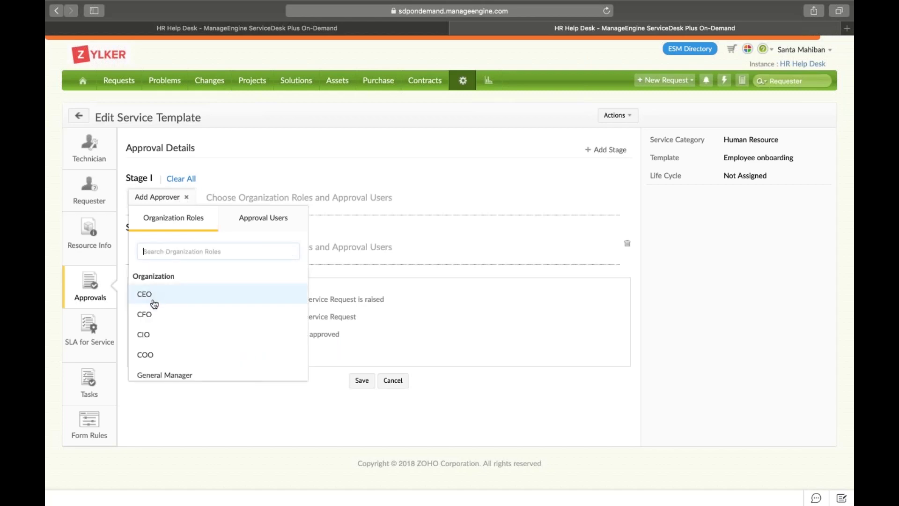
pyautogui.scroll(-3, 155, 304)
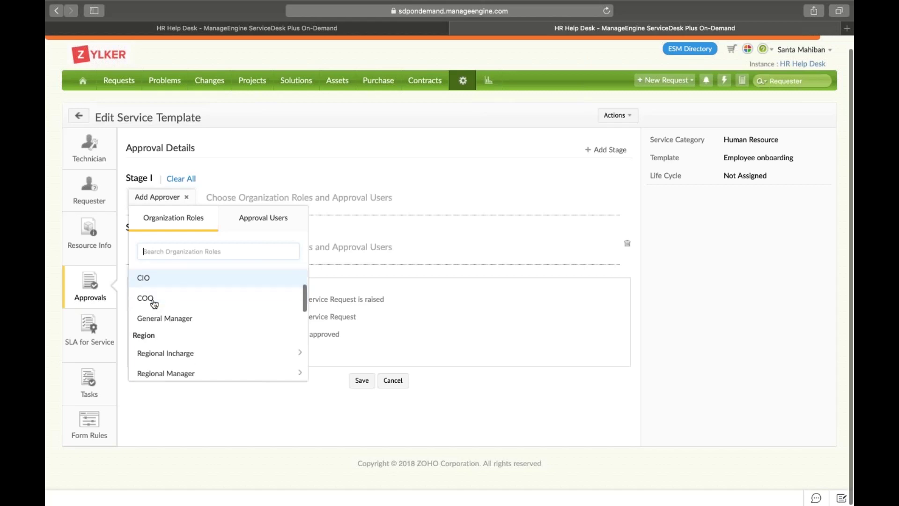
pyautogui.scroll(-1, 155, 304)
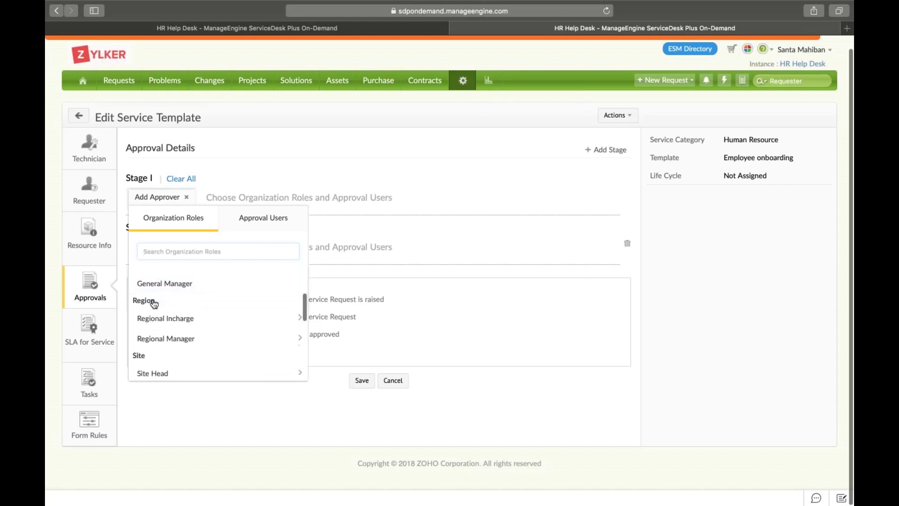
pyautogui.scroll(3, 154, 305)
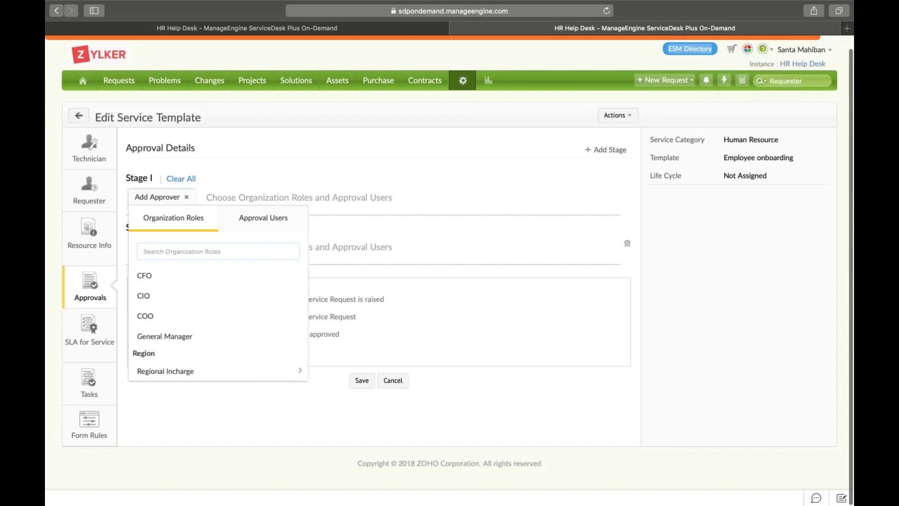
# Open the ESM Directory in a separate browser tab, view the organization details, and return to the template's approvals.
pyautogui.rightClick(704, 53)
pyautogui.click(739, 52)
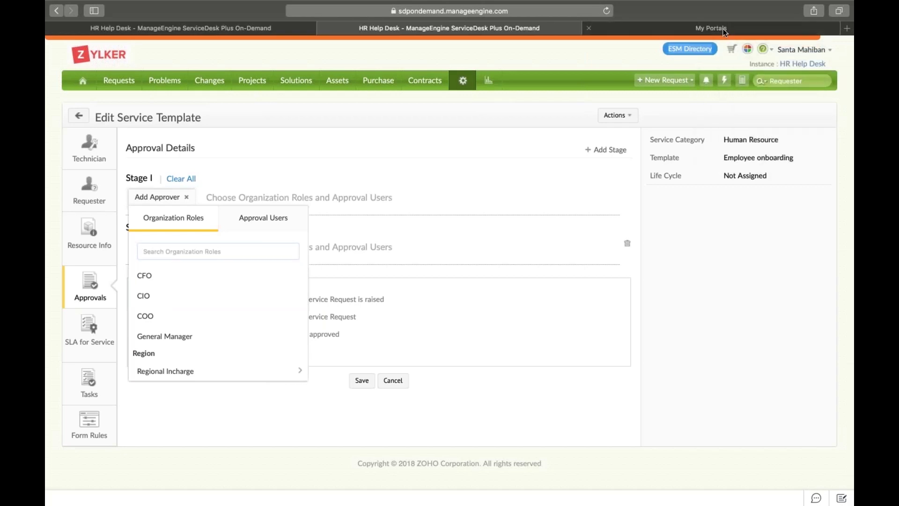
pyautogui.click(722, 29)
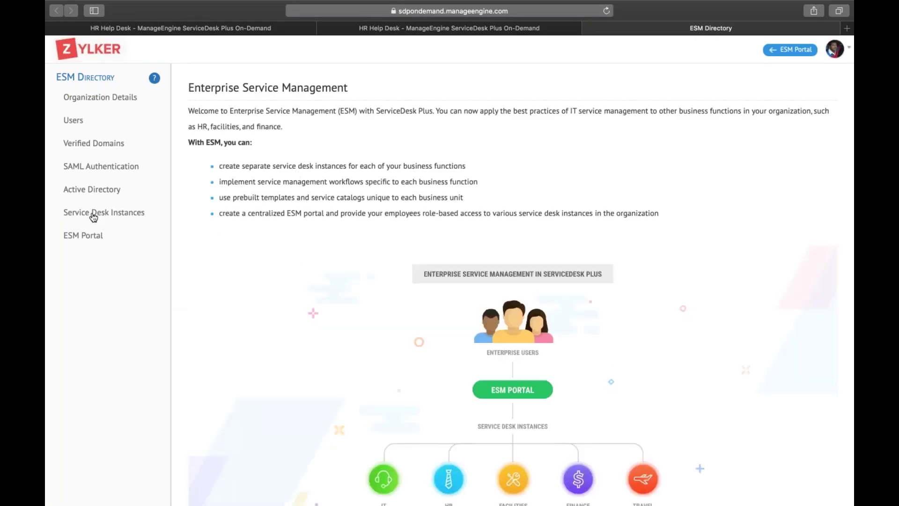
pyautogui.click(88, 102)
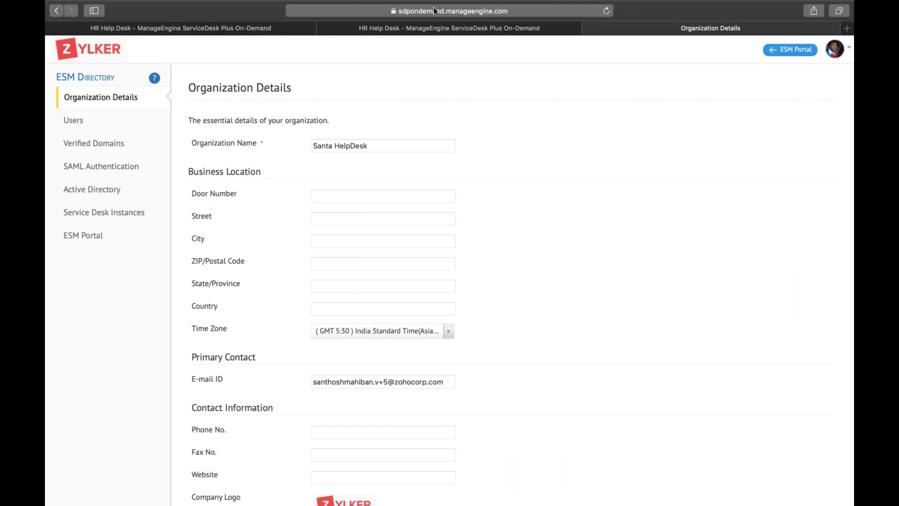
pyautogui.click(432, 29)
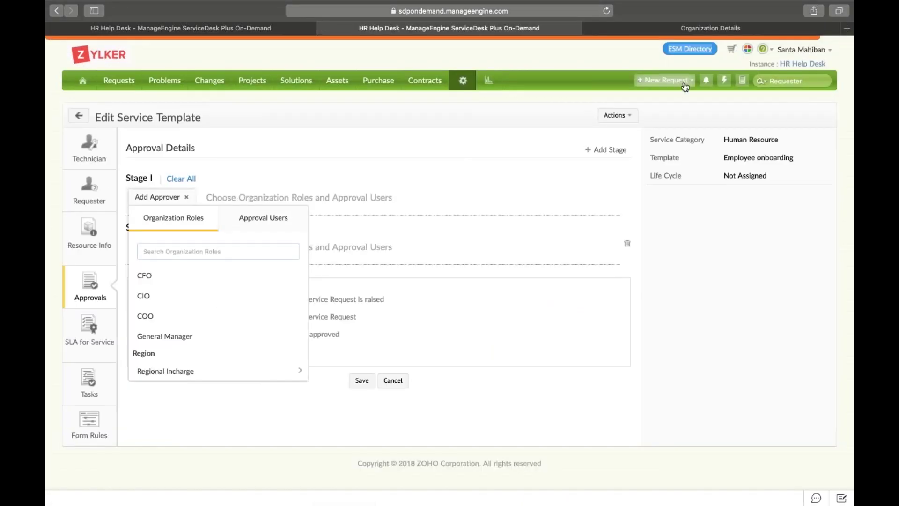
# Open Setup in a separate browser tab, search it for "org", and examine the site-level roles under Organization Roles.
pyautogui.rightClick(462, 84)
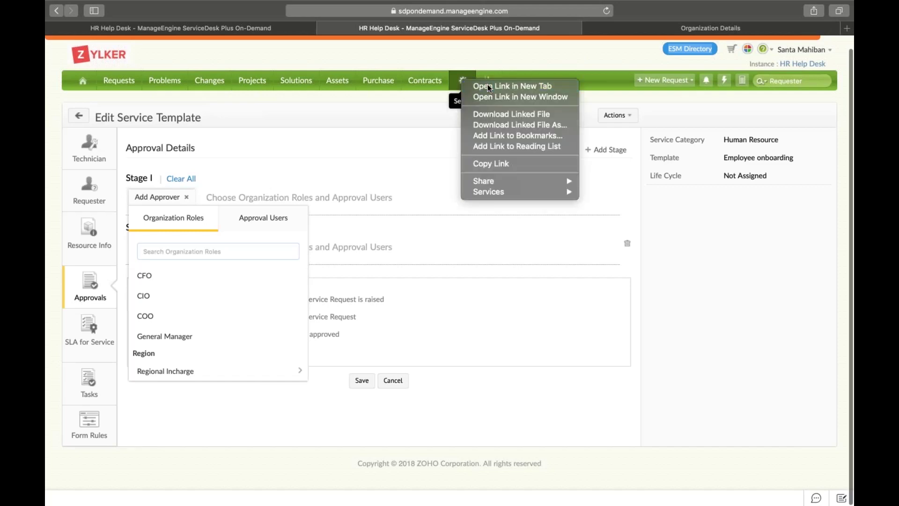
pyautogui.click(488, 84)
pyautogui.click(693, 28)
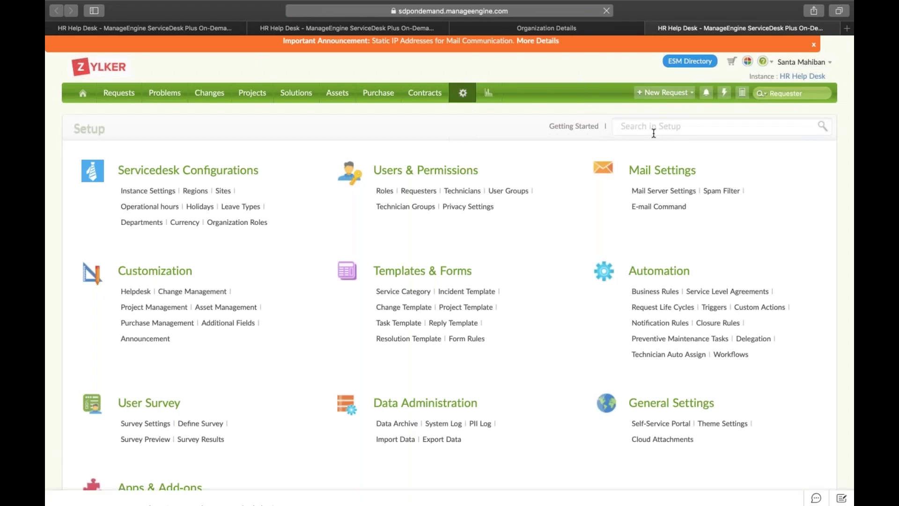
pyautogui.click(653, 133)
pyautogui.write('org')
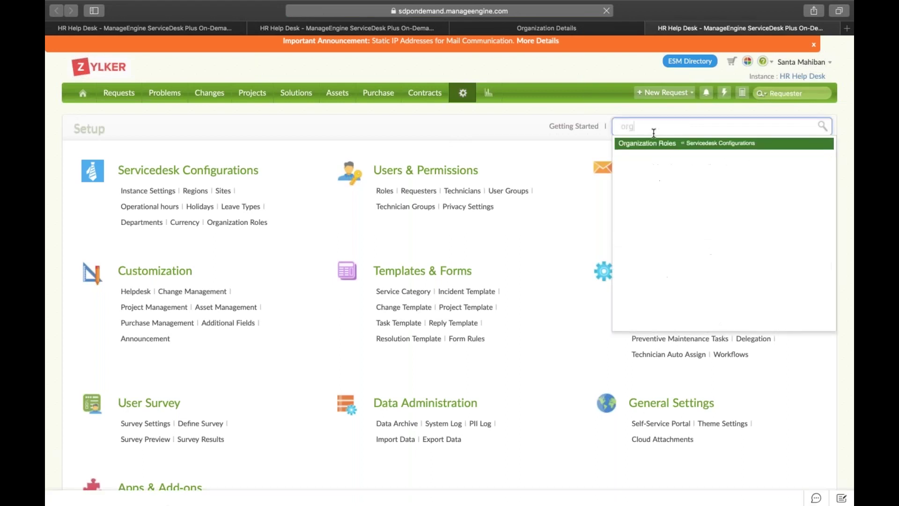
pyautogui.click(671, 147)
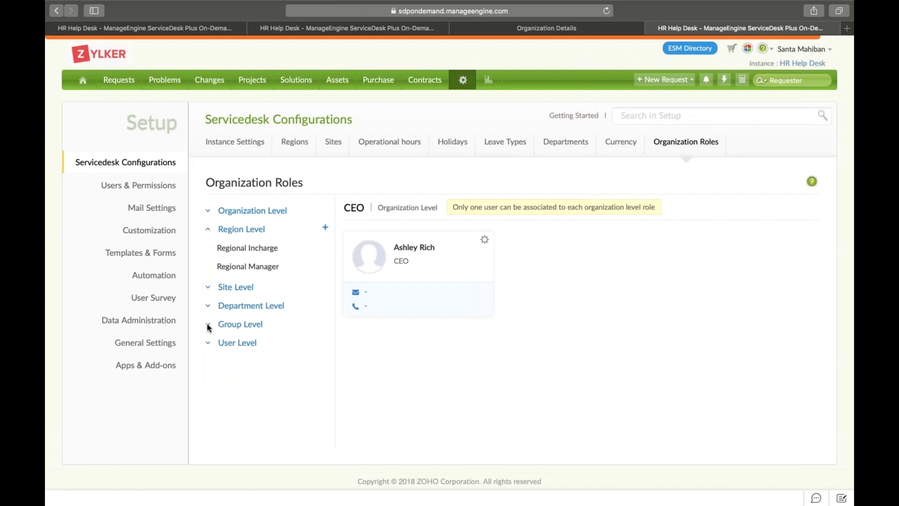
pyautogui.click(207, 287)
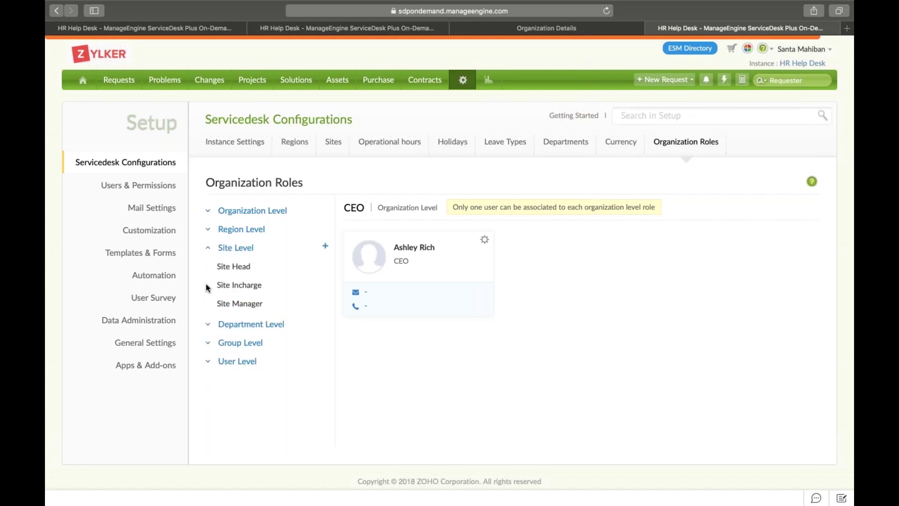
# Examine the department-level and organization-level roles, close the Organization Details page, and return to the onboarding template's approvals.
pyautogui.click(207, 324)
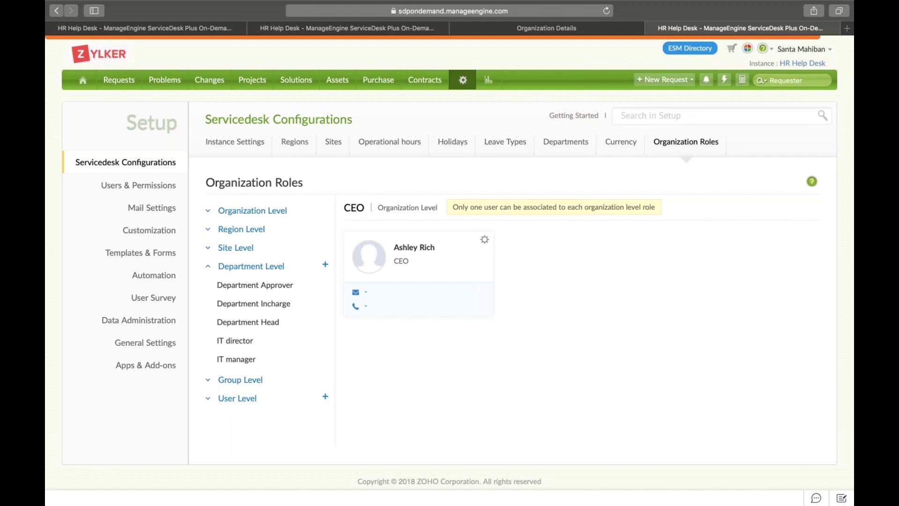
pyautogui.click(207, 211)
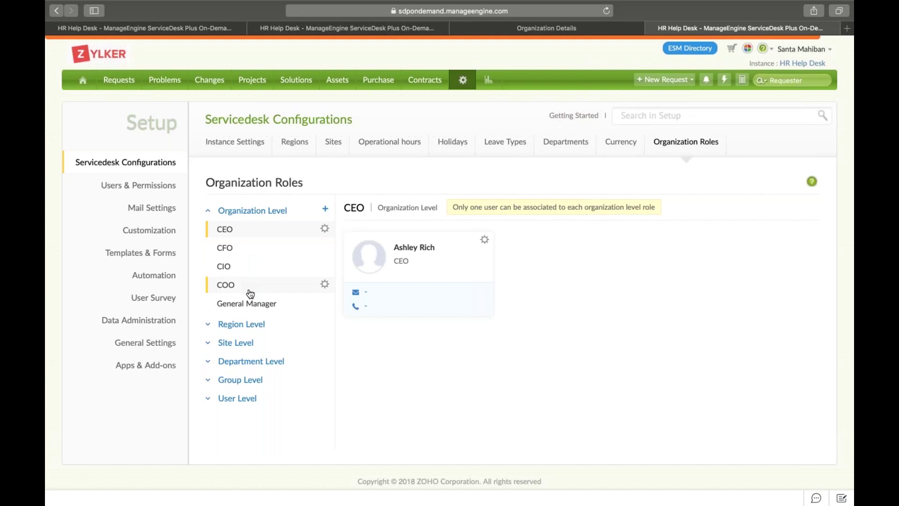
pyautogui.click(560, 29)
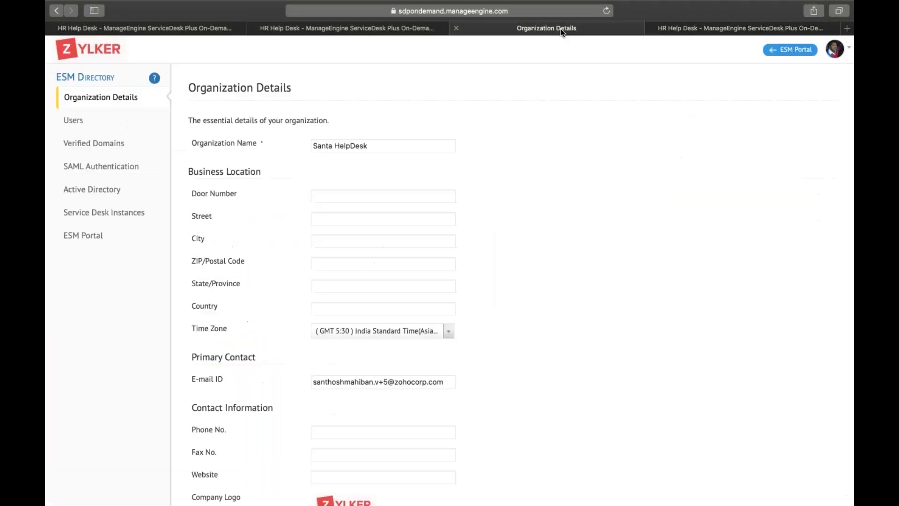
pyautogui.click(454, 29)
pyautogui.click(341, 27)
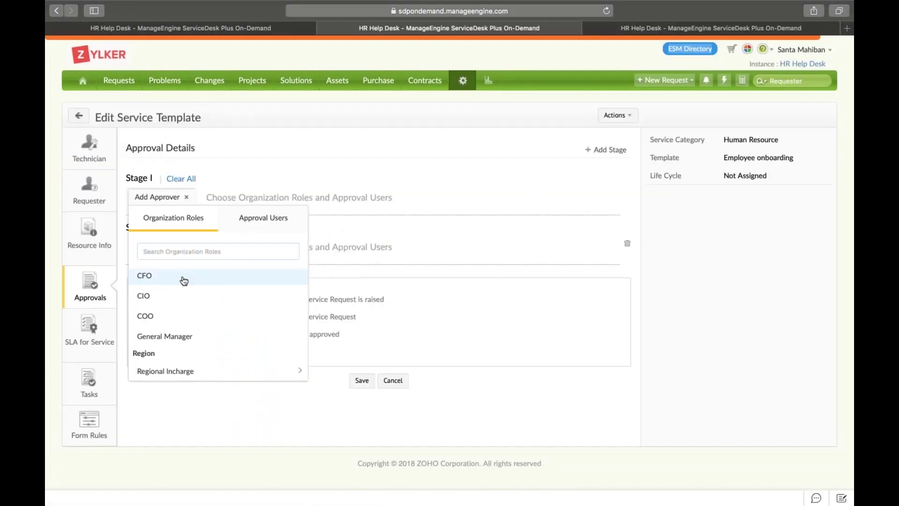
# Add the Regional Incharge of the Request as Stage I approver and enable automatic approval notification when a Service Request is raised.
pyautogui.scroll(-3, 184, 333)
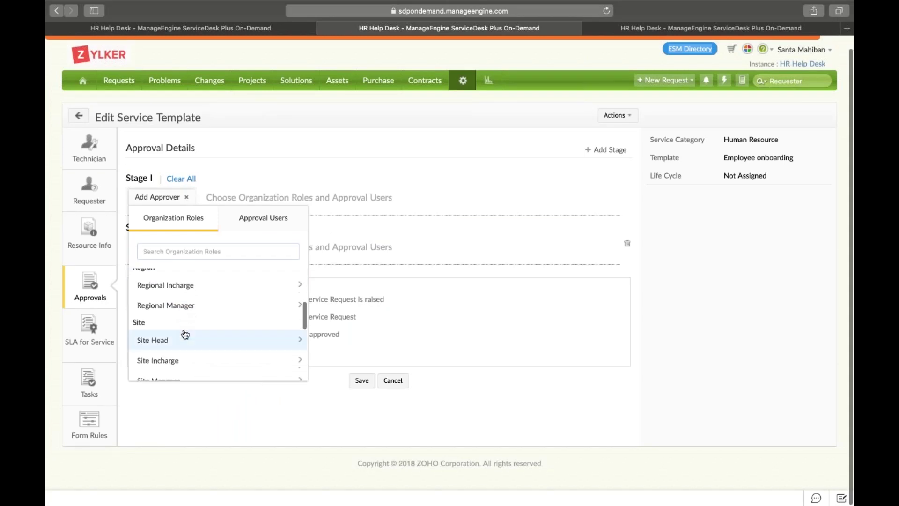
pyautogui.scroll(-2, 177, 323)
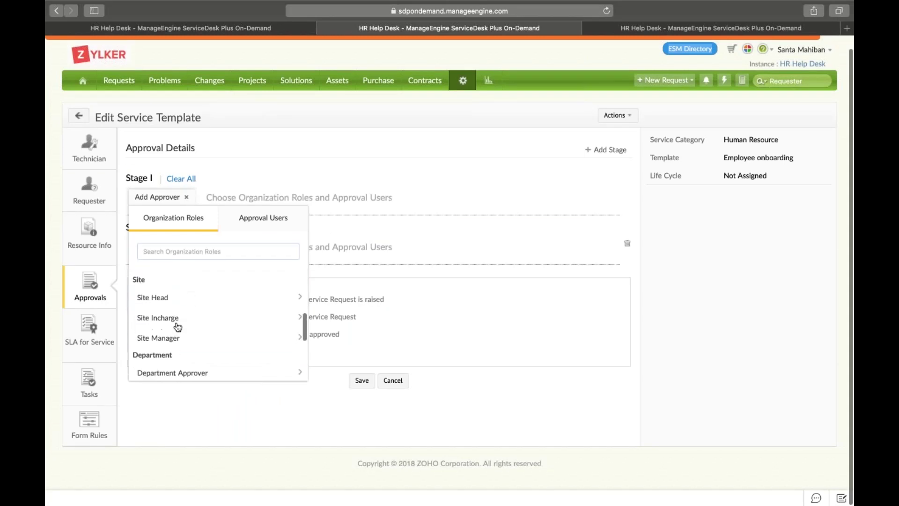
pyautogui.scroll(3, 176, 325)
pyautogui.click(202, 300)
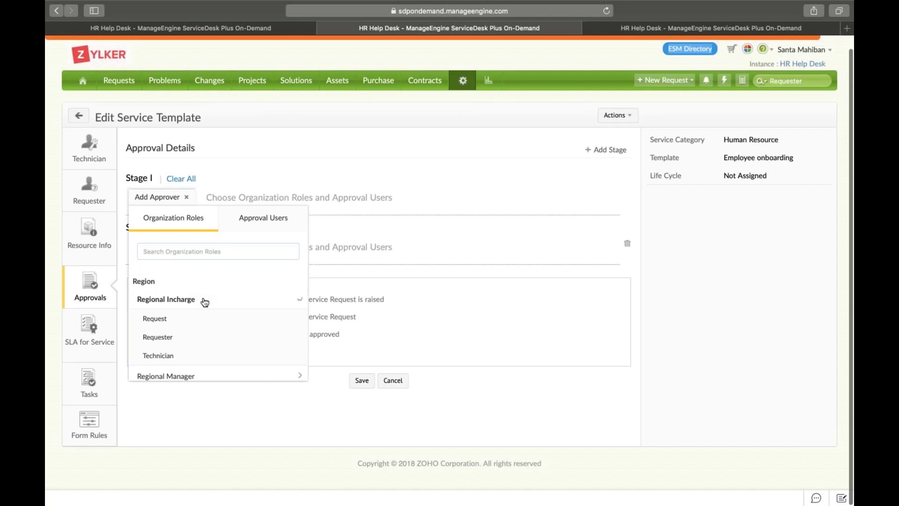
pyautogui.click(176, 322)
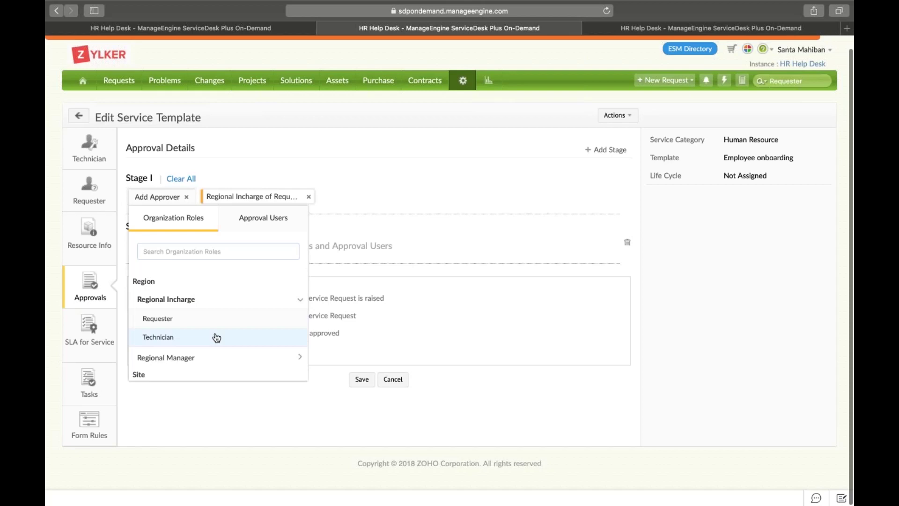
pyautogui.click(397, 181)
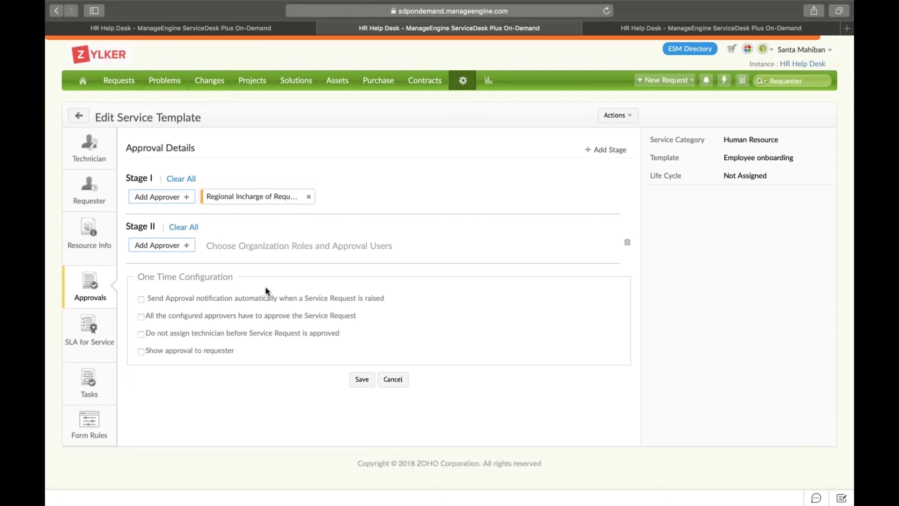
pyautogui.click(142, 300)
# Choose Onboarding SLA in the template's service SLA configuration and review its fulfilment and escalation rules.
pyautogui.click(94, 337)
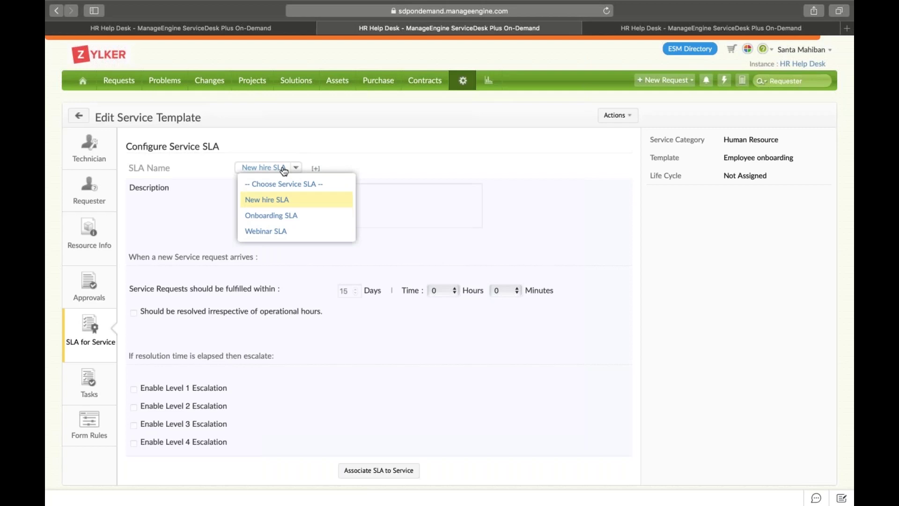
pyautogui.click(276, 217)
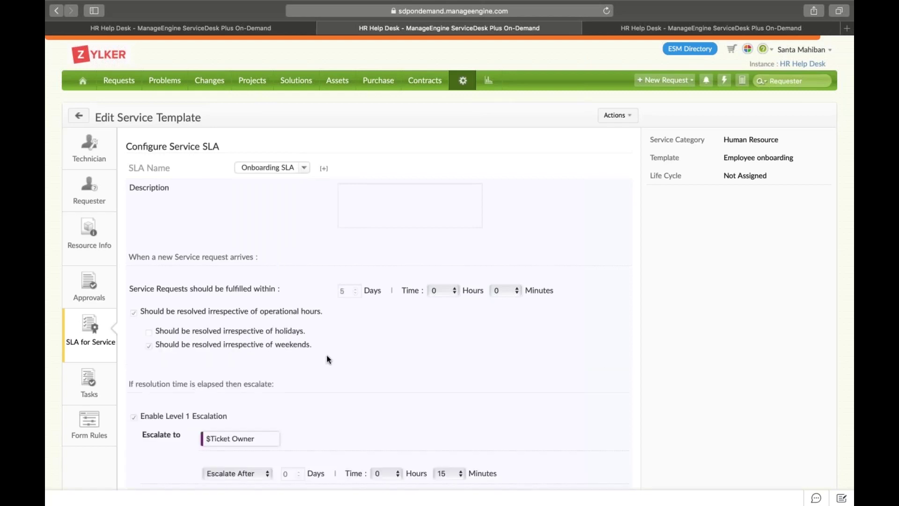
pyautogui.scroll(-4, 327, 358)
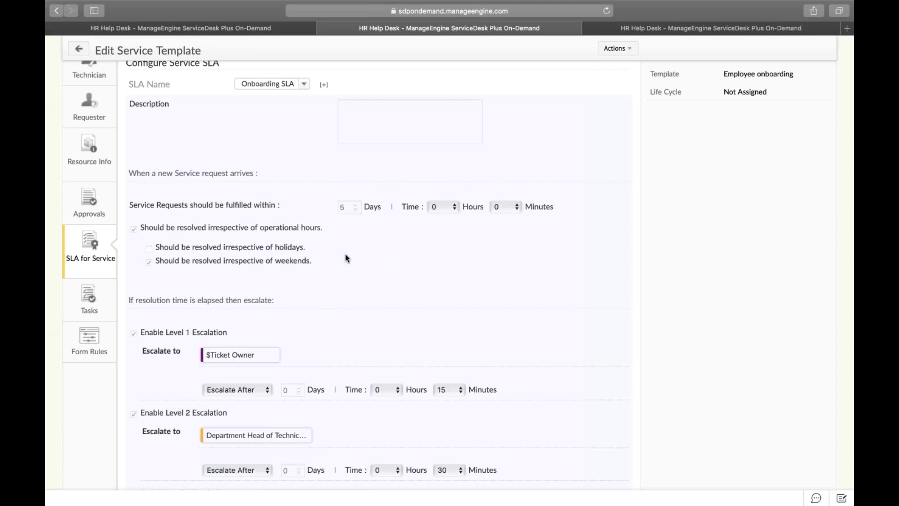
# Open the onboarding template's tasks, start adding a task, and review the task templates on offer.
pyautogui.click(97, 300)
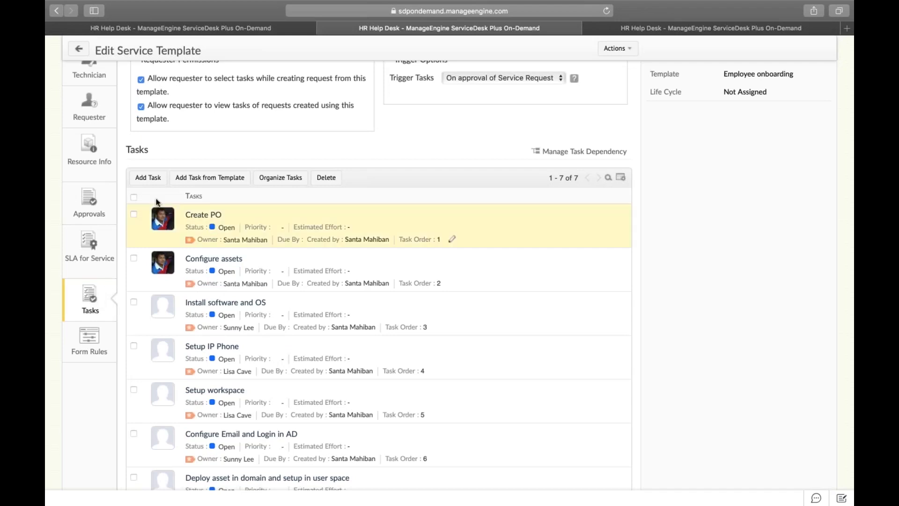
pyautogui.click(154, 181)
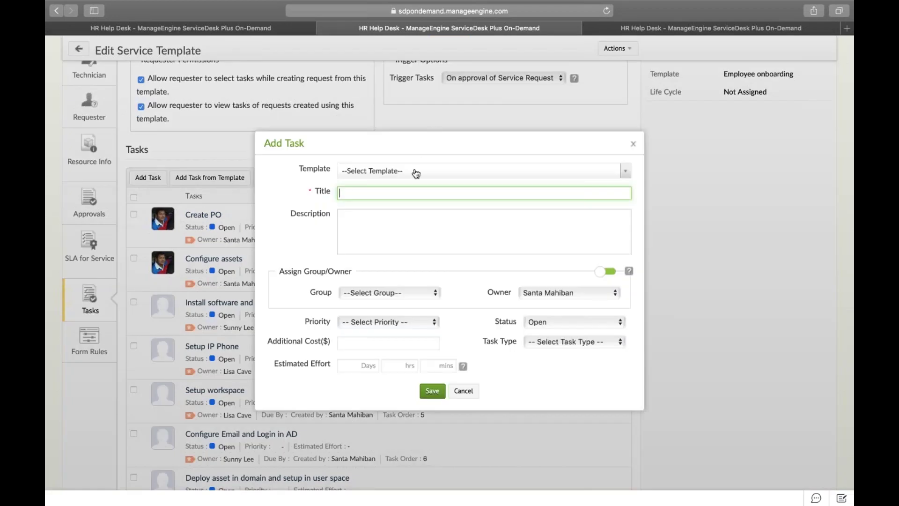
pyautogui.click(415, 174)
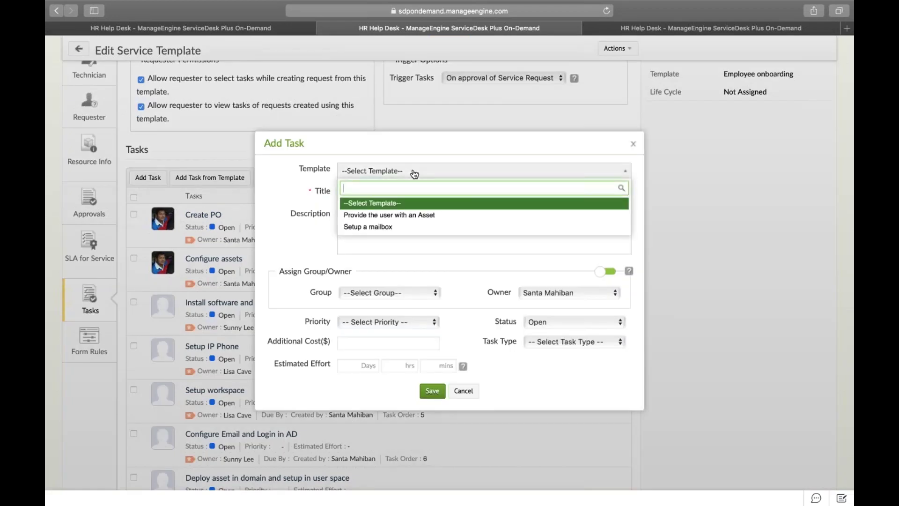
pyautogui.click(414, 173)
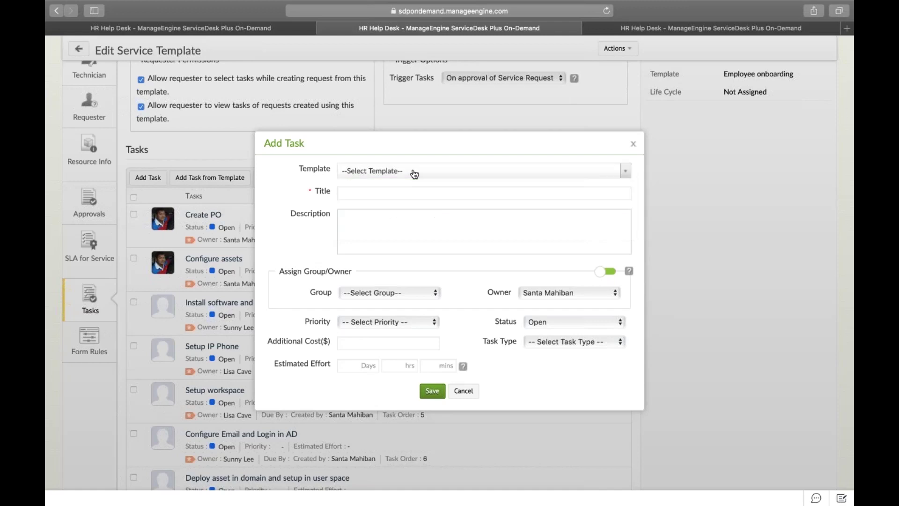
pyautogui.click(389, 191)
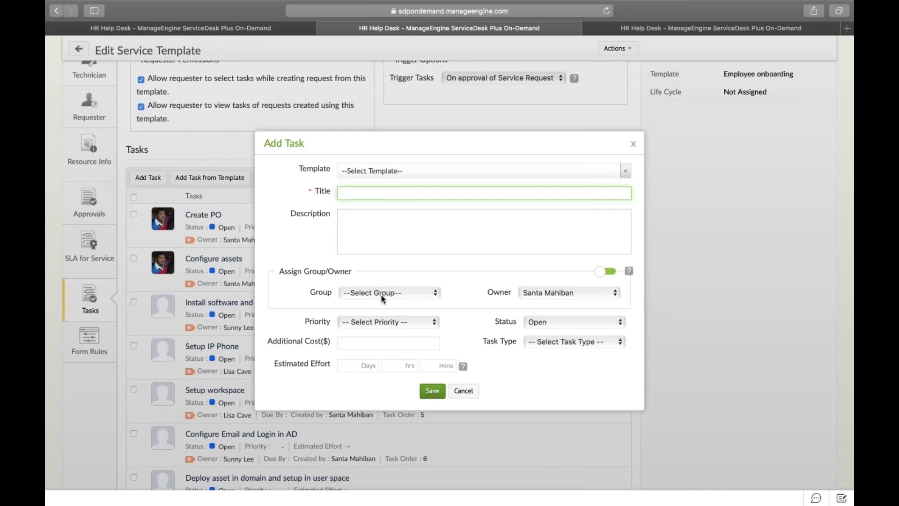
# Review the new task's owner and task type options, discard the task, and check the template's task trigger options.
pyautogui.click(545, 294)
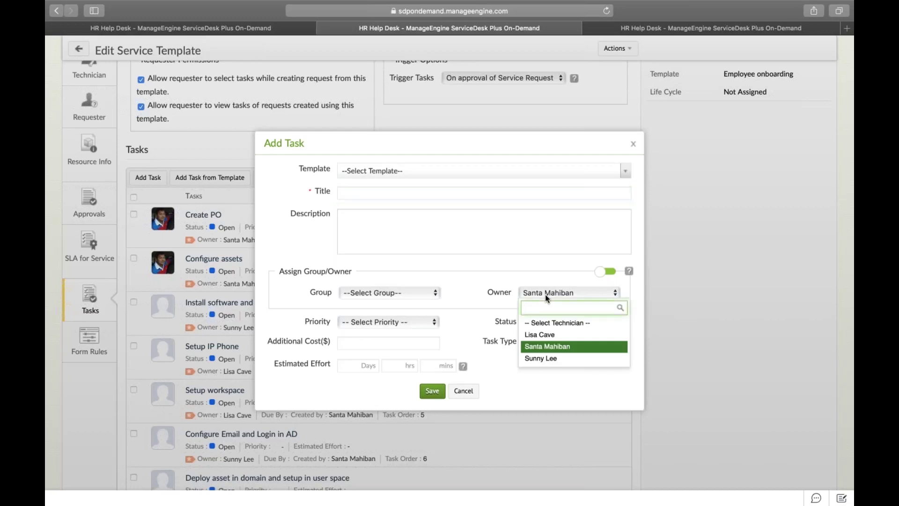
pyautogui.click(546, 340)
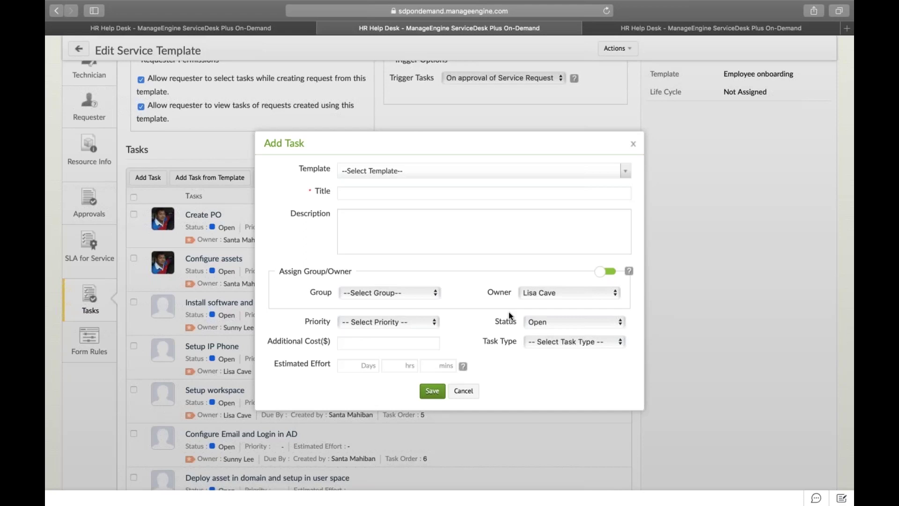
pyautogui.click(551, 346)
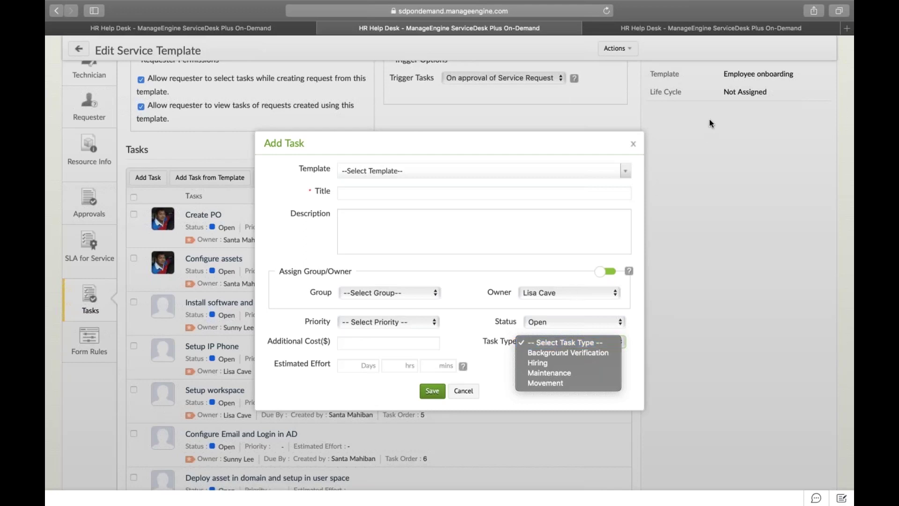
pyautogui.click(526, 176)
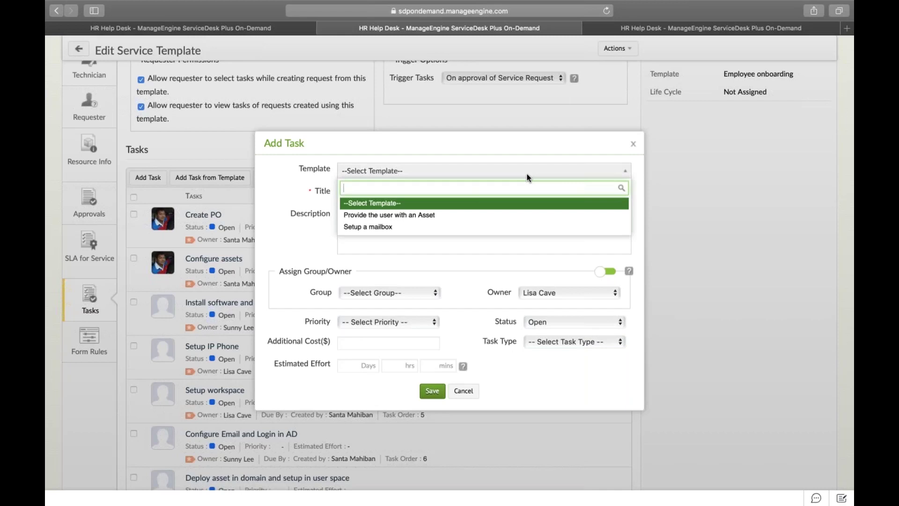
pyautogui.click(634, 145)
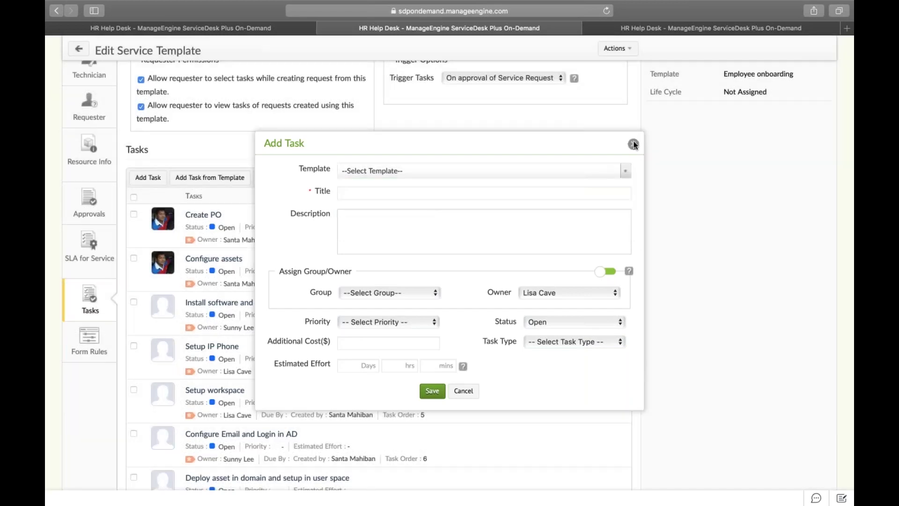
pyautogui.click(635, 145)
pyautogui.scroll(3, 465, 179)
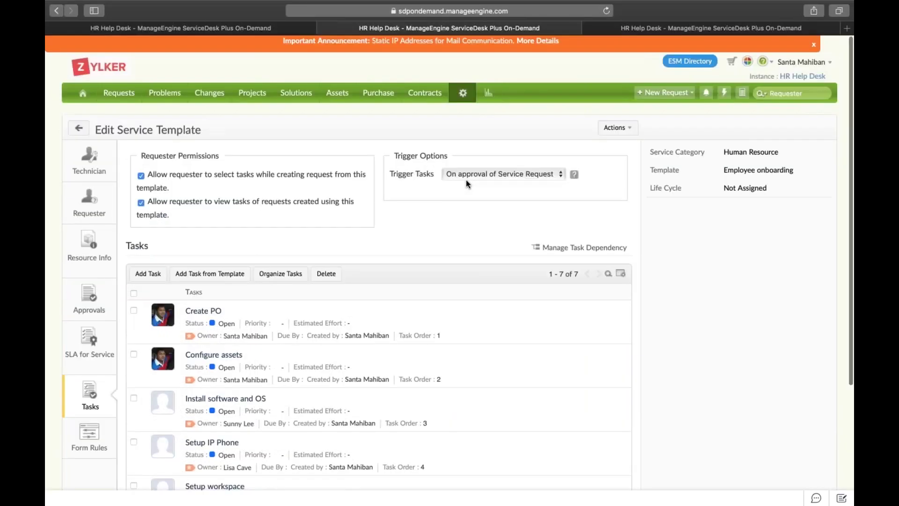
pyautogui.scroll(-1, 466, 179)
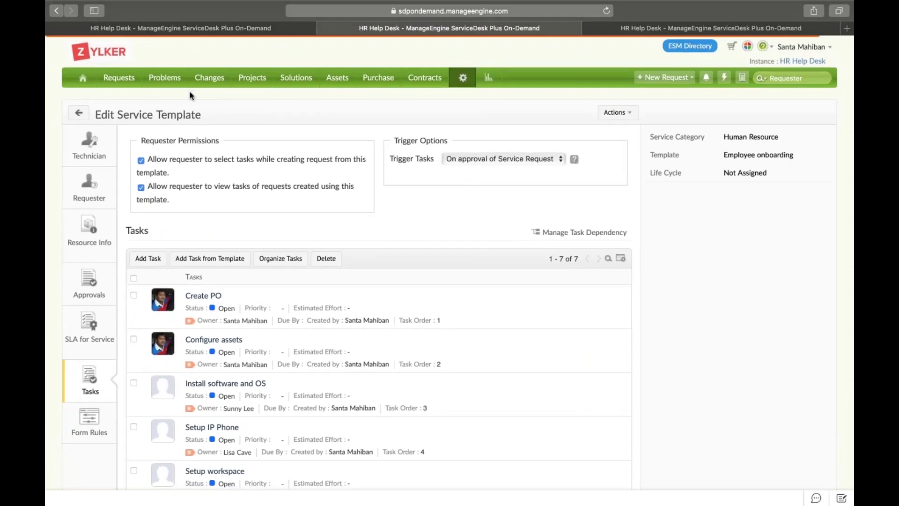
# Return to the submitted onboarding request, switch to the IT Help Desk, and view the newest Employee onboarding request there.
pyautogui.click(213, 26)
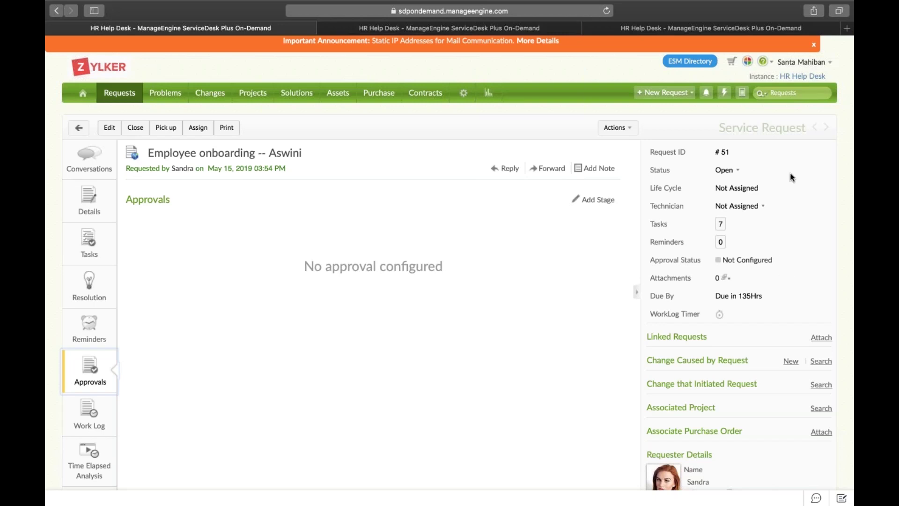
pyautogui.click(811, 66)
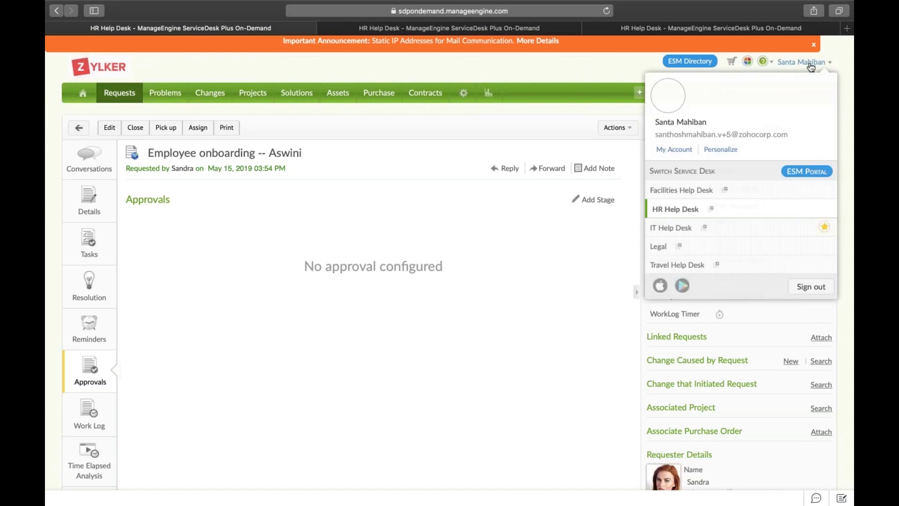
pyautogui.click(665, 234)
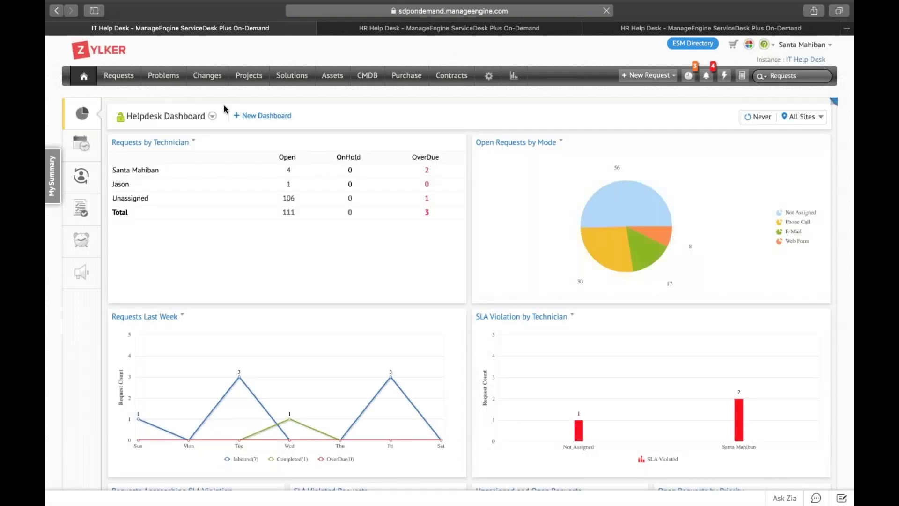
pyautogui.click(126, 80)
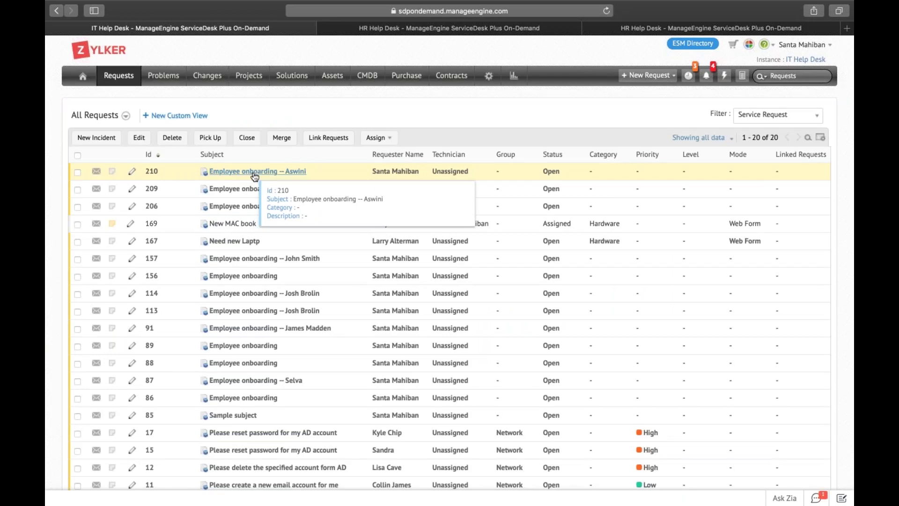
pyautogui.click(255, 173)
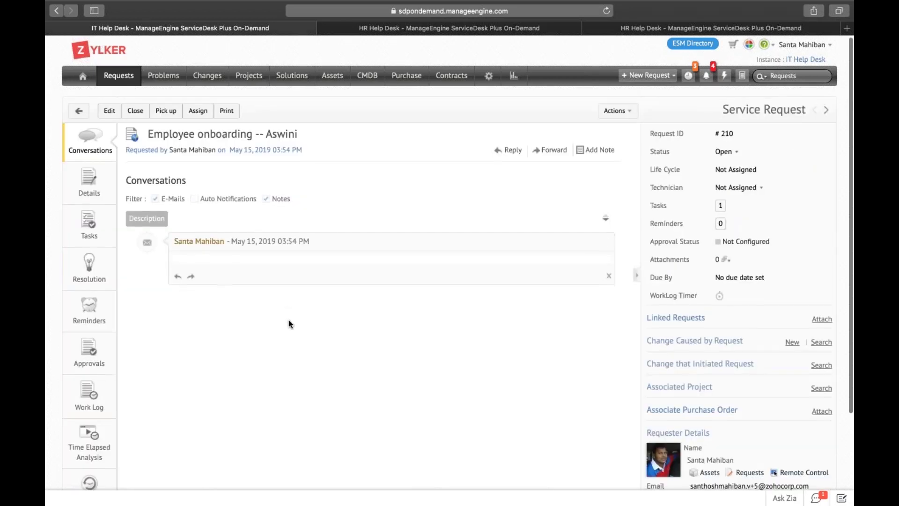
pyautogui.scroll(-1, 289, 319)
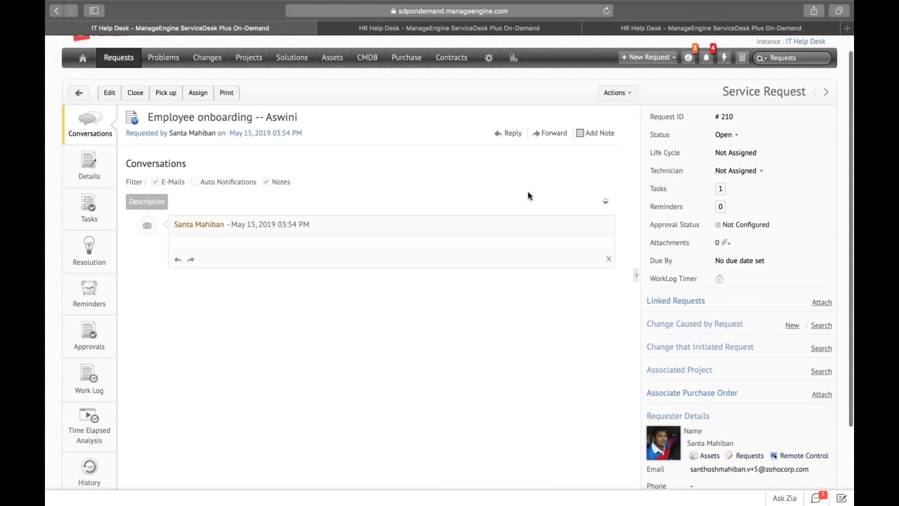
pyautogui.scroll(1, 527, 192)
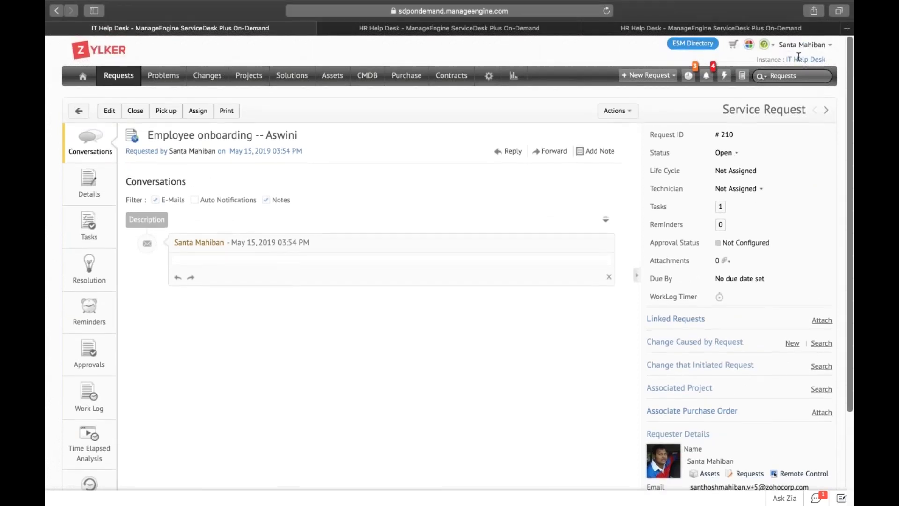
# Open the Facilities Help Desk in a separate browser tab and find the newest Employee onboarding request among its requests.
pyautogui.click(804, 46)
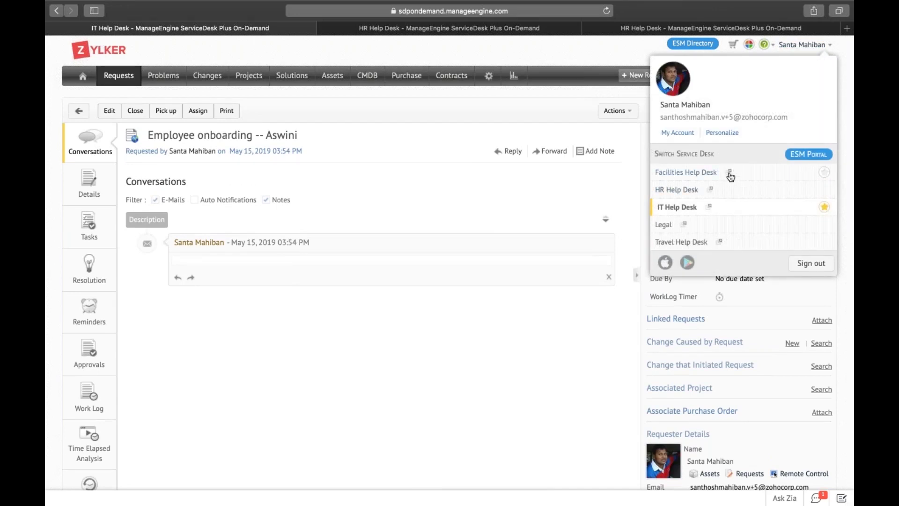
pyautogui.click(729, 174)
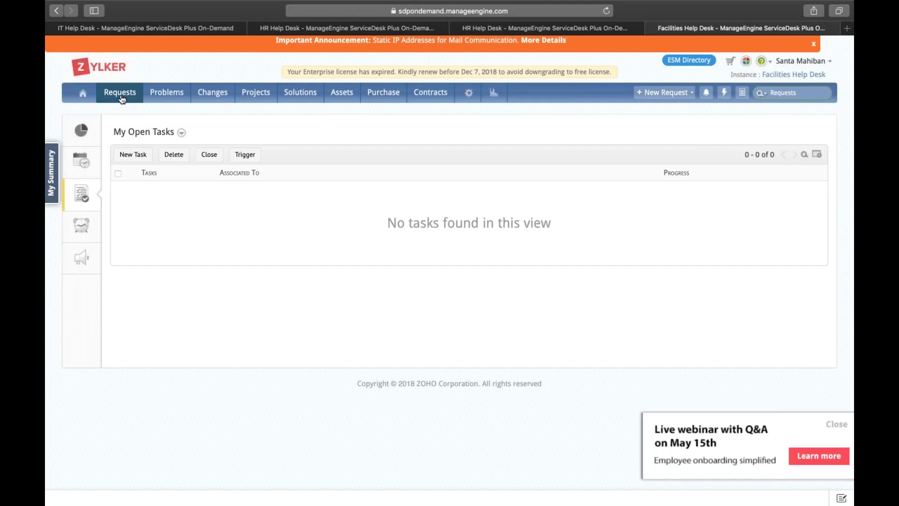
pyautogui.click(120, 93)
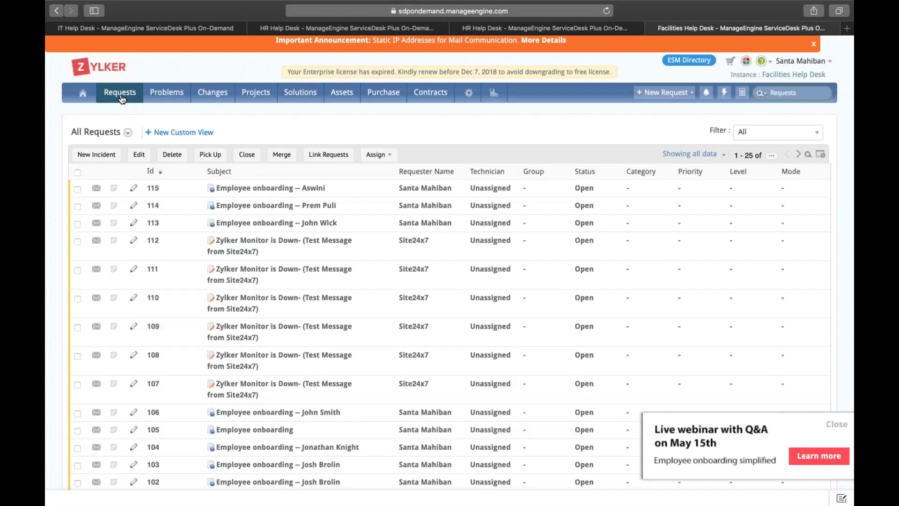
pyautogui.moveTo(289, 195)
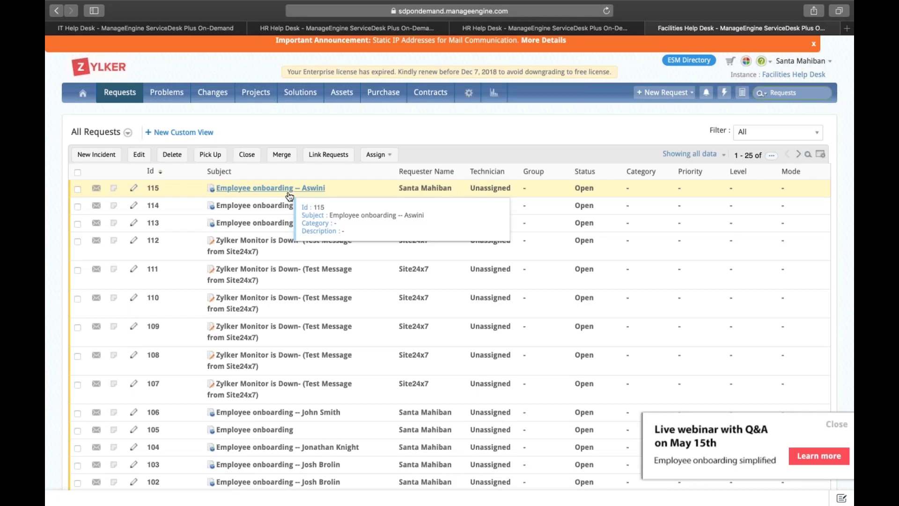
# Return to the IT Help Desk browser tab, switch to the HR Help Desk, and search its setup for "func" to open Custom Functions.
pyautogui.click(193, 29)
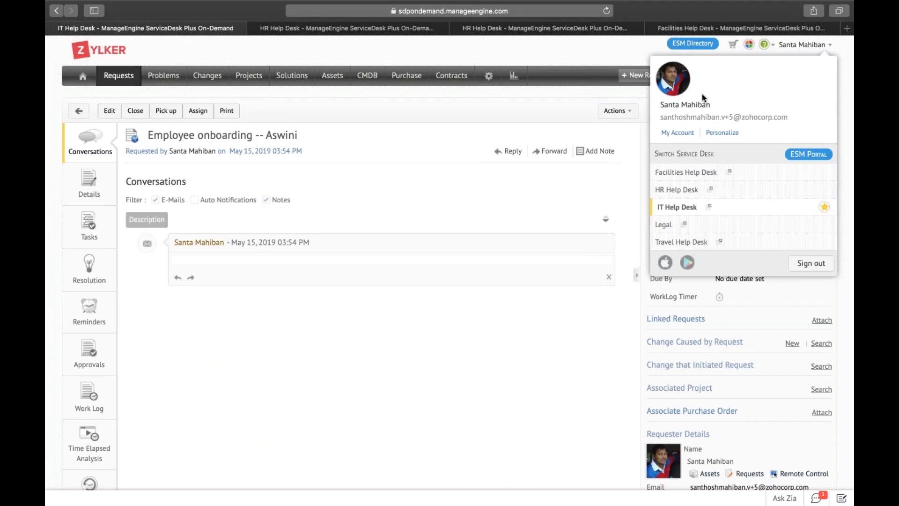
pyautogui.click(680, 191)
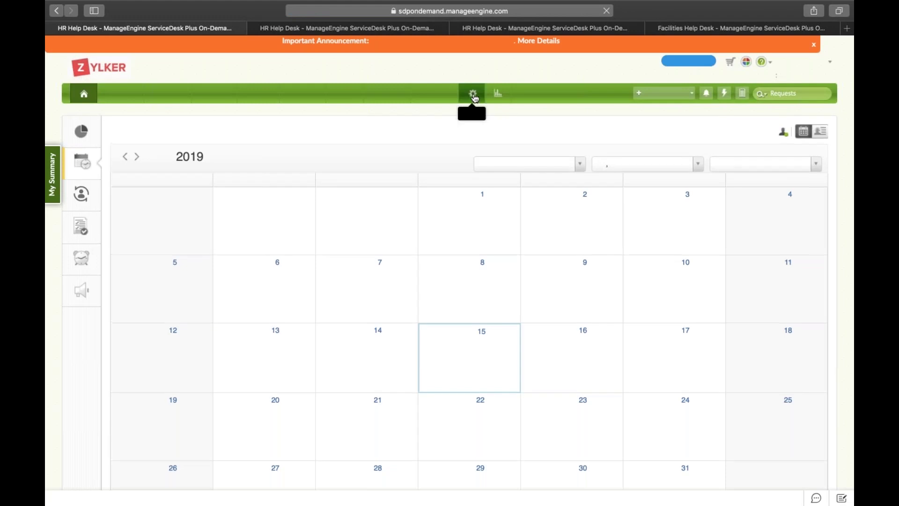
pyautogui.click(471, 97)
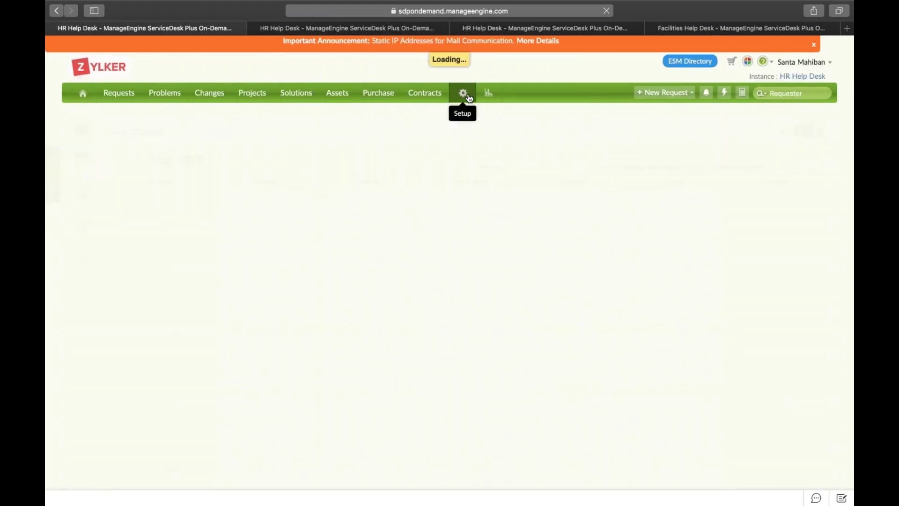
pyautogui.click(650, 127)
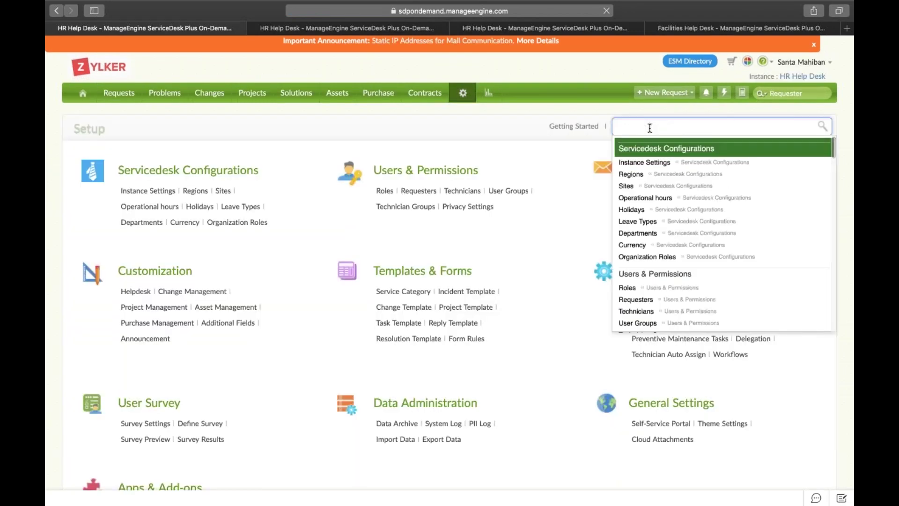
pyautogui.write('func')
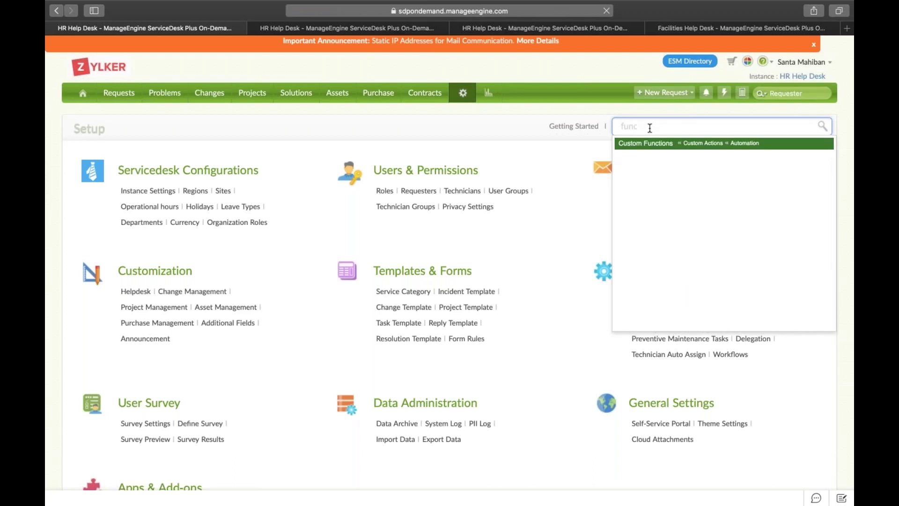
pyautogui.click(682, 146)
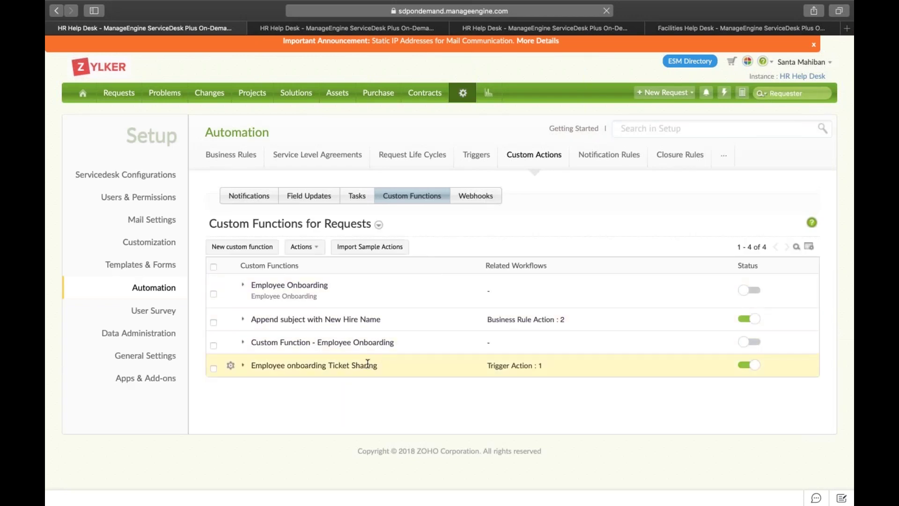
# Open the "Employee onboarding Ticket Sharing" custom function for editing and review its script.
pyautogui.click(230, 366)
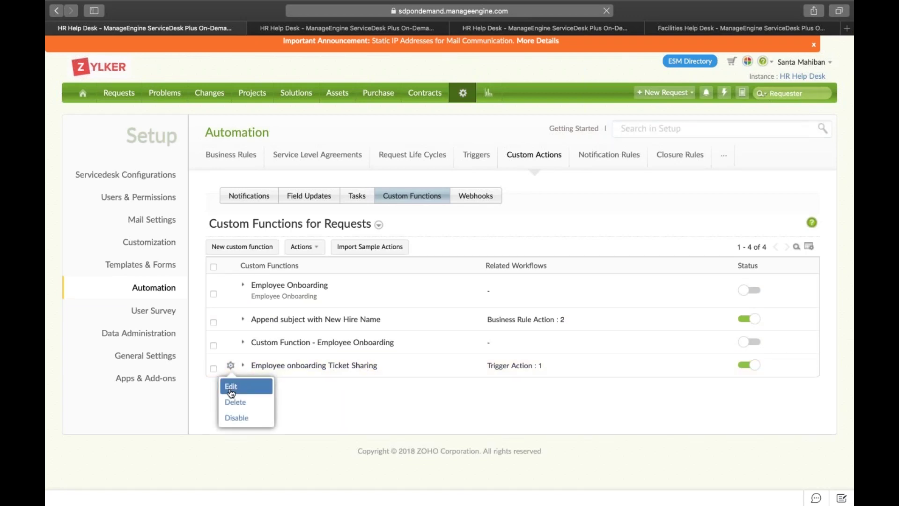
pyautogui.click(230, 387)
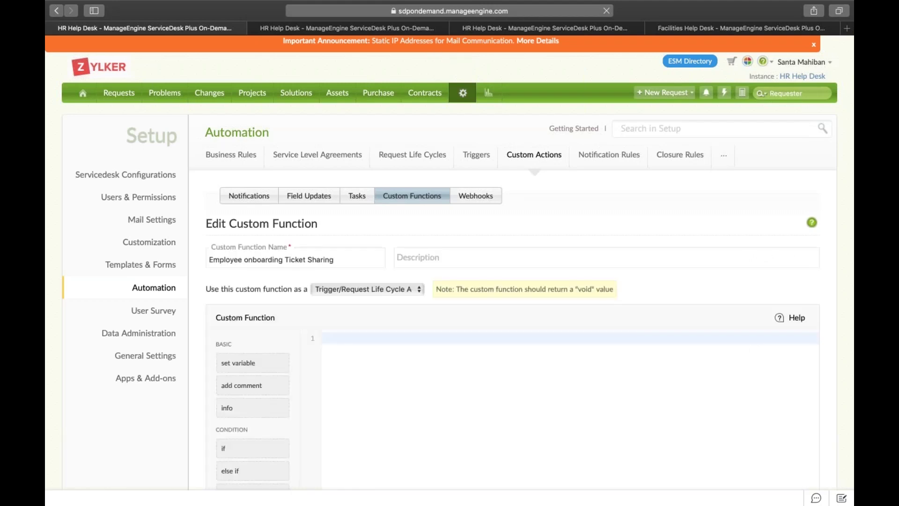
pyautogui.scroll(-2, 358, 328)
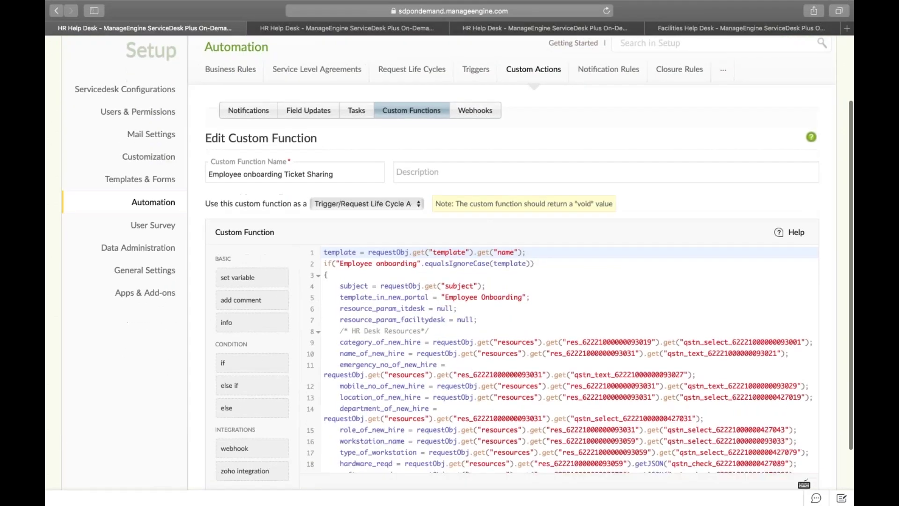
pyautogui.scroll(-3, 457, 262)
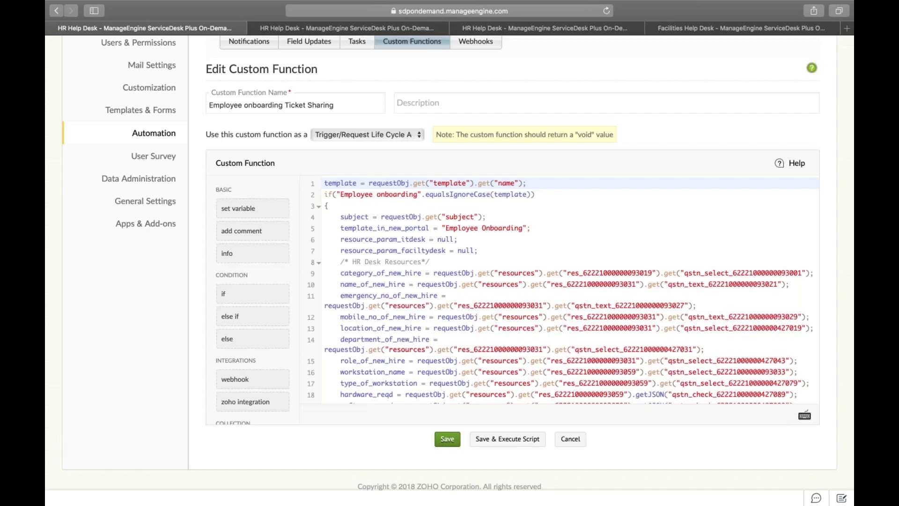
pyautogui.scroll(1, 449, 252)
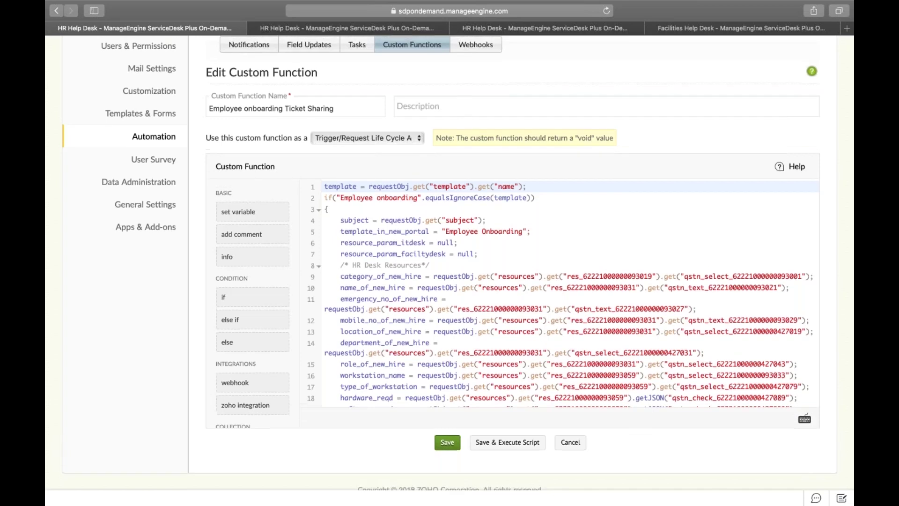
pyautogui.scroll(5, 450, 262)
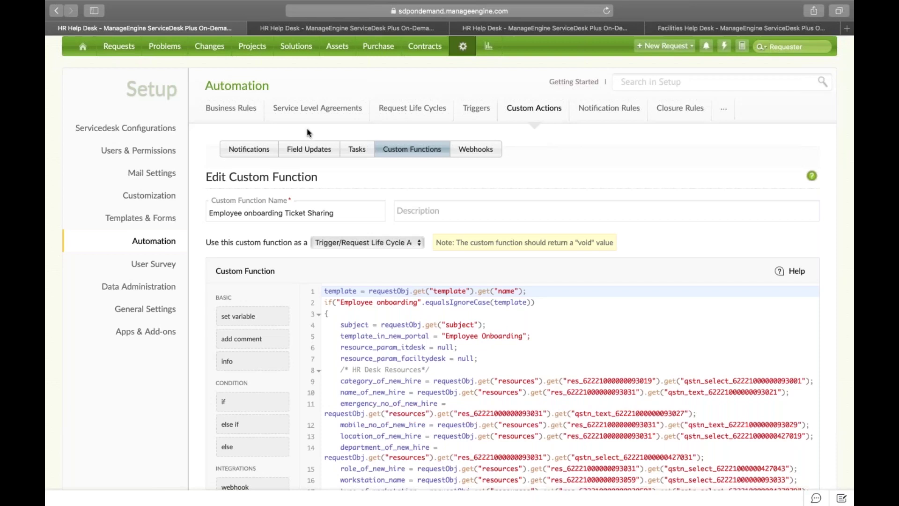
# View the form rules in the onboarding template's browser tab and start a new request from the Human Resource template Employee onboarding.
pyautogui.click(333, 28)
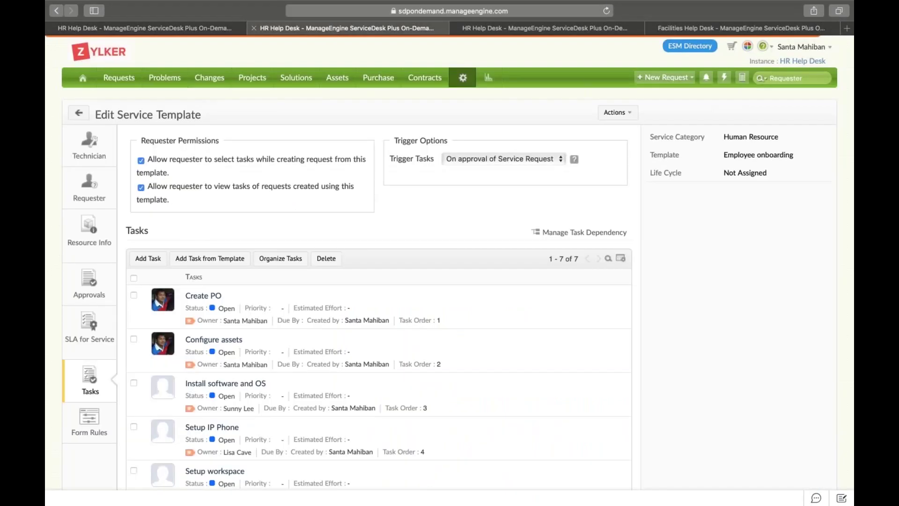
pyautogui.click(94, 416)
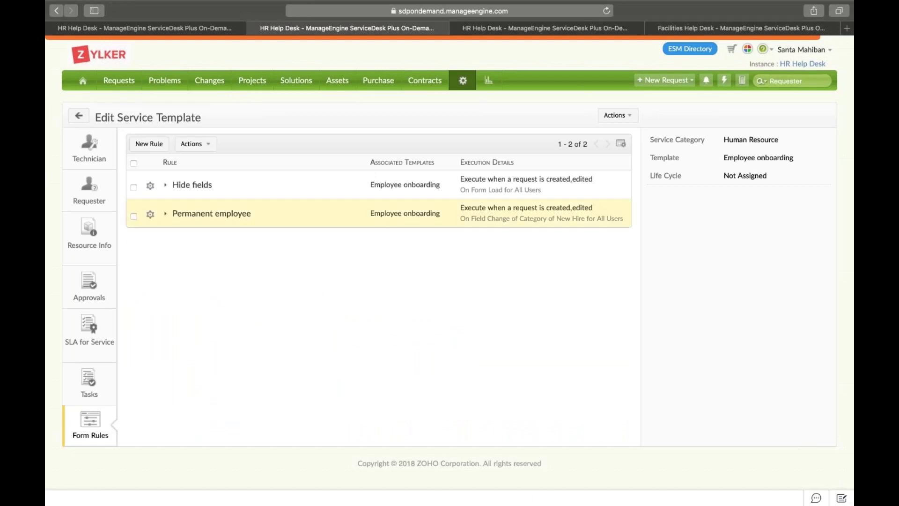
pyautogui.click(680, 83)
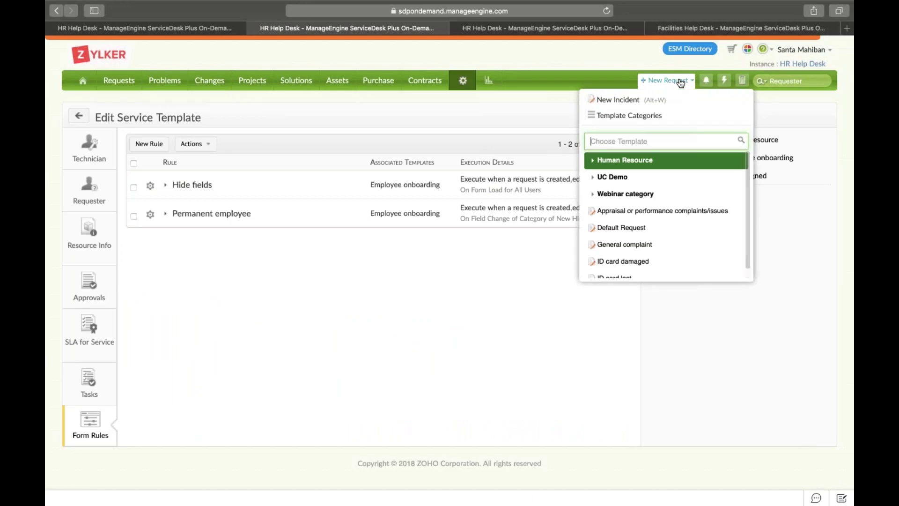
pyautogui.click(593, 167)
pyautogui.scroll(-1, 613, 196)
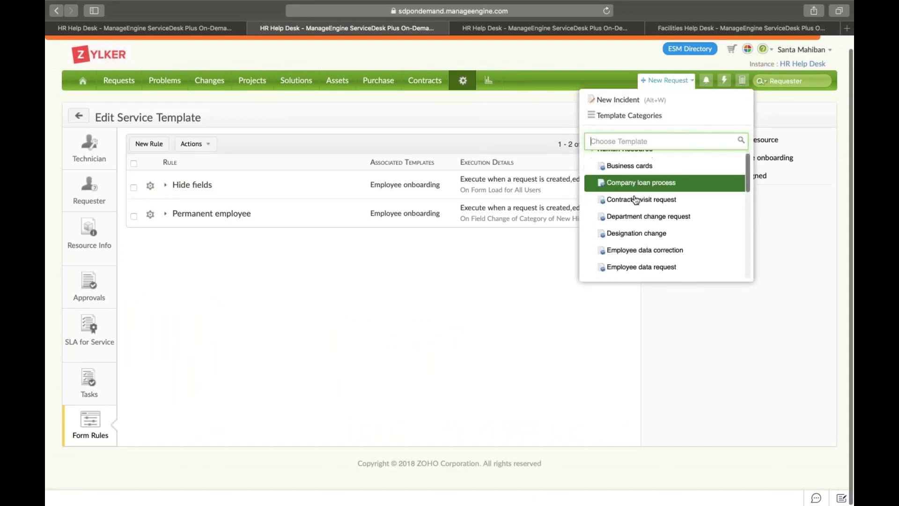
pyautogui.scroll(-2, 635, 199)
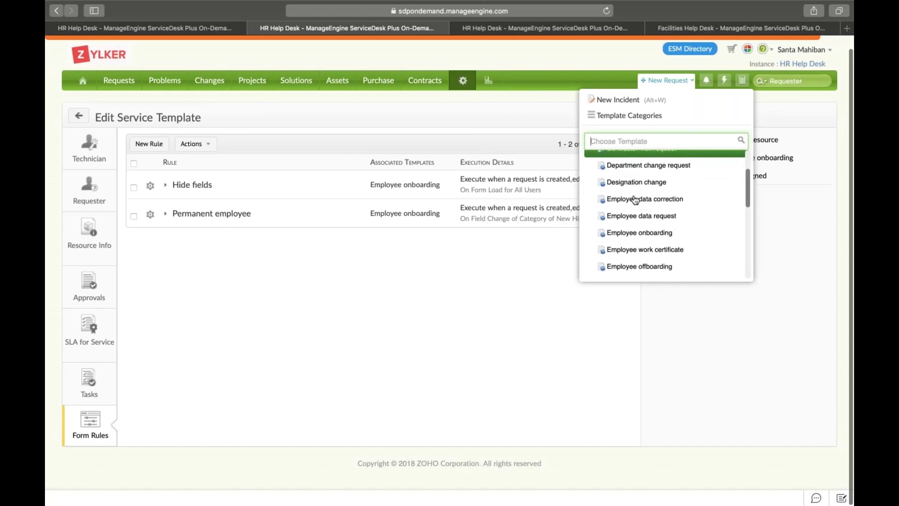
pyautogui.click(633, 231)
pyautogui.rightClick(633, 228)
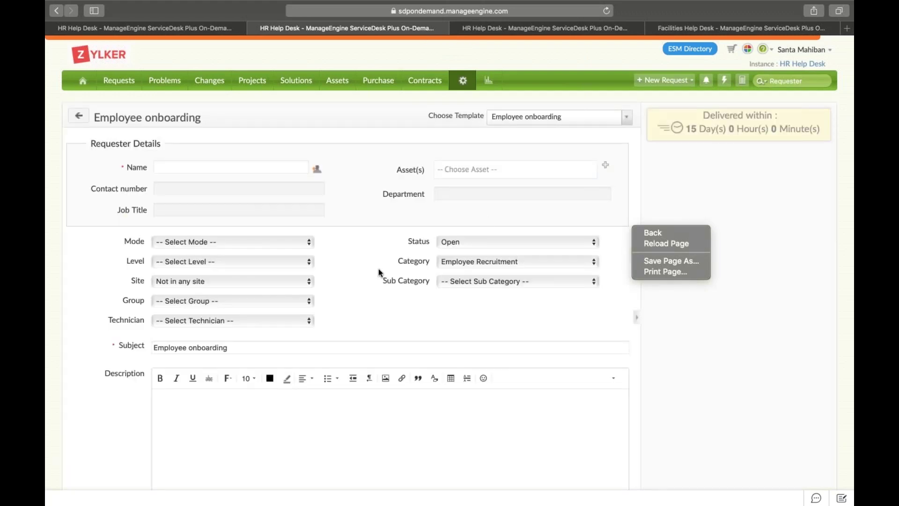
pyautogui.click(361, 295)
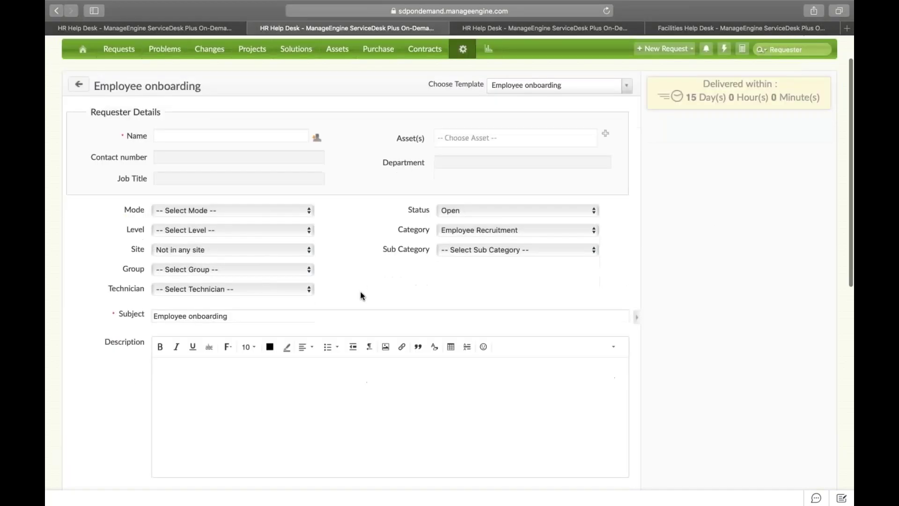
# Set the Category of New Hire to Permanent in the request's resource details and review the Personal Details section.
pyautogui.scroll(-10, 361, 295)
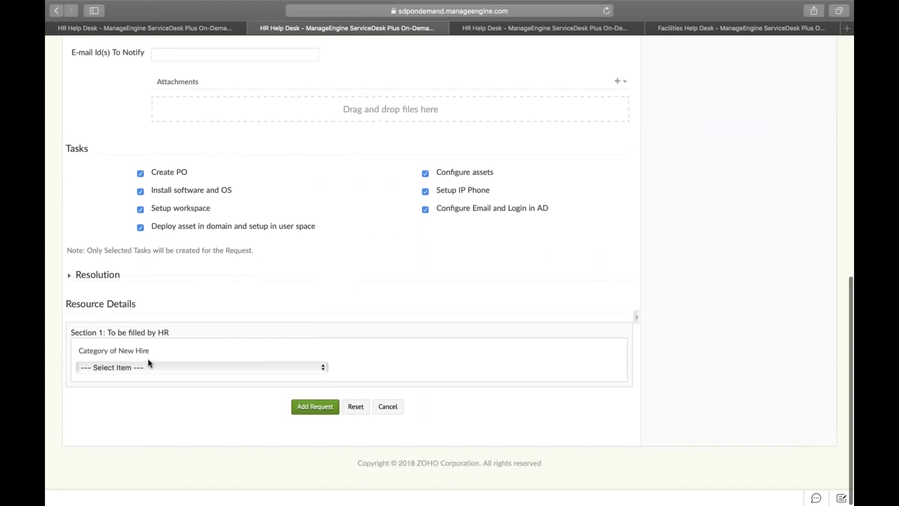
pyautogui.click(147, 368)
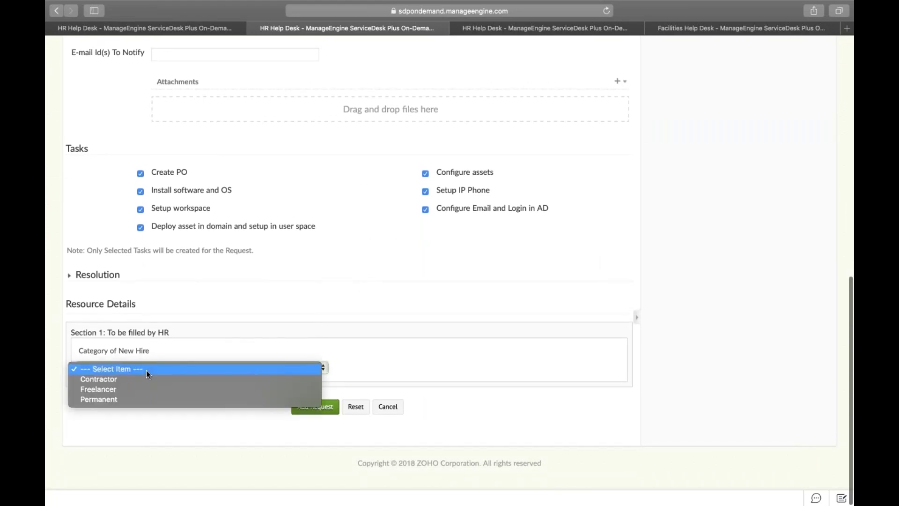
pyautogui.click(134, 398)
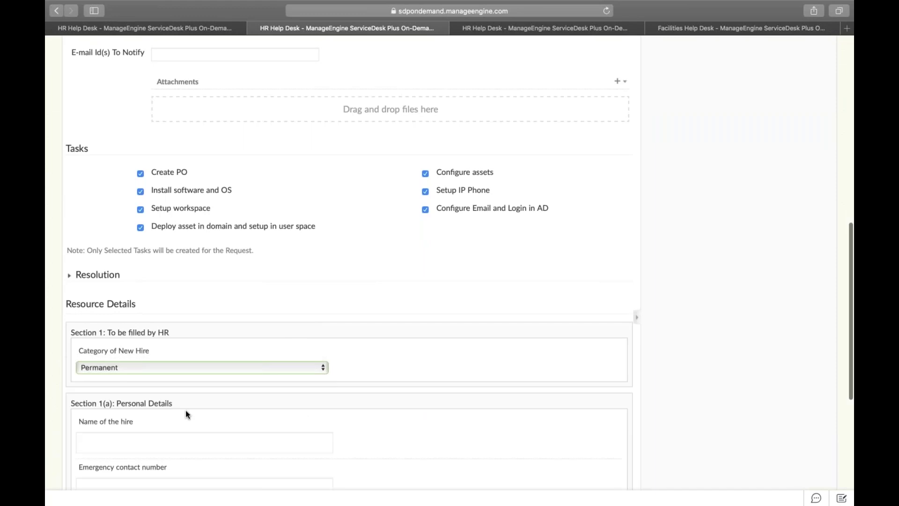
pyautogui.scroll(-5, 187, 414)
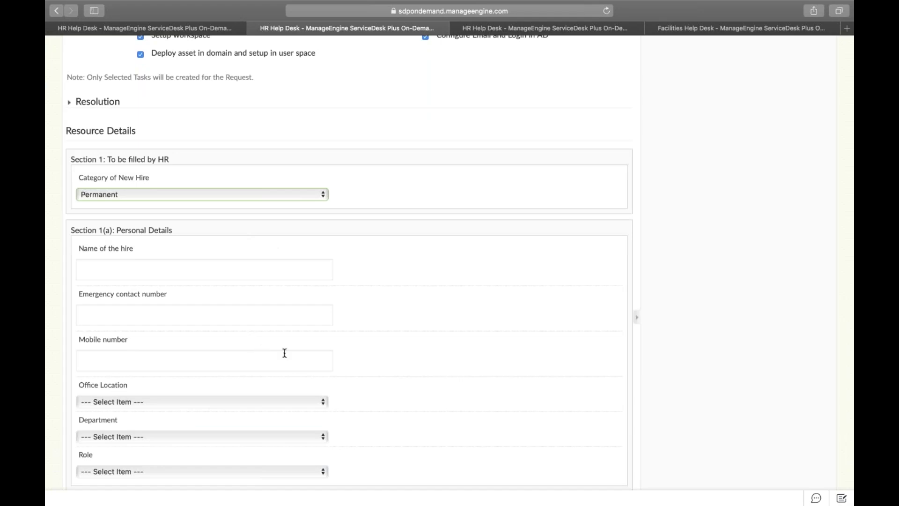
pyautogui.scroll(15, 284, 352)
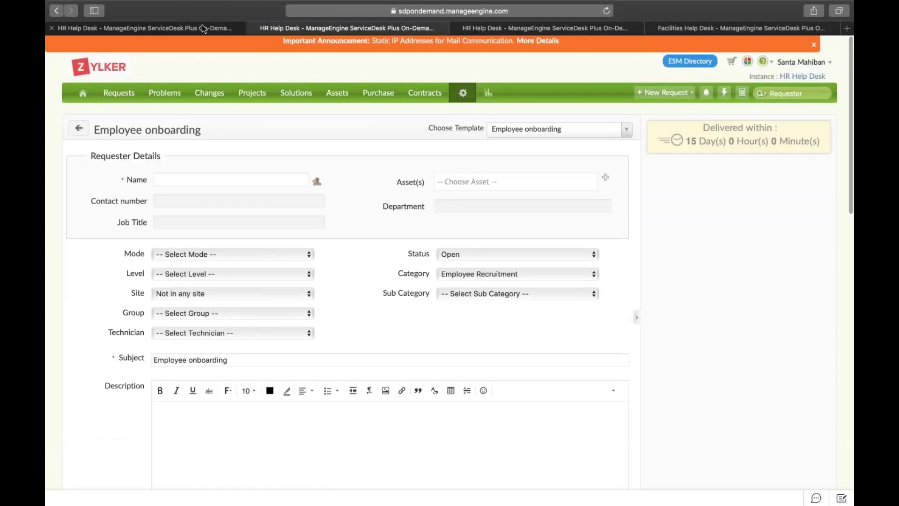
# Return to the custom function's browser tab and open the form rules of the Employee onboarding template in the Human Resource service category.
pyautogui.click(202, 27)
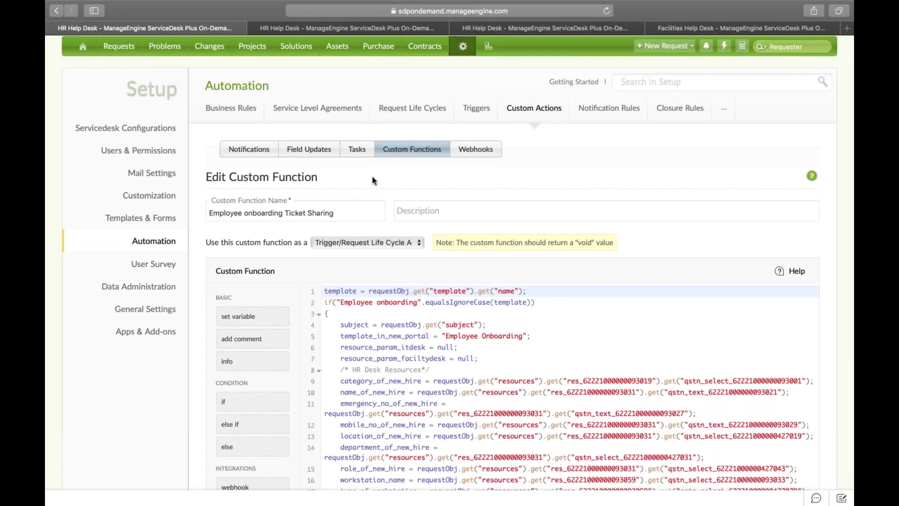
pyautogui.click(462, 49)
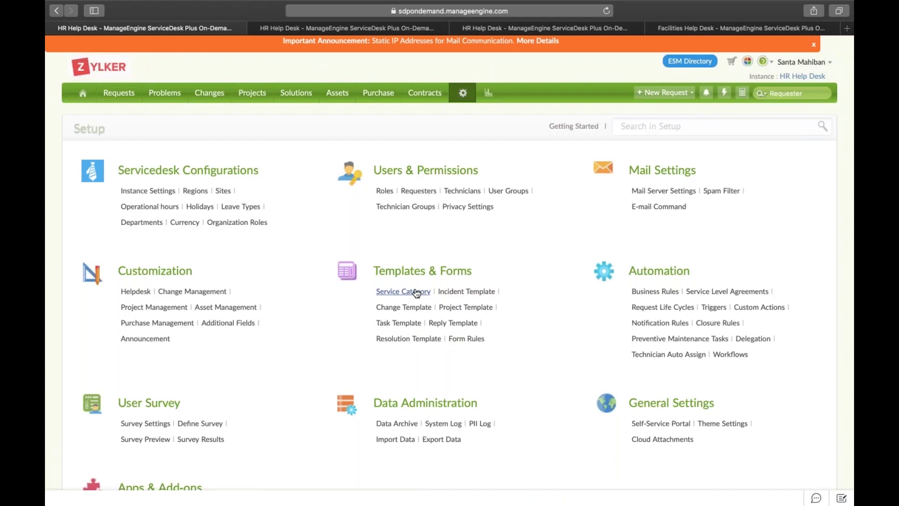
pyautogui.click(416, 292)
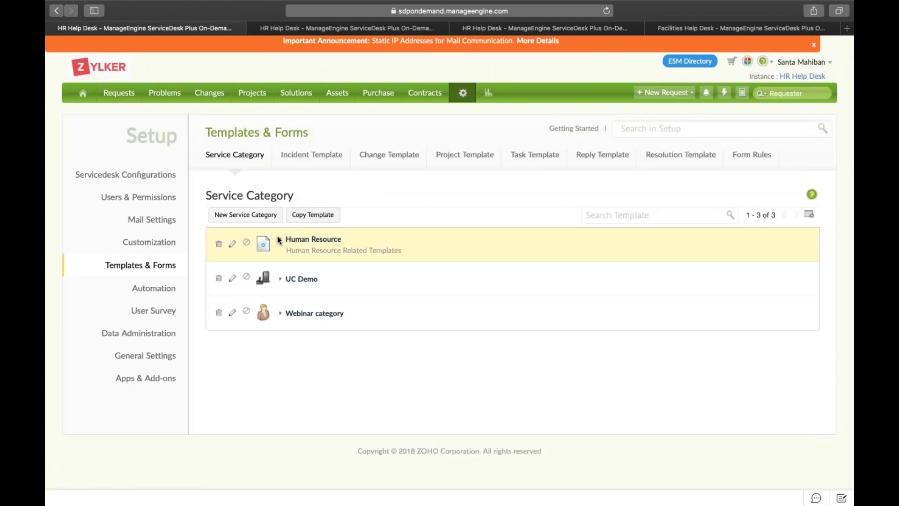
pyautogui.click(278, 239)
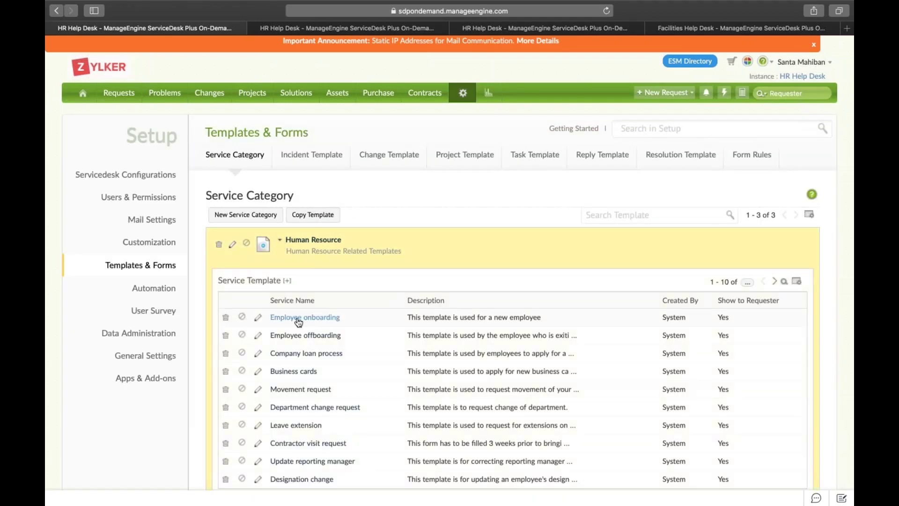
pyautogui.click(299, 319)
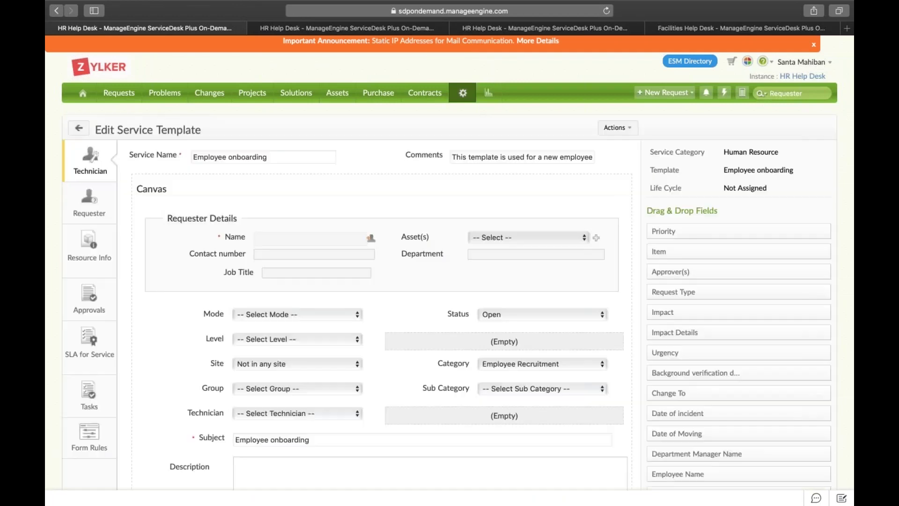
pyautogui.scroll(-2, 358, 205)
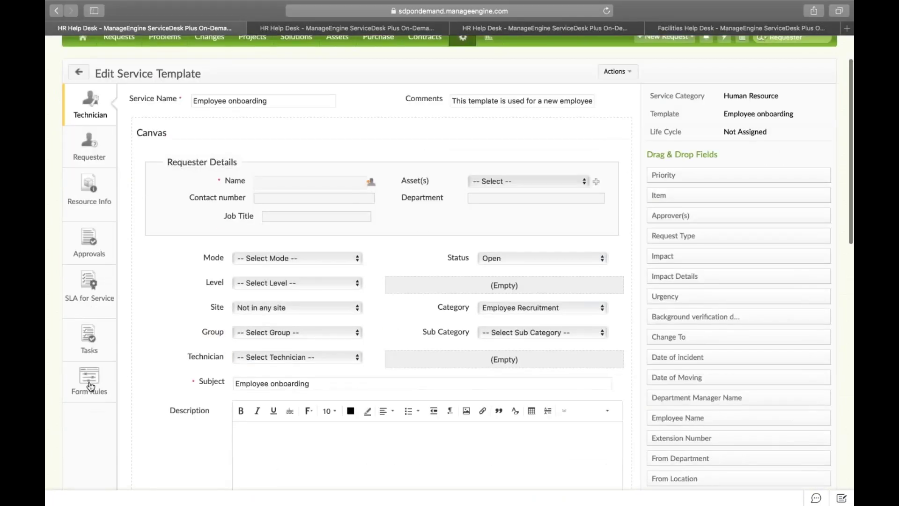
pyautogui.click(88, 379)
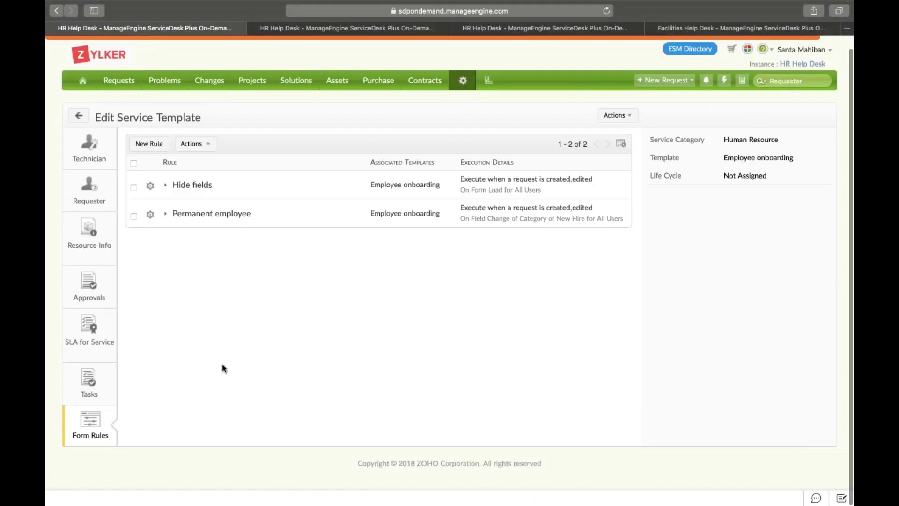
# Start a new form rule for the Employee onboarding template and review its user scope and execution event options, keeping On Form Load.
pyautogui.click(149, 145)
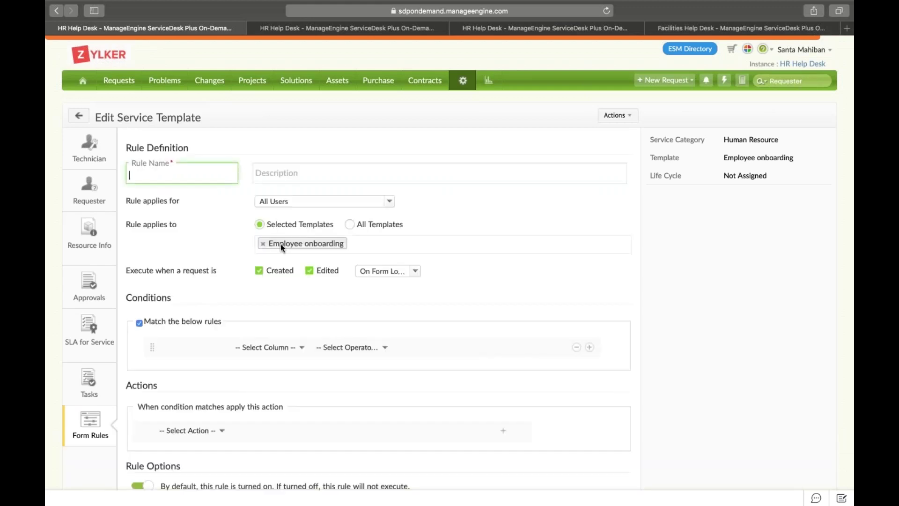
pyautogui.scroll(-3, 281, 245)
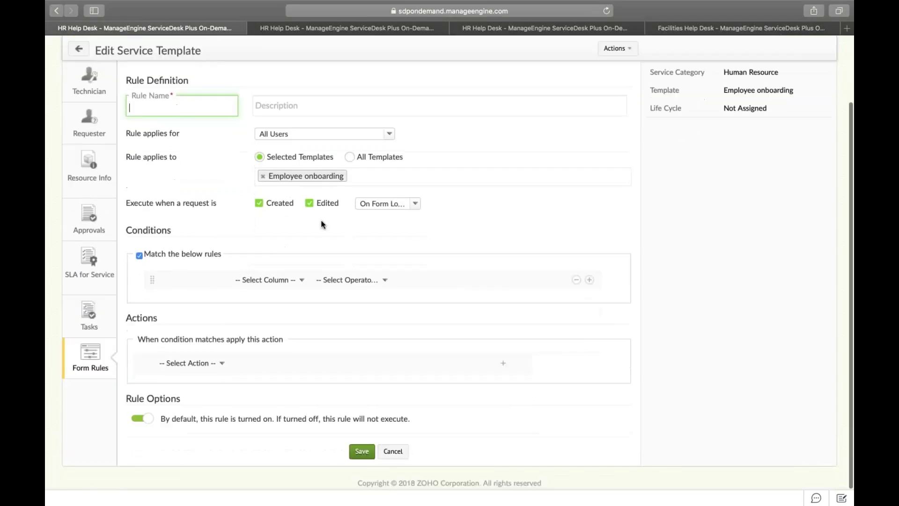
pyautogui.click(367, 138)
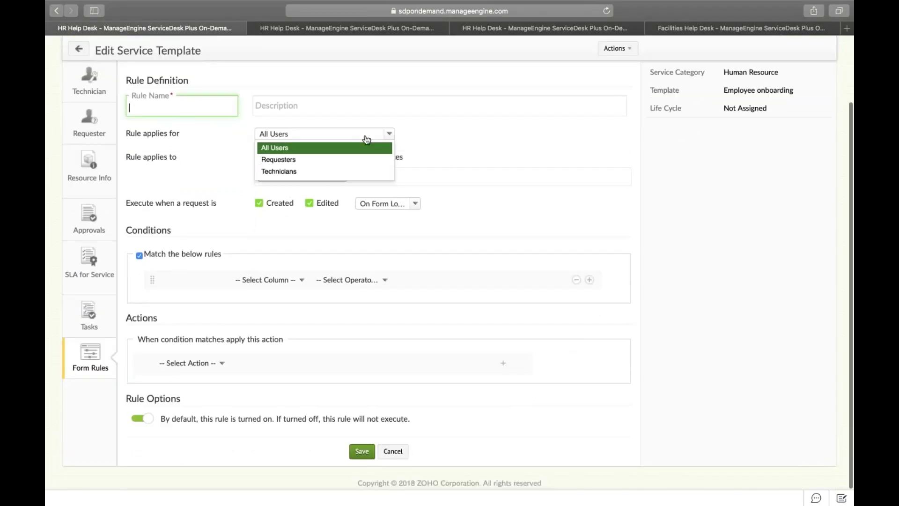
pyautogui.click(436, 156)
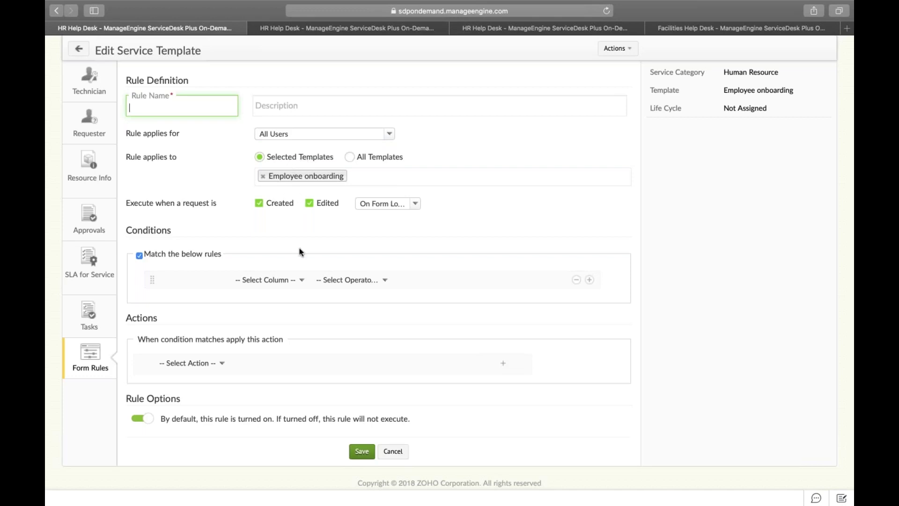
pyautogui.scroll(-1, 306, 280)
pyautogui.scroll(-1, 307, 280)
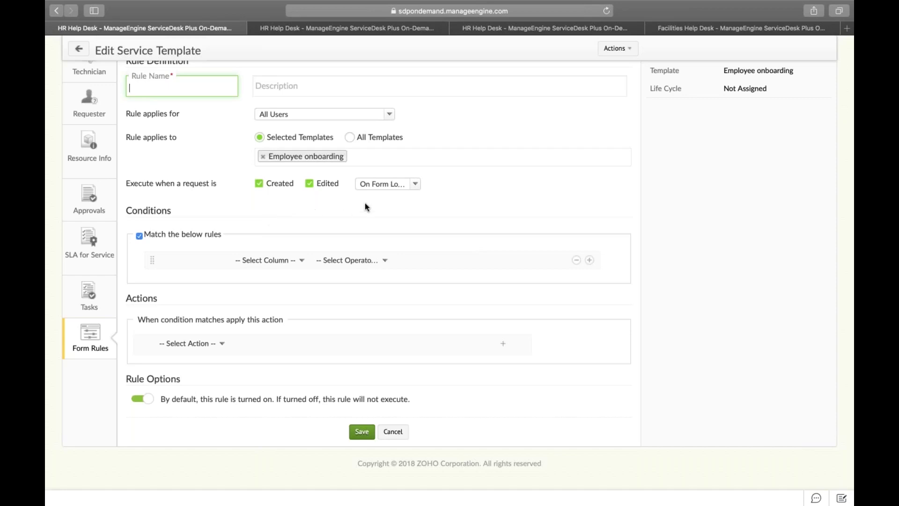
pyautogui.click(397, 186)
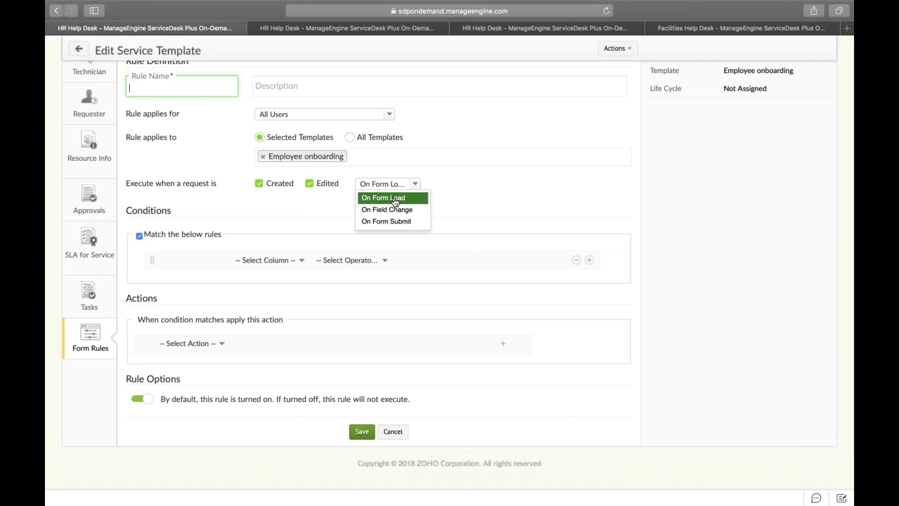
pyautogui.click(394, 197)
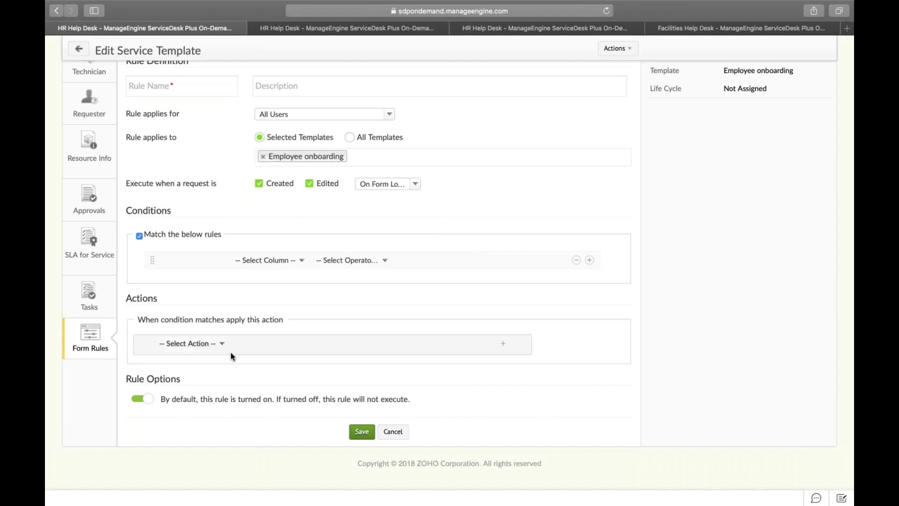
# Examine the actions available for the new form rule without choosing one.
pyautogui.click(209, 344)
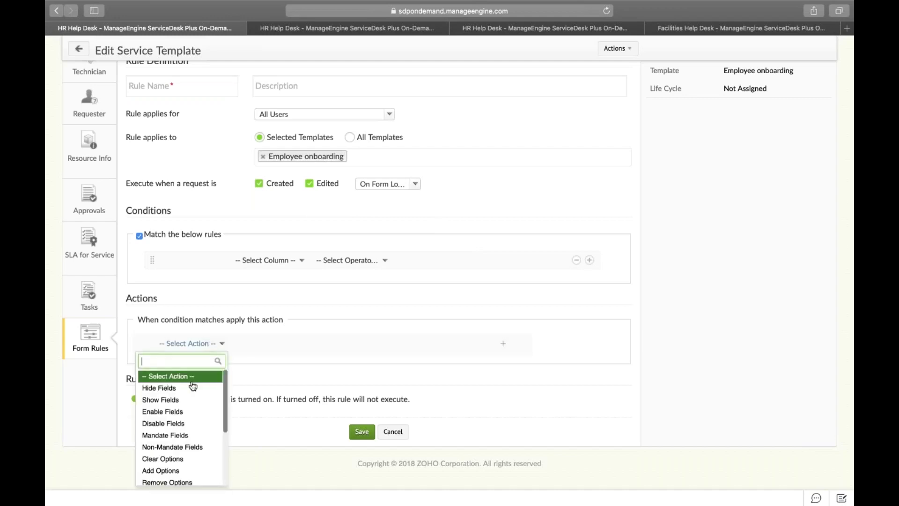
pyautogui.scroll(-3, 193, 386)
pyautogui.scroll(2, 193, 386)
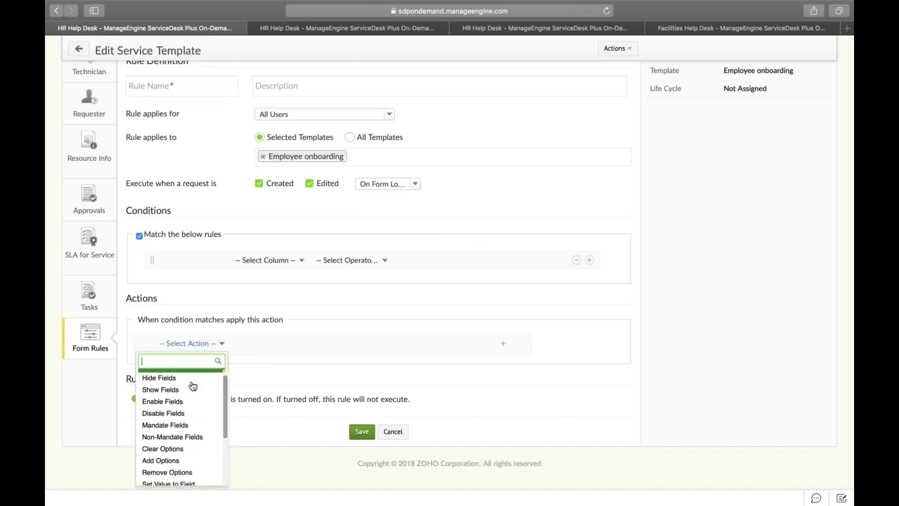
pyautogui.scroll(1, 193, 385)
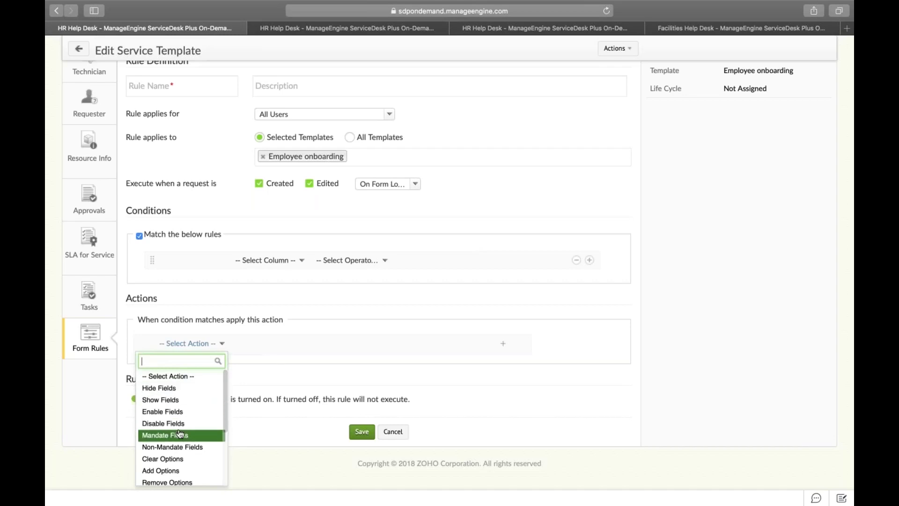
pyautogui.click(316, 302)
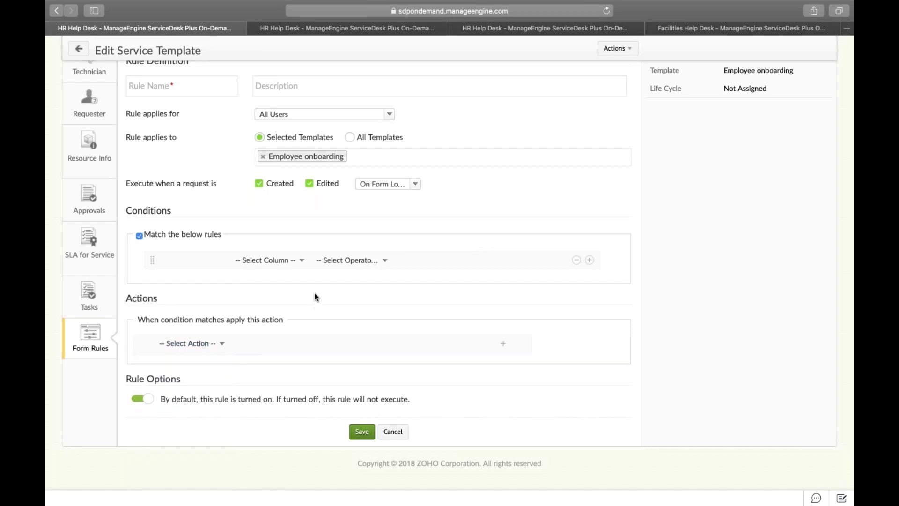
# Examine the columns available for the new form rule's condition without choosing one.
pyautogui.click(292, 264)
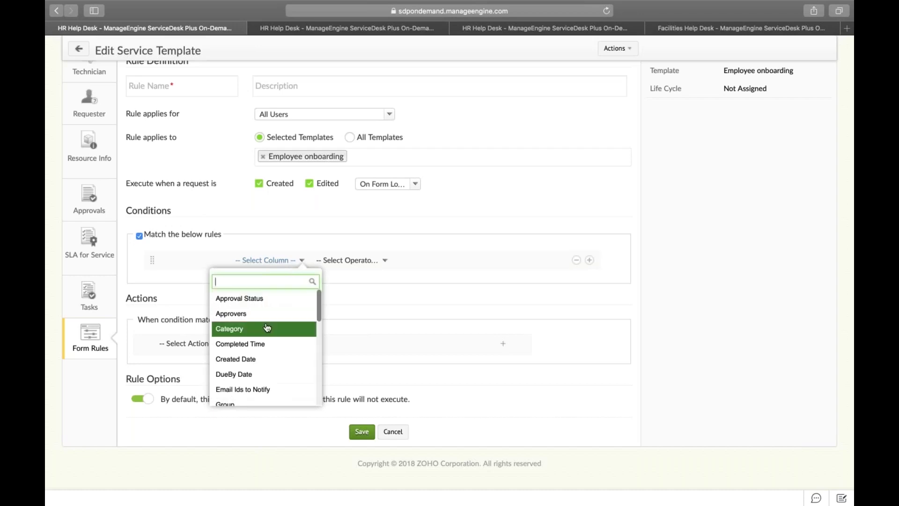
pyautogui.scroll(-5, 266, 328)
pyautogui.scroll(-6, 267, 328)
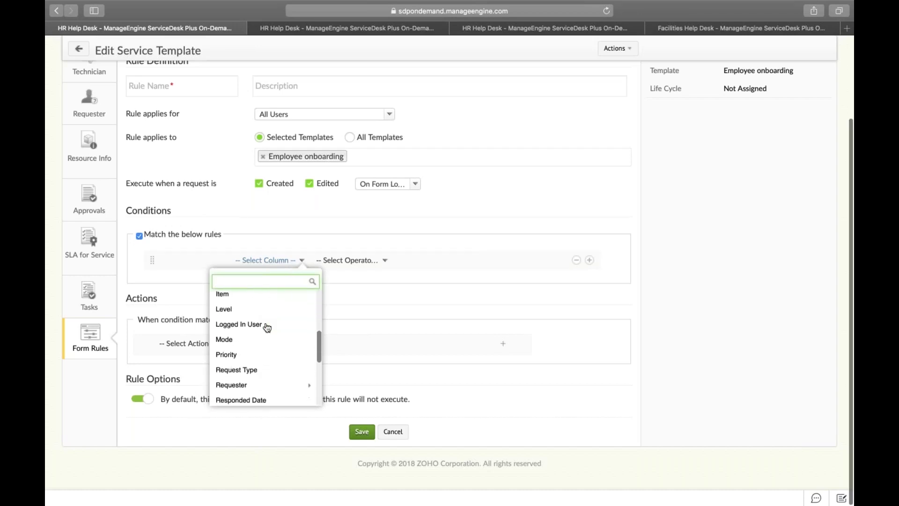
pyautogui.scroll(-3, 267, 327)
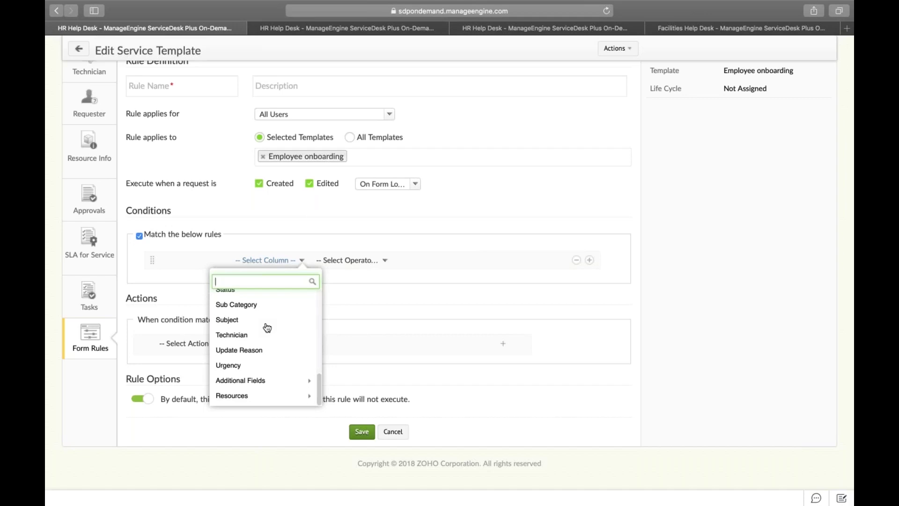
pyautogui.scroll(3, 267, 326)
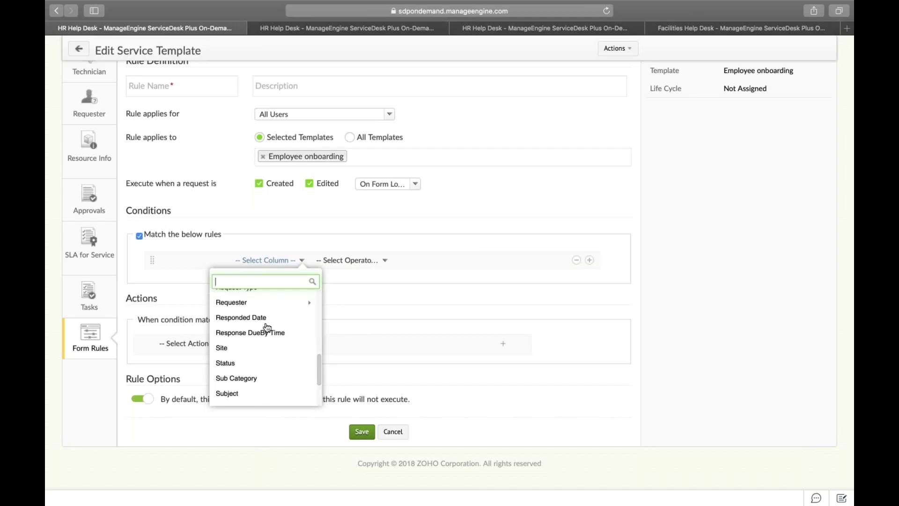
pyautogui.scroll(4, 267, 327)
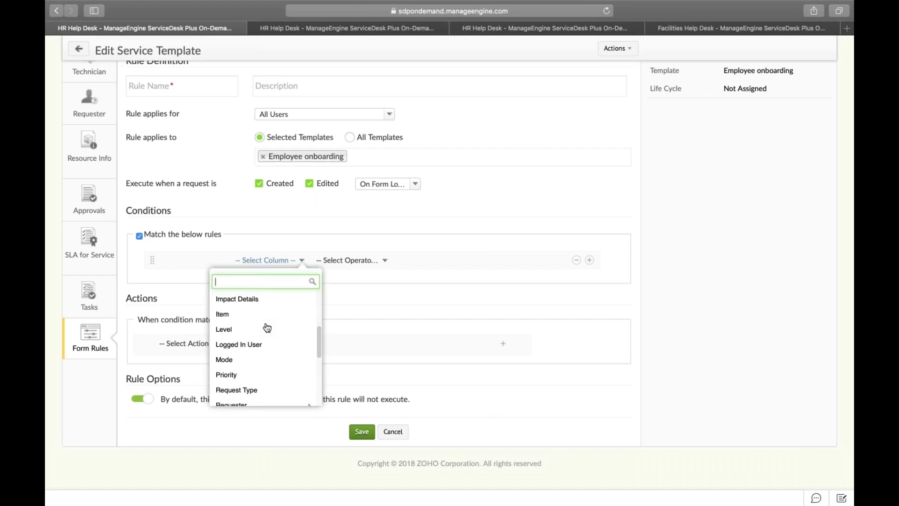
pyautogui.click(351, 323)
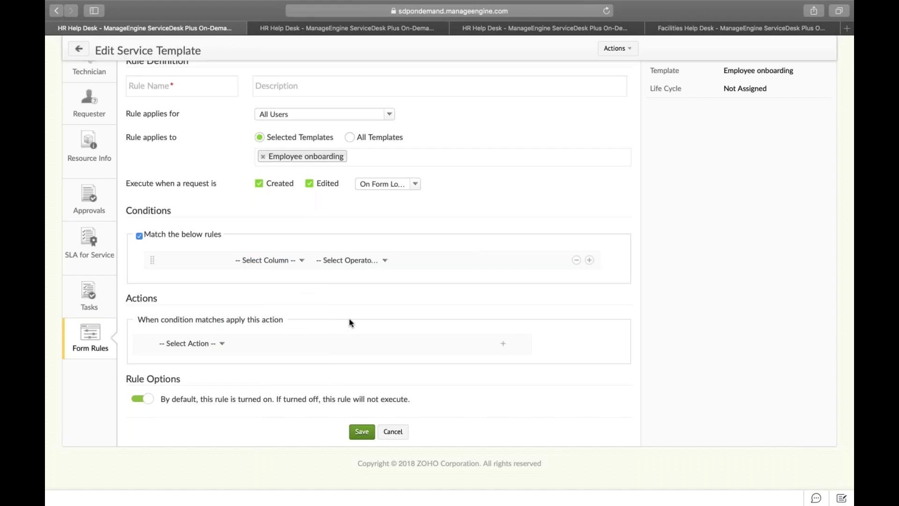
# Look over the blank rule form once more and discard the new rule without saving.
pyautogui.scroll(-2, 349, 322)
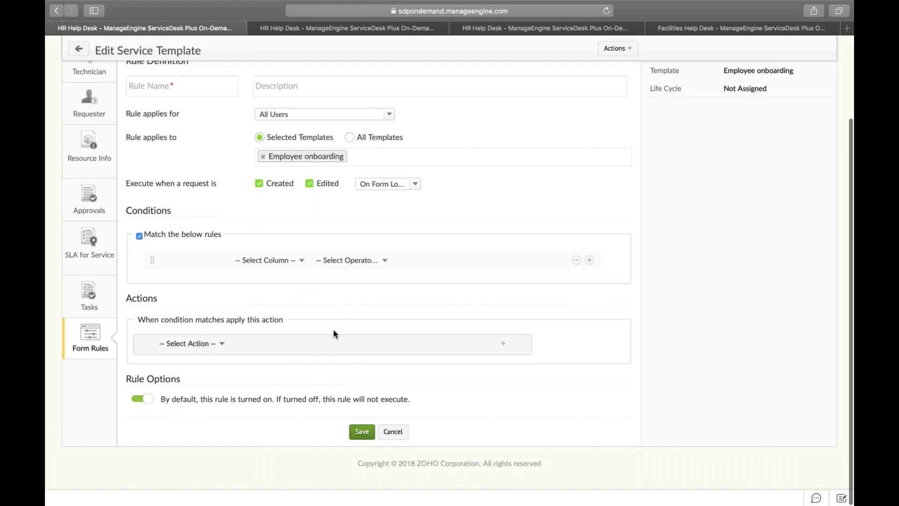
pyautogui.scroll(2, 356, 327)
pyautogui.scroll(2, 357, 330)
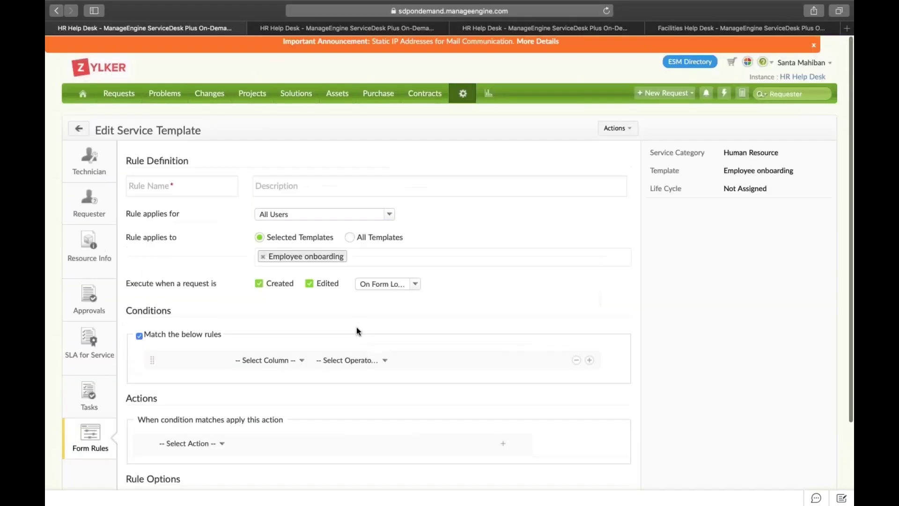
pyautogui.scroll(-5, 361, 323)
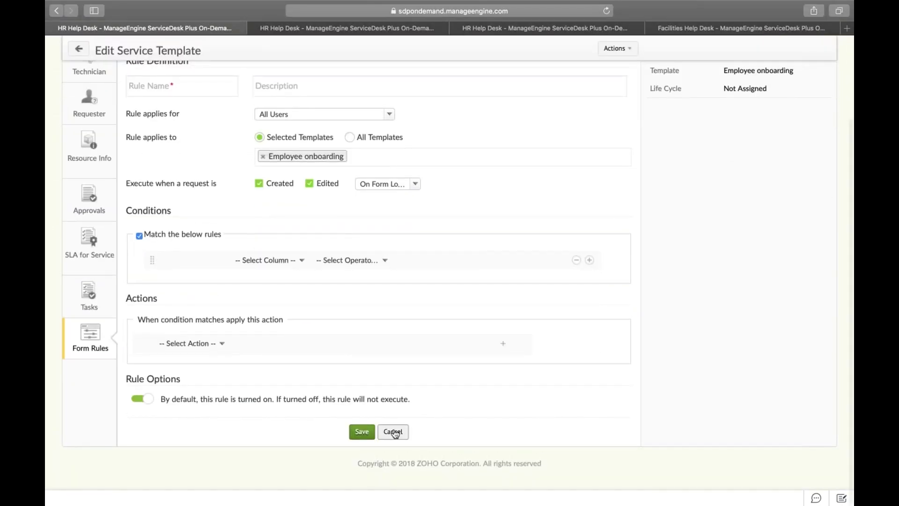
pyautogui.click(393, 431)
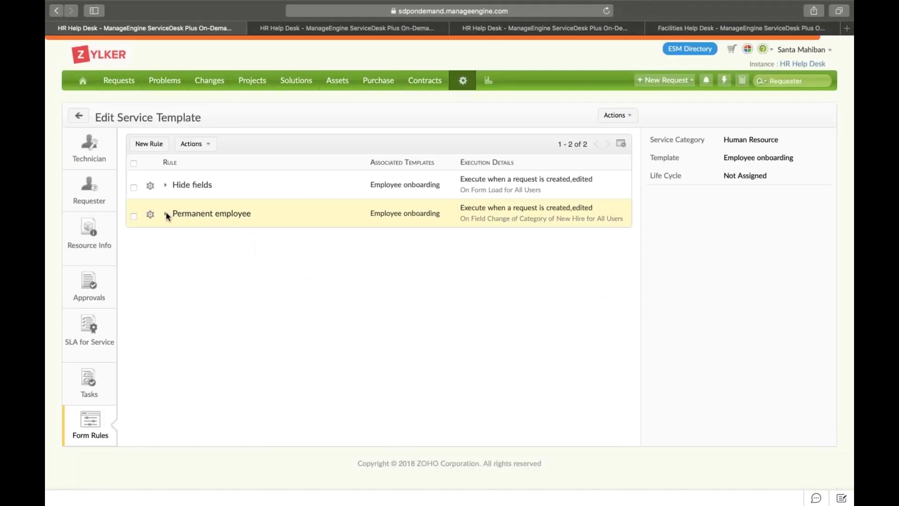
# Open the "Permanent employee" form rule for editing and review its field-change trigger, condition and show/hide resource actions.
pyautogui.click(151, 215)
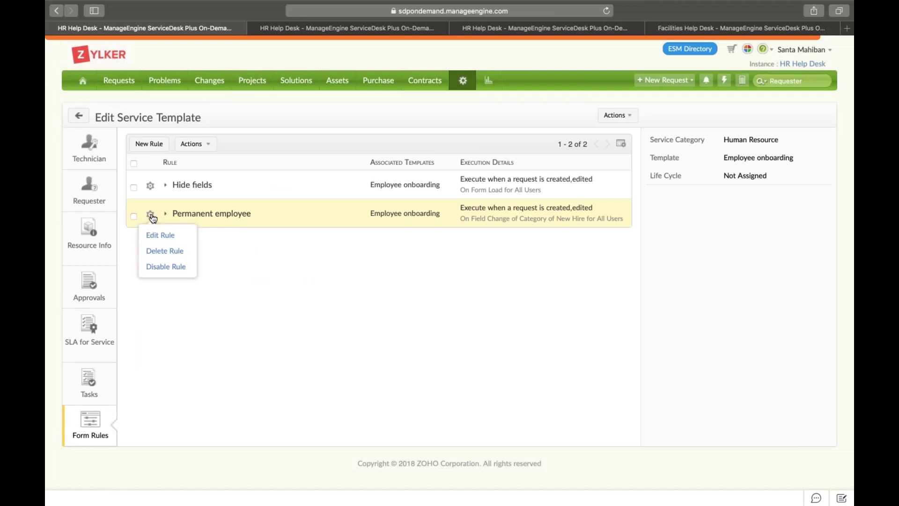
pyautogui.click(165, 240)
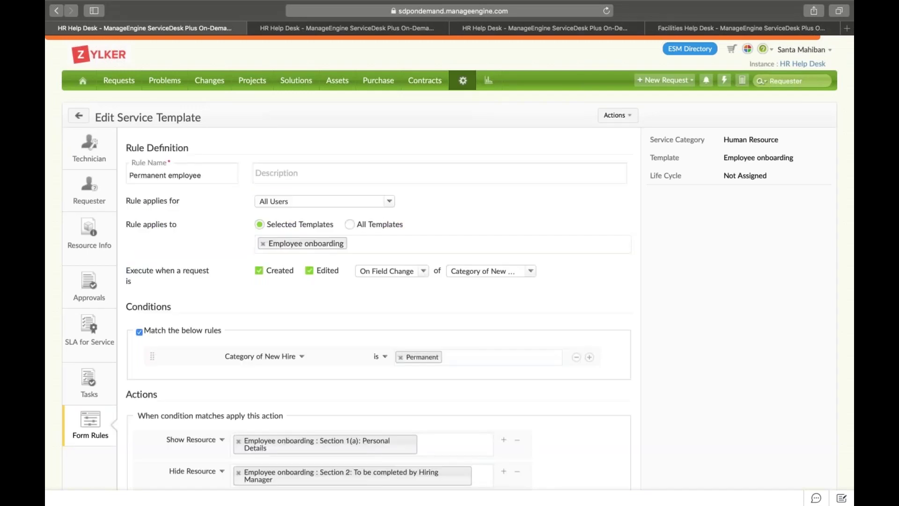
pyautogui.scroll(-3, 422, 179)
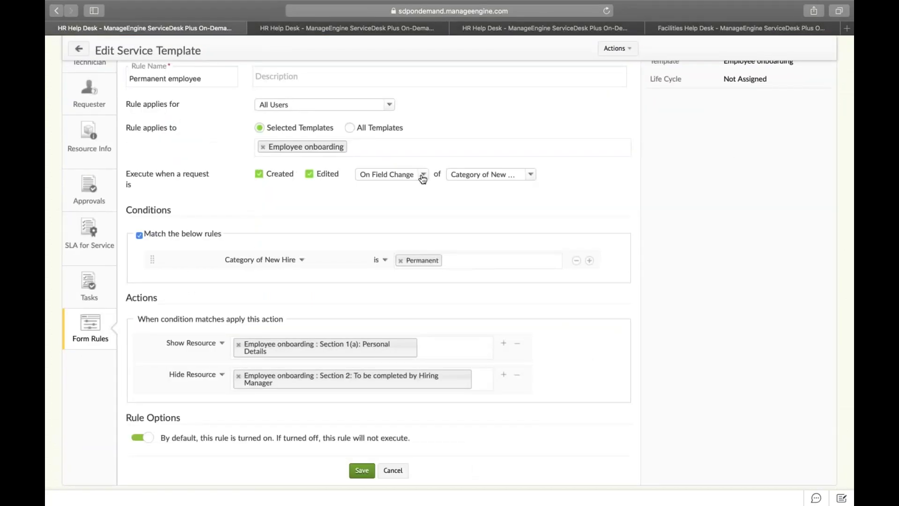
pyautogui.click(530, 175)
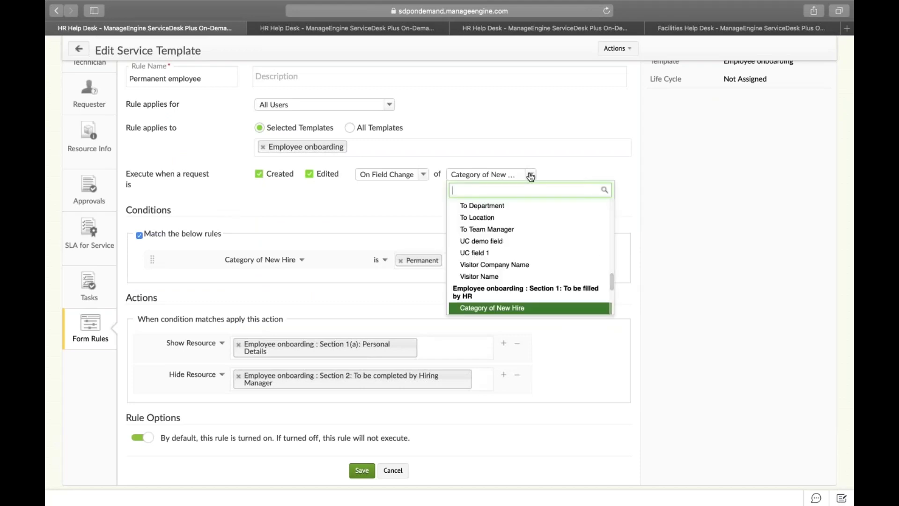
pyautogui.click(531, 176)
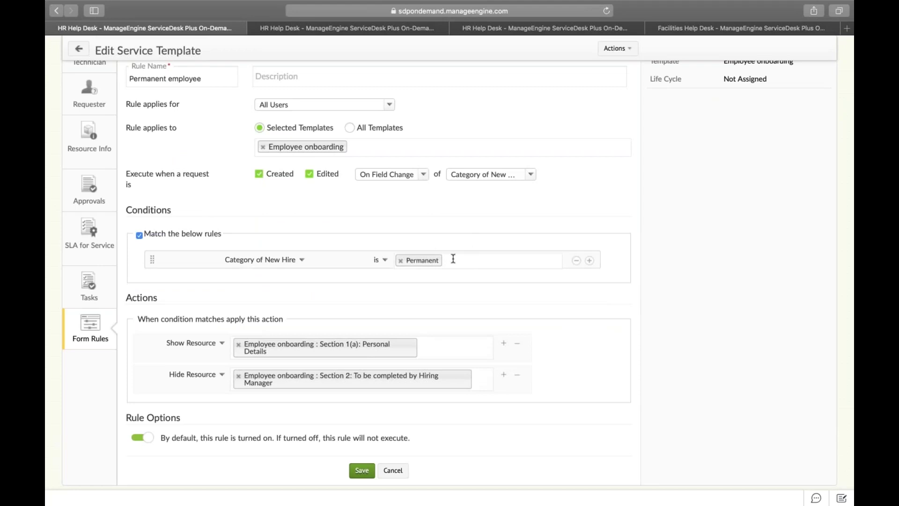
pyautogui.scroll(-2, 318, 309)
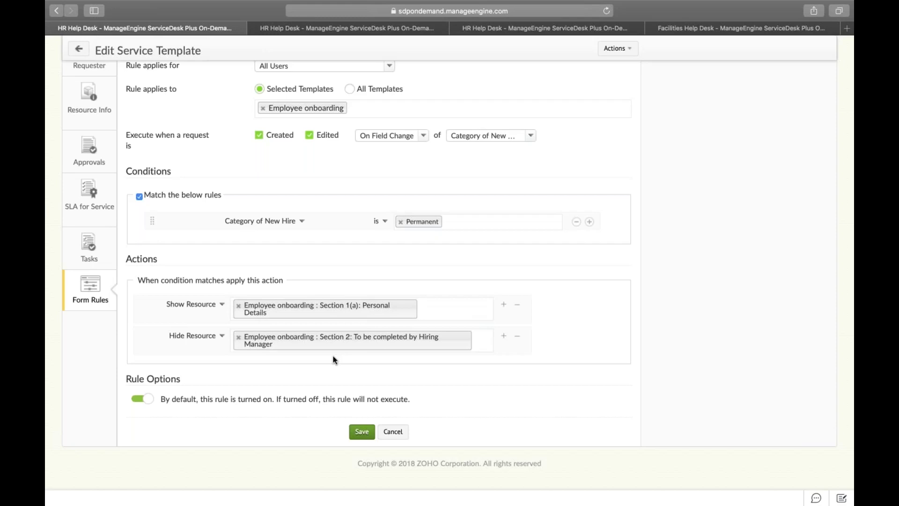
pyautogui.scroll(5, 335, 359)
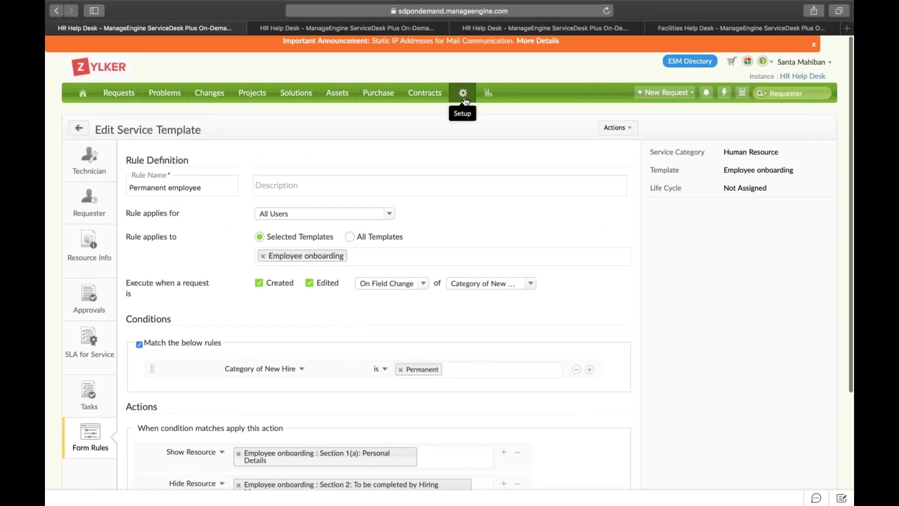
# Leave the rule for the Setup page, open the request template categories, view UC Demo and return to Human Resource.
pyautogui.click(463, 96)
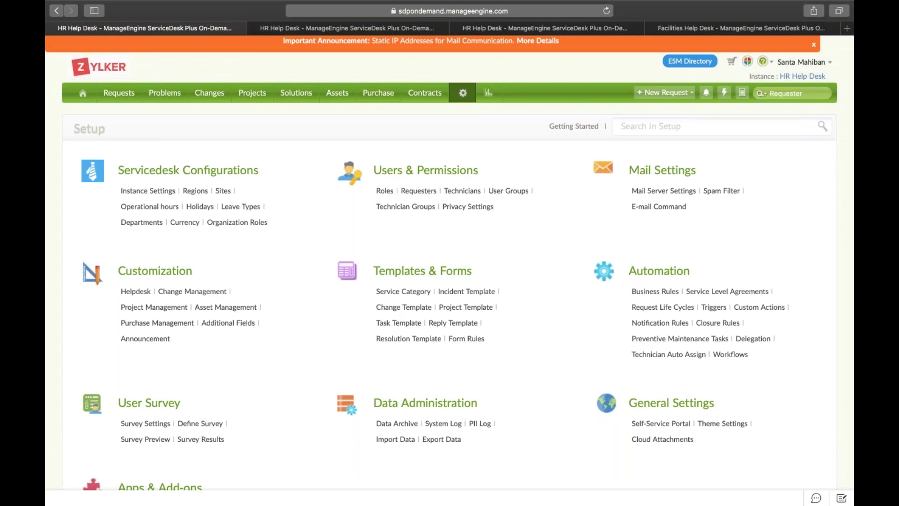
pyautogui.click(693, 93)
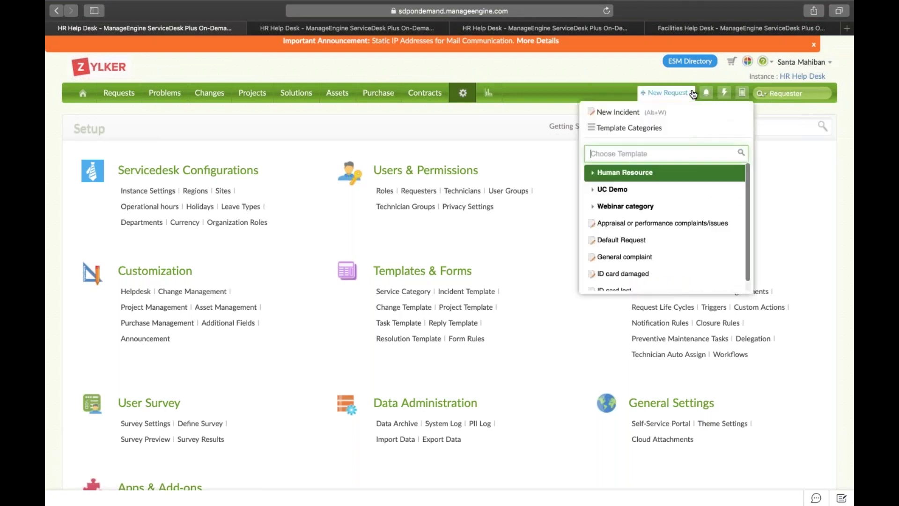
pyautogui.click(646, 128)
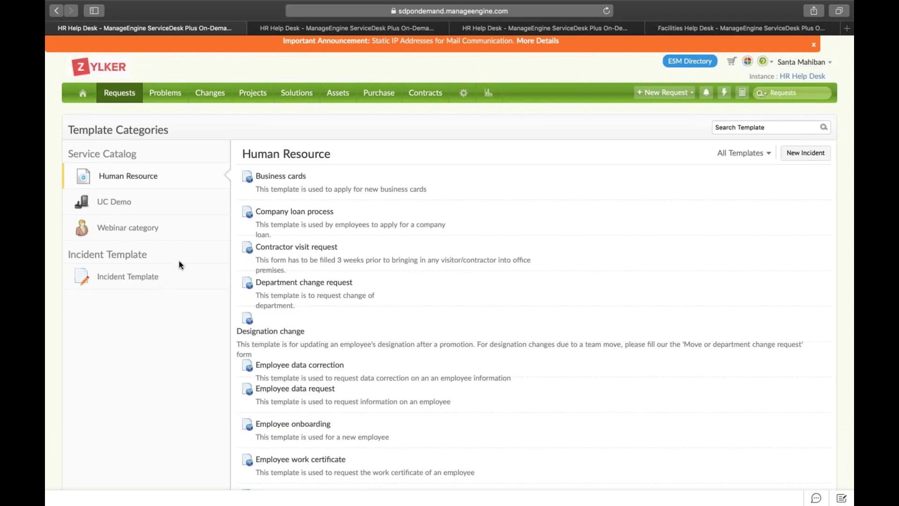
pyautogui.click(162, 208)
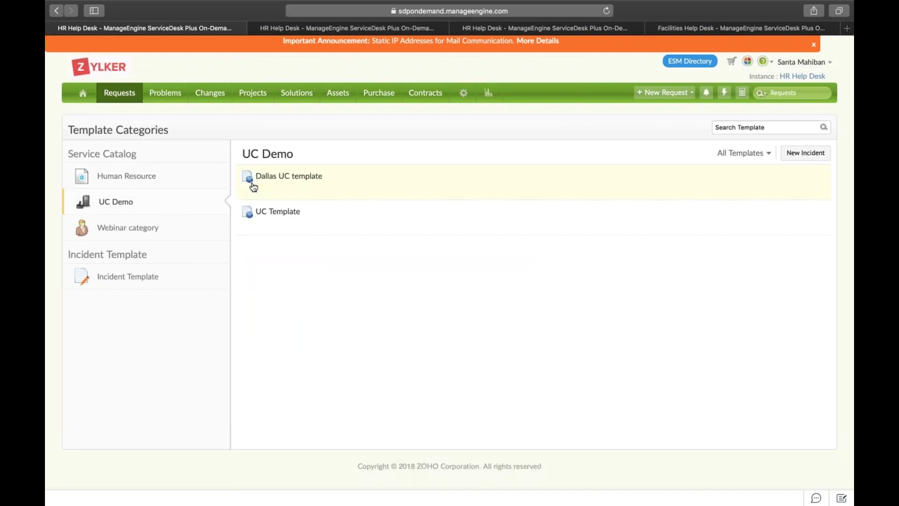
pyautogui.click(182, 182)
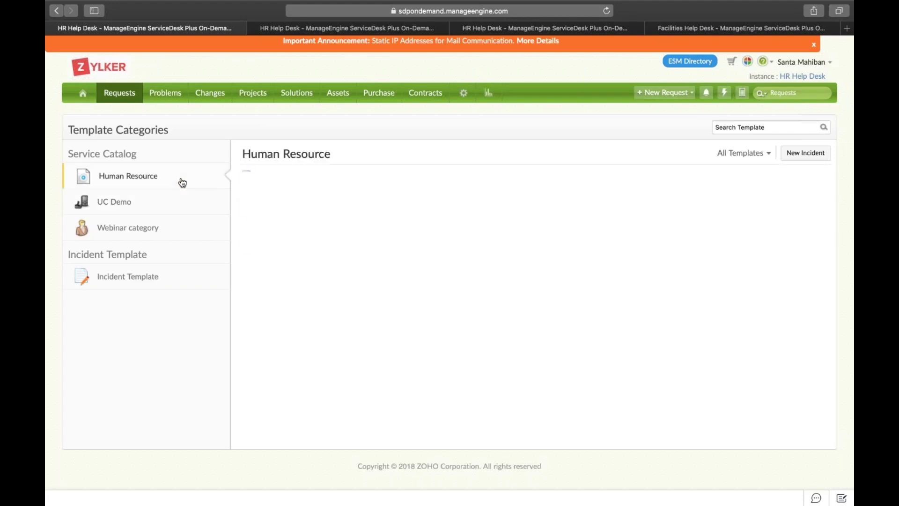